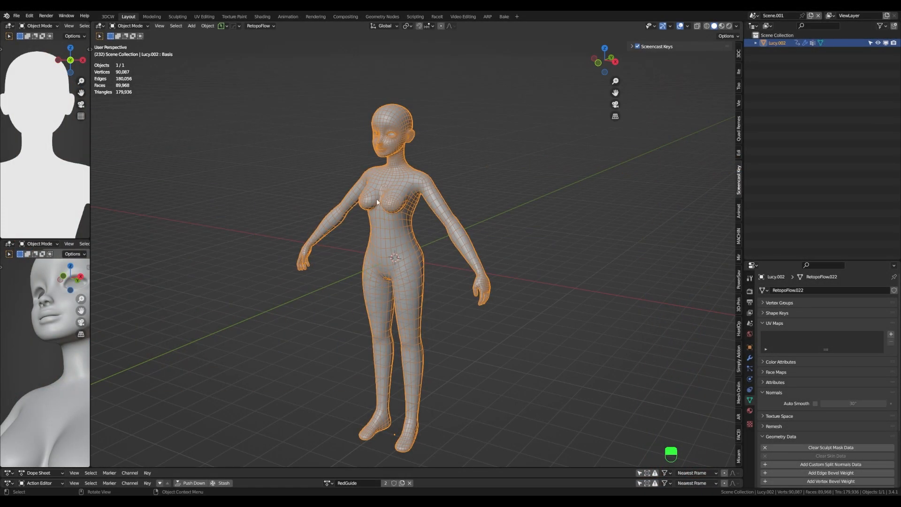
Create a new material named UvChecker on the body mesh in the Shading workspace
{"action": "mouse_move", "coordinate": [377, 199]}
{"action": "middle_mouse_down"}
{"action": "mouse_move", "coordinate": [537, 203]}
{"action": "mouse_move", "coordinate": [380, 201]}
{"action": "middle_mouse_up"}
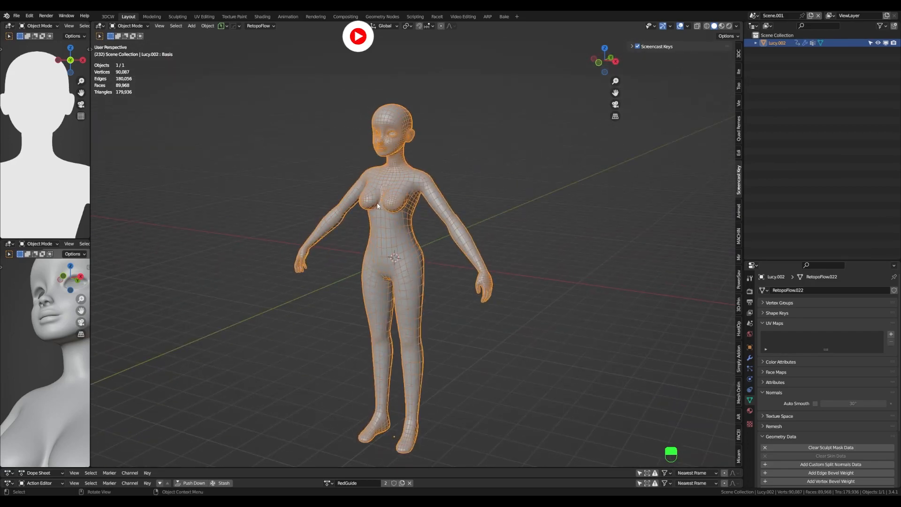
{"action": "left_click", "coordinate": [263, 17]}
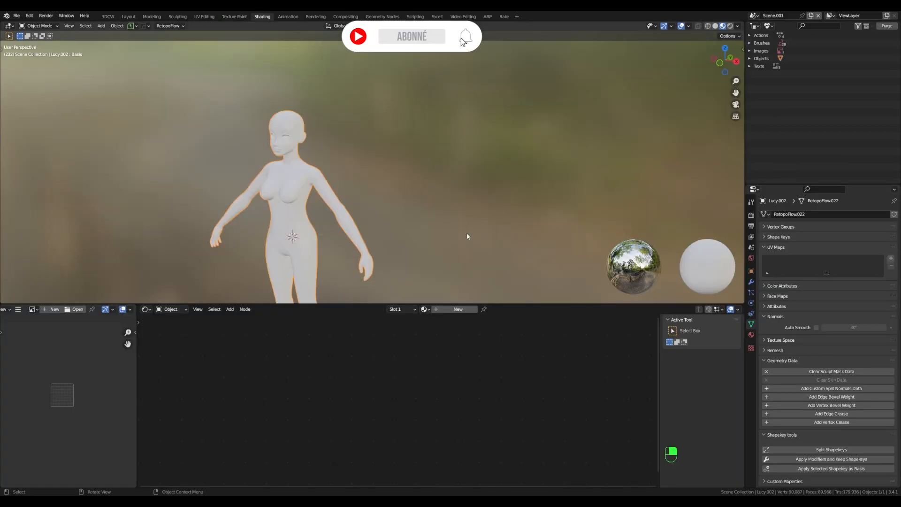
{"action": "left_click", "coordinate": [459, 310]}
{"action": "left_click", "coordinate": [440, 310]}
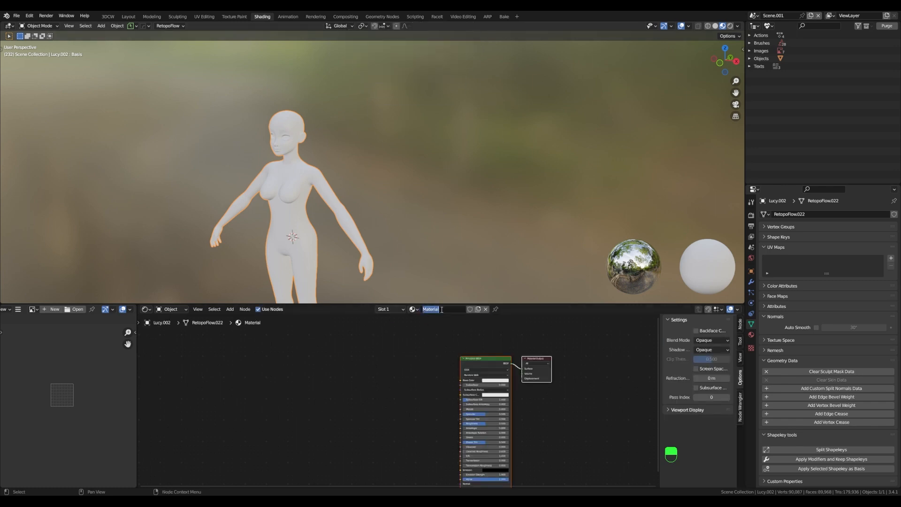
{"action": "type", "text": "UvChecker"}
{"action": "key", "text": "Return"}
Add a Checker Texture node in the empty space before the Principled BSDF node
{"action": "middle_click_drag", "start_coordinate": [357, 411], "coordinate": [365, 403]}
{"action": "key", "text": "shift+a"}
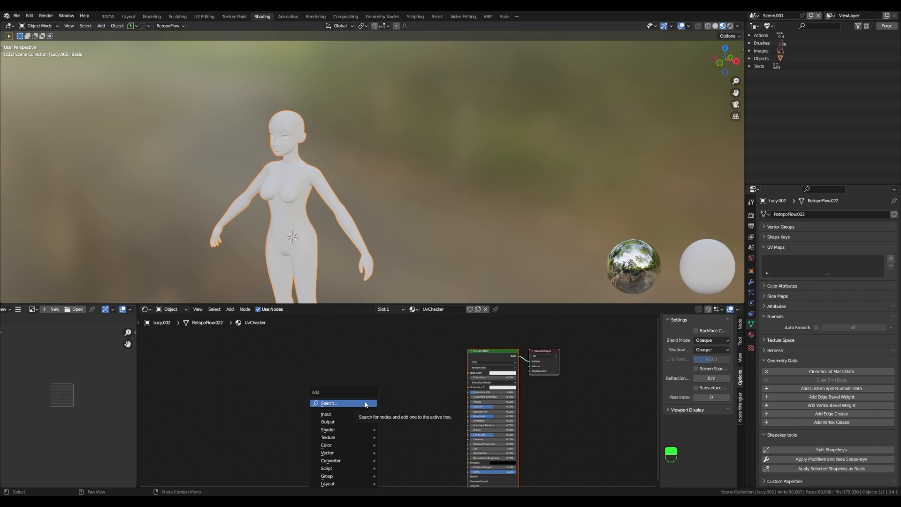
{"action": "left_click", "coordinate": [365, 404]}
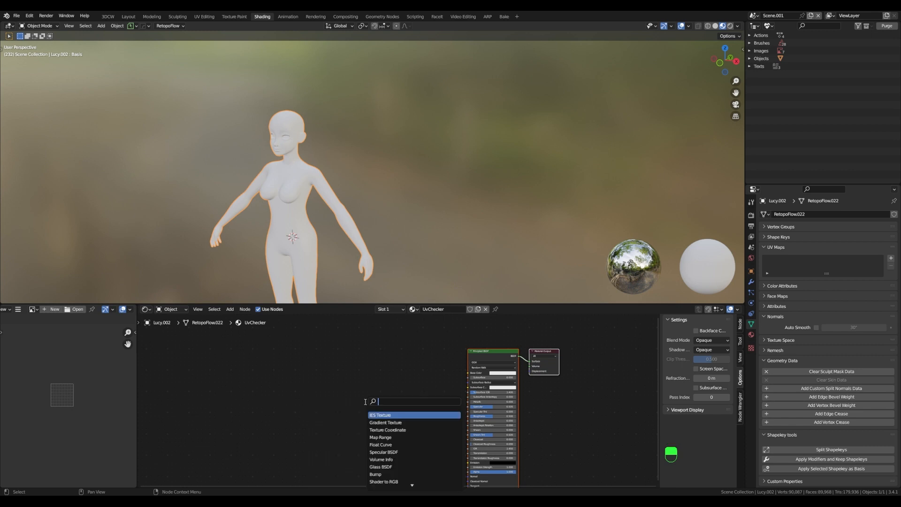
{"action": "type", "text": "check"}
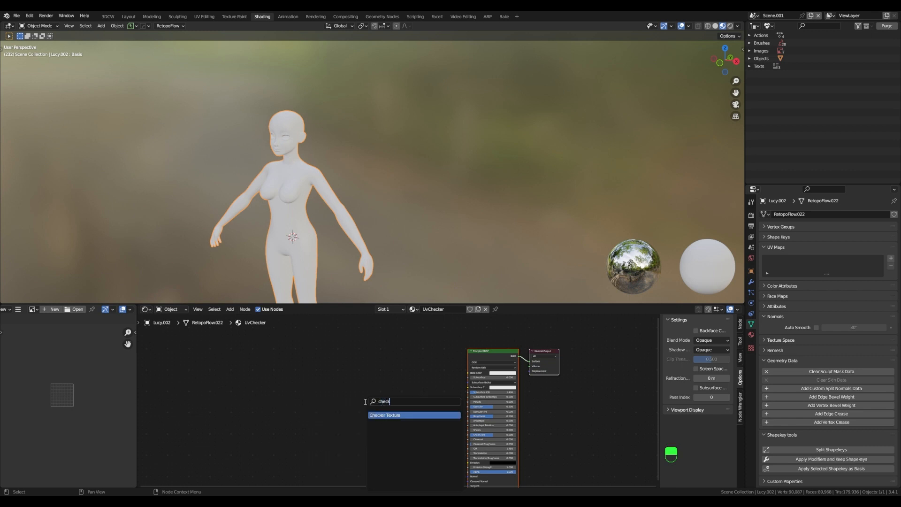
{"action": "key", "text": "Return"}
{"action": "left_click", "coordinate": [363, 375]}
{"action": "scroll", "coordinate": [364, 375], "scroll_direction": "up", "scroll_amount": 2}
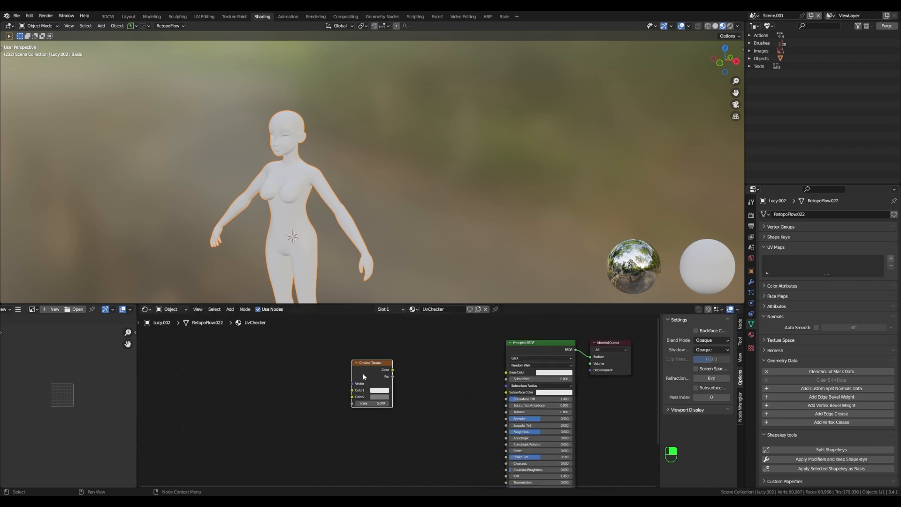
{"action": "scroll", "coordinate": [366, 375], "scroll_direction": "up", "scroll_amount": 3}
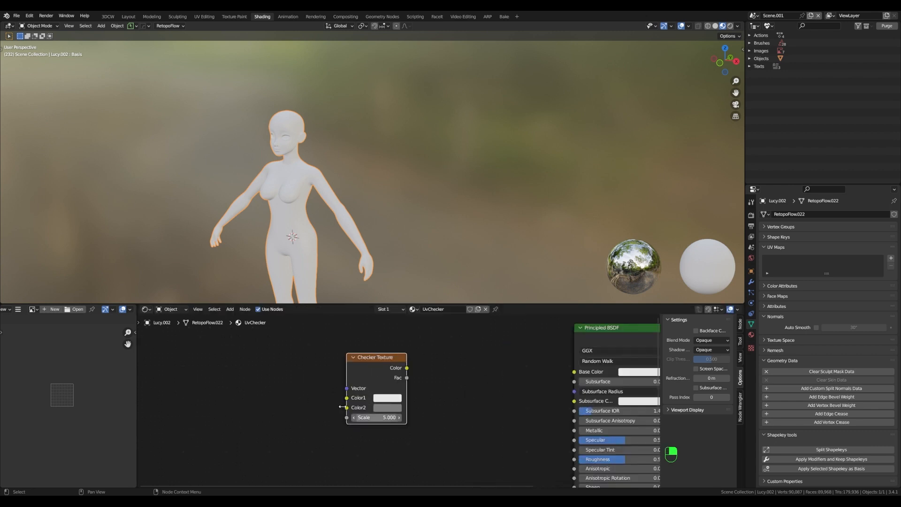
Add UV-driven Texture Coordinate and Mapping nodes to the Checker Texture and connect its Color output to the Principled BSDF Base Color
{"action": "key", "text": "ctrl+t"}
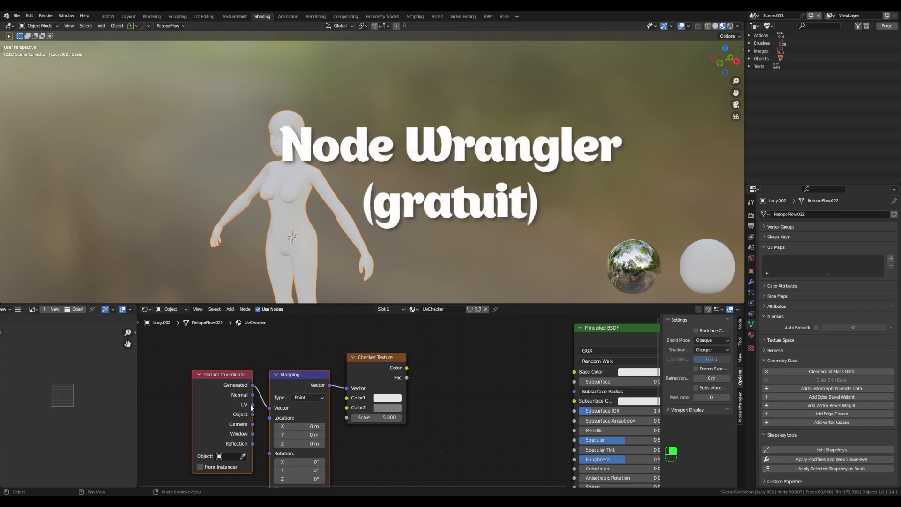
{"action": "left_click_drag", "start_coordinate": [252, 404], "coordinate": [270, 408]}
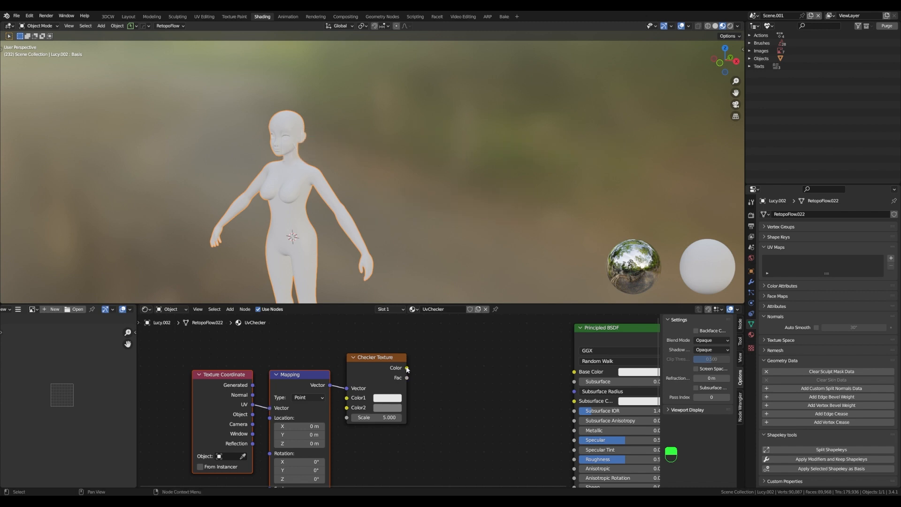
{"action": "left_click_drag", "start_coordinate": [407, 368], "coordinate": [574, 372]}
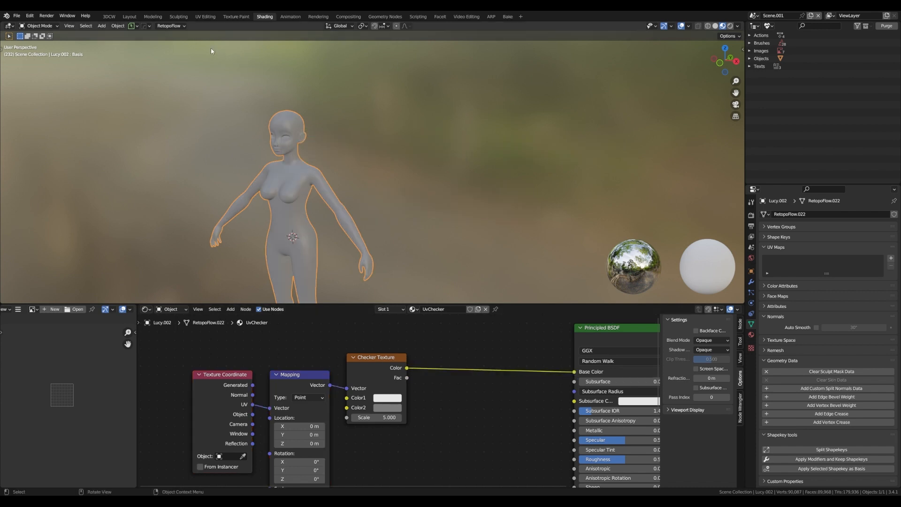
Switch to the UV Editing workspace and examine the body mesh topology from head to feet
{"action": "left_click", "coordinate": [203, 17]}
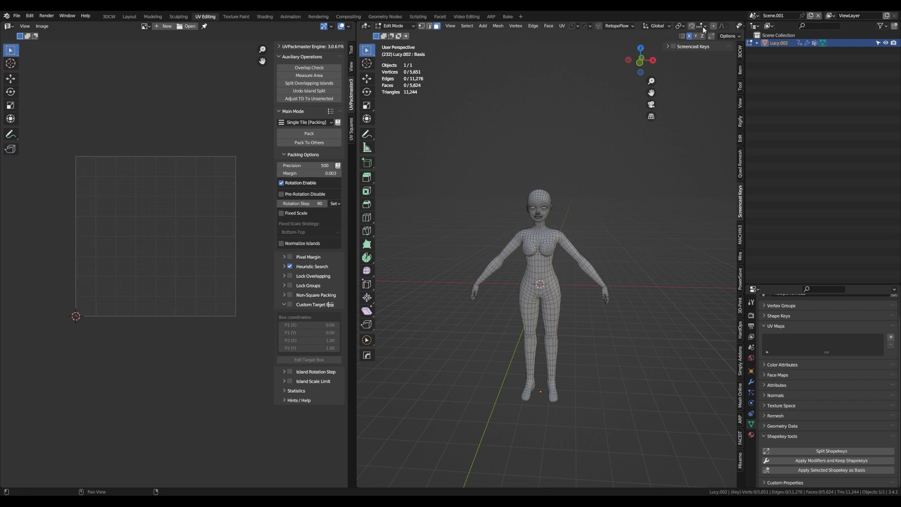
{"action": "scroll", "coordinate": [702, 27], "scroll_direction": "down", "scroll_amount": 5}
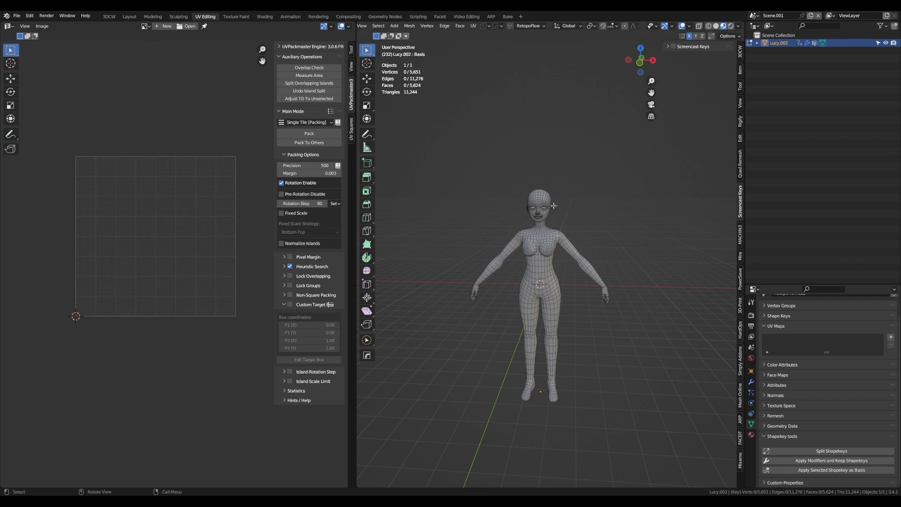
{"action": "scroll", "coordinate": [554, 205], "scroll_direction": "up", "scroll_amount": 4}
{"action": "middle_click_drag", "start_coordinate": [560, 284], "coordinate": [541, 281]}
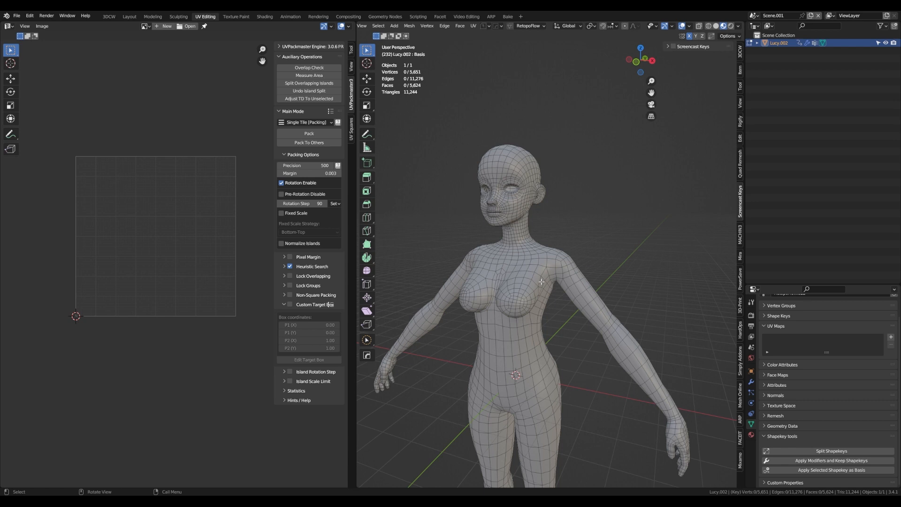
{"action": "middle_click_drag", "start_coordinate": [558, 284], "coordinate": [559, 256]}
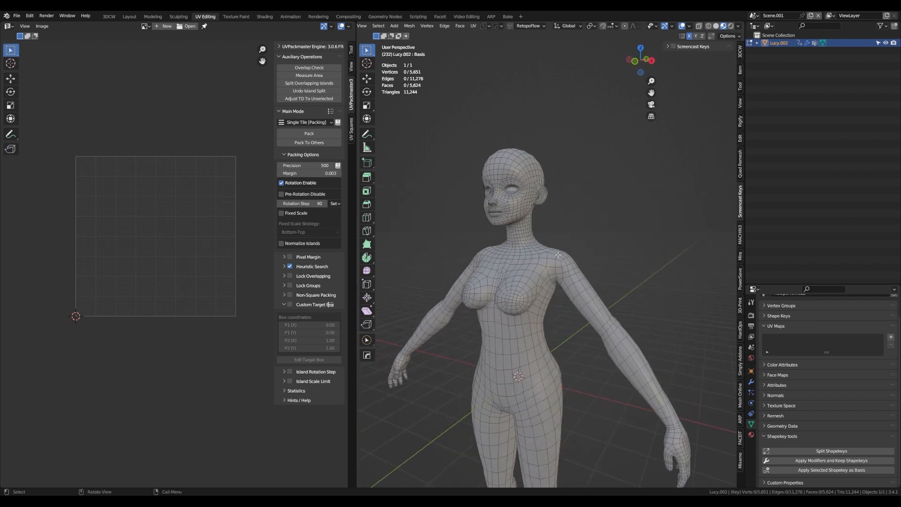
{"action": "middle_click_drag", "start_coordinate": [644, 425], "coordinate": [624, 258], "text": "shift"}
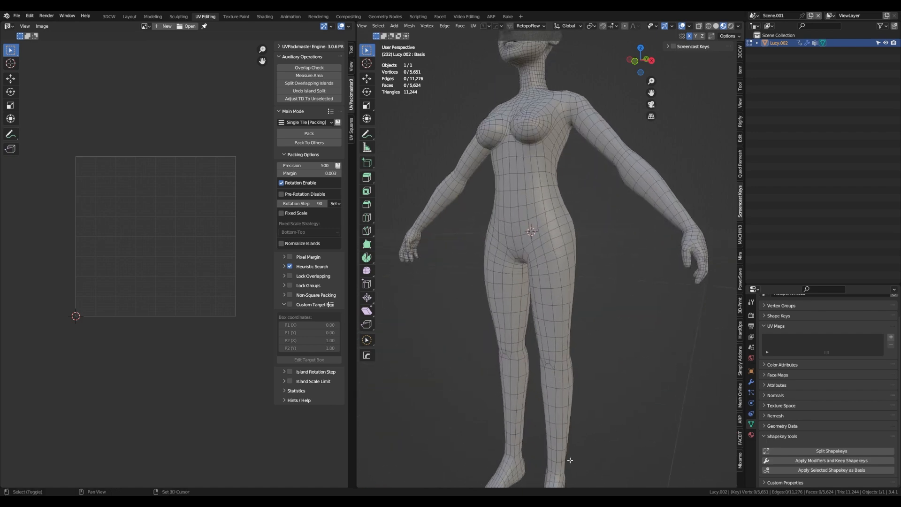
{"action": "middle_click_drag", "start_coordinate": [570, 460], "coordinate": [564, 439]}
{"action": "middle_click_drag", "start_coordinate": [533, 228], "coordinate": [528, 345], "text": "shift"}
{"action": "middle_click_drag", "start_coordinate": [535, 216], "coordinate": [551, 240]}
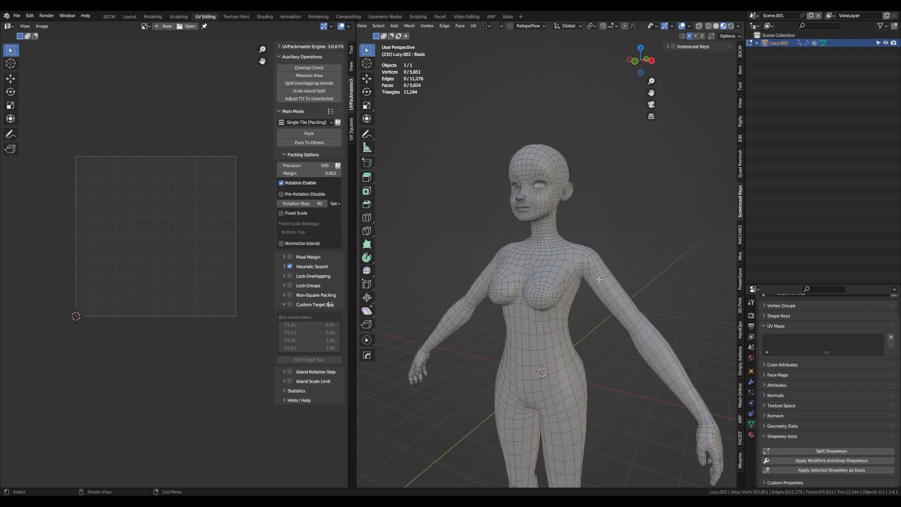
{"action": "middle_click_drag", "start_coordinate": [600, 280], "coordinate": [554, 268]}
{"action": "middle_click_drag", "start_coordinate": [540, 260], "coordinate": [520, 266], "text": "shift"}
Select the edge loops around the character's left shoulder and left wrist
{"action": "scroll", "coordinate": [522, 263], "scroll_direction": "up", "scroll_amount": 6}
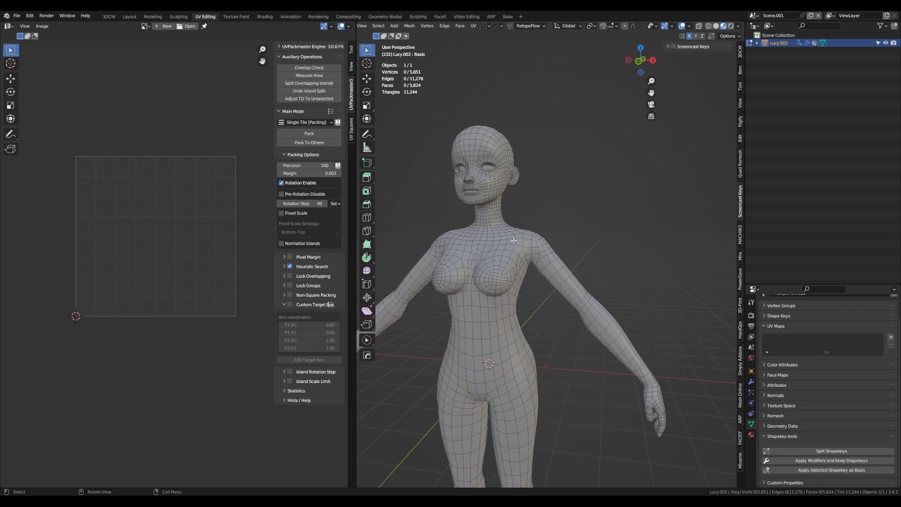
{"action": "left_click", "coordinate": [530, 228], "text": "alt"}
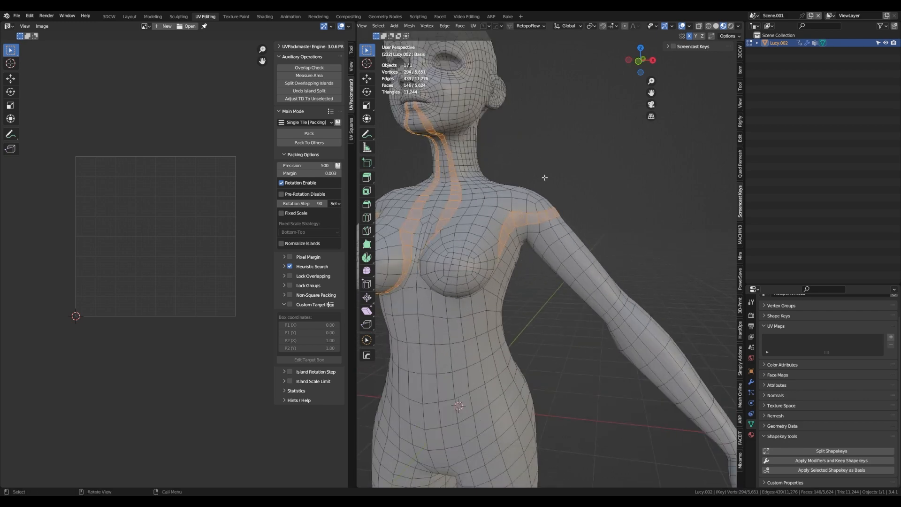
{"action": "middle_click_drag", "start_coordinate": [502, 154], "coordinate": [529, 212]}
{"action": "left_click", "coordinate": [526, 206], "text": "alt"}
{"action": "middle_click_drag", "start_coordinate": [638, 332], "coordinate": [544, 205], "text": "shift"}
{"action": "scroll", "coordinate": [606, 306], "scroll_direction": "up", "scroll_amount": 4}
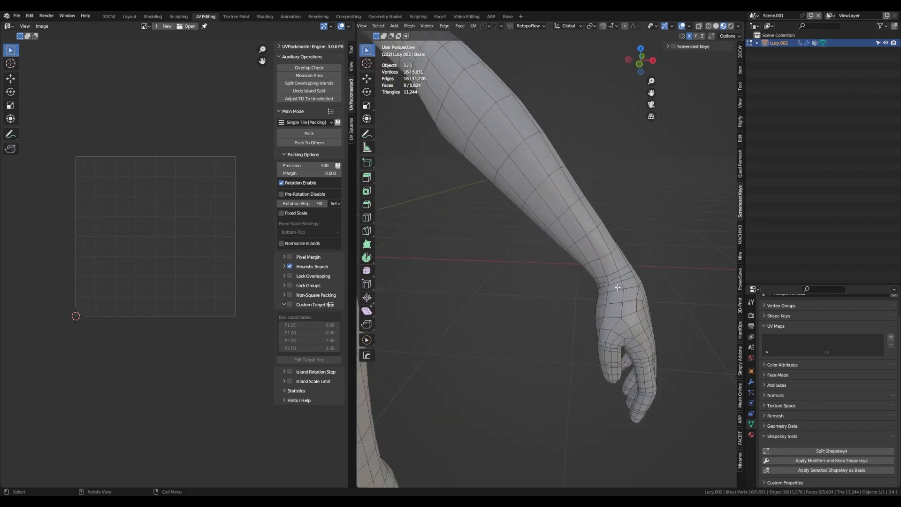
{"action": "left_click", "coordinate": [614, 281], "text": "alt+shift"}
Add the edge path along the underside of the left arm, from the armpit to the wrist loop, to the selection
{"action": "scroll", "coordinate": [606, 282], "scroll_direction": "down", "scroll_amount": 5}
{"action": "middle_click_drag", "start_coordinate": [606, 282], "coordinate": [450, 221]}
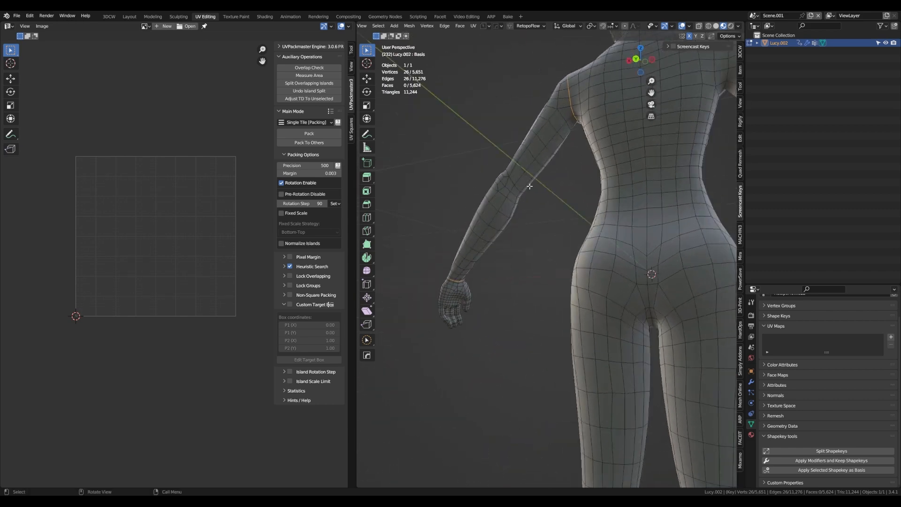
{"action": "scroll", "coordinate": [566, 118], "scroll_direction": "up", "scroll_amount": 4}
{"action": "middle_click_drag", "start_coordinate": [579, 123], "coordinate": [555, 127], "text": "shift"}
{"action": "middle_click_drag", "start_coordinate": [563, 80], "coordinate": [575, 97], "text": "shift"}
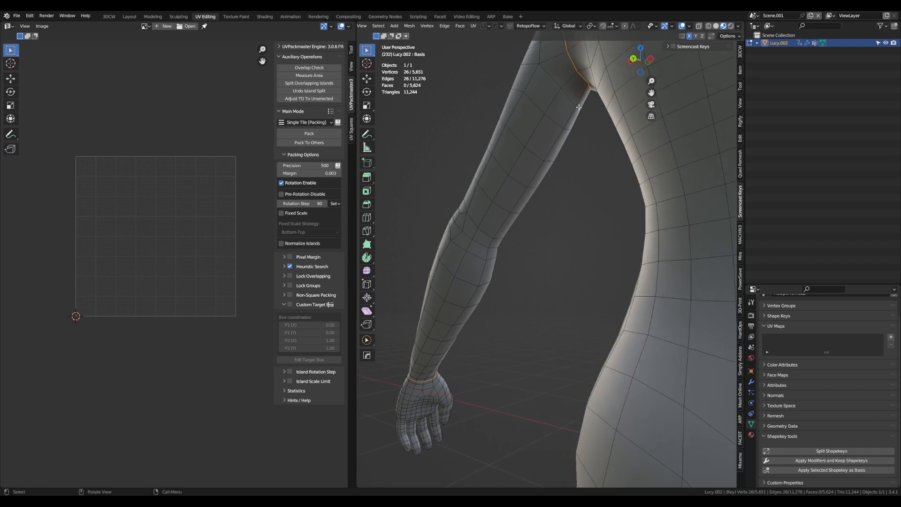
{"action": "left_click", "coordinate": [581, 100], "text": "shift"}
{"action": "middle_click_drag", "start_coordinate": [558, 217], "coordinate": [560, 191]}
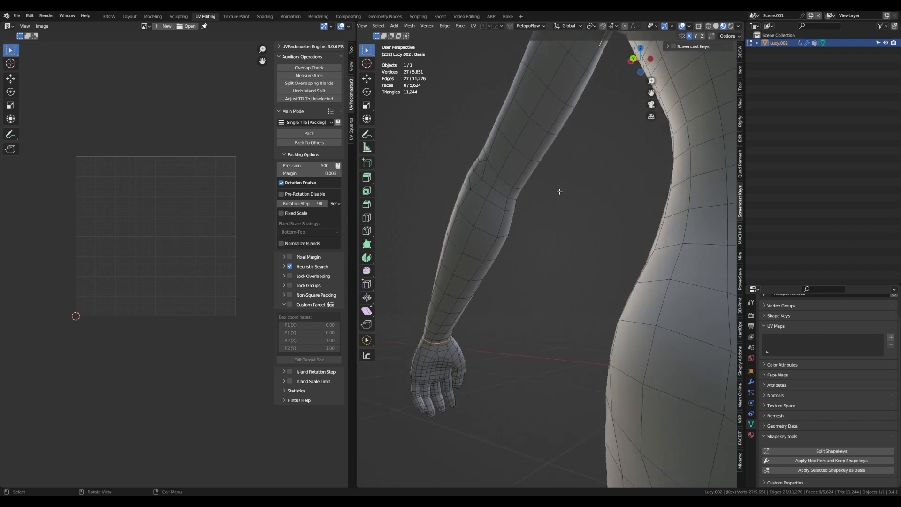
{"action": "left_click", "coordinate": [463, 293], "text": "ctrl"}
{"action": "middle_click_drag", "start_coordinate": [464, 292], "coordinate": [523, 237], "text": "shift"}
{"action": "scroll", "coordinate": [522, 240], "scroll_direction": "up", "scroll_amount": 2}
{"action": "scroll", "coordinate": [514, 257], "scroll_direction": "up", "scroll_amount": 2}
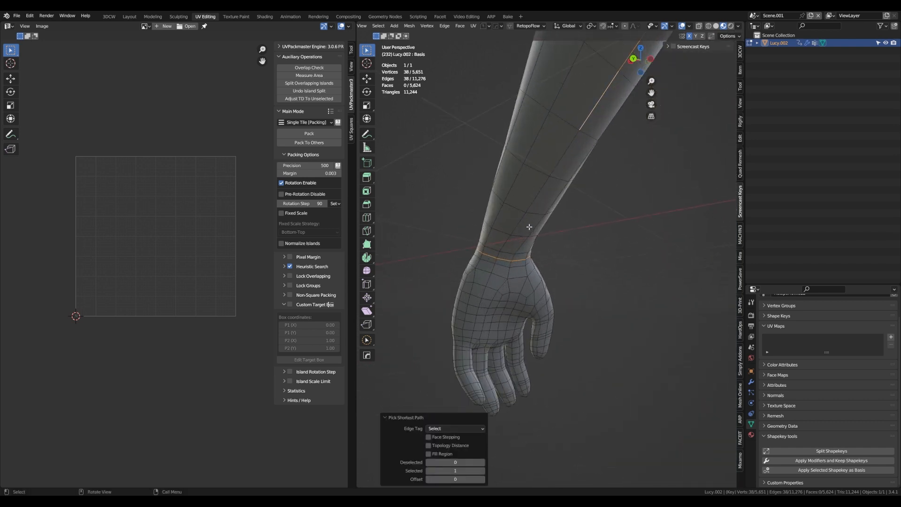
{"action": "left_click", "coordinate": [501, 255], "text": "ctrl"}
{"action": "scroll", "coordinate": [500, 255], "scroll_direction": "down", "scroll_amount": 4}
Mirror the arm edge selection across the X axis with Extend enabled so both arms are selected
{"action": "middle_click_drag", "start_coordinate": [497, 254], "coordinate": [530, 267]}
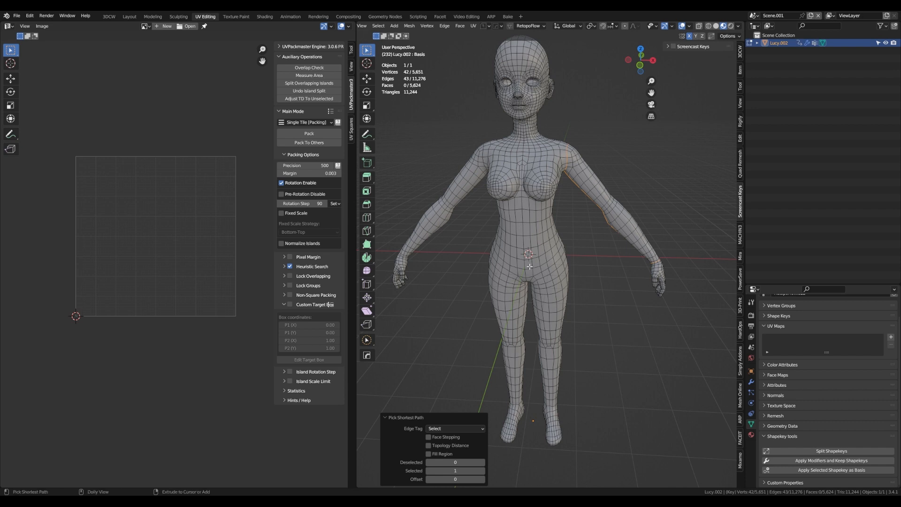
{"action": "key", "text": "ctrl+shift+m"}
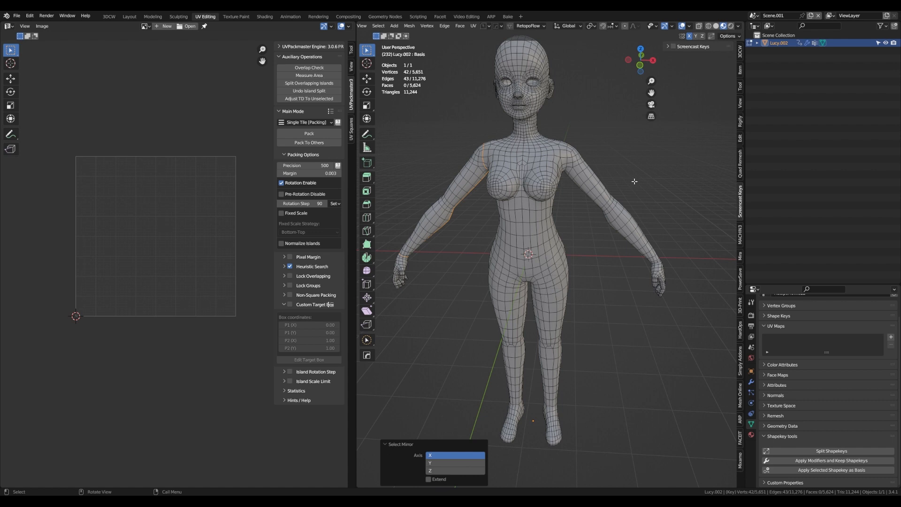
{"action": "left_click", "coordinate": [428, 479]}
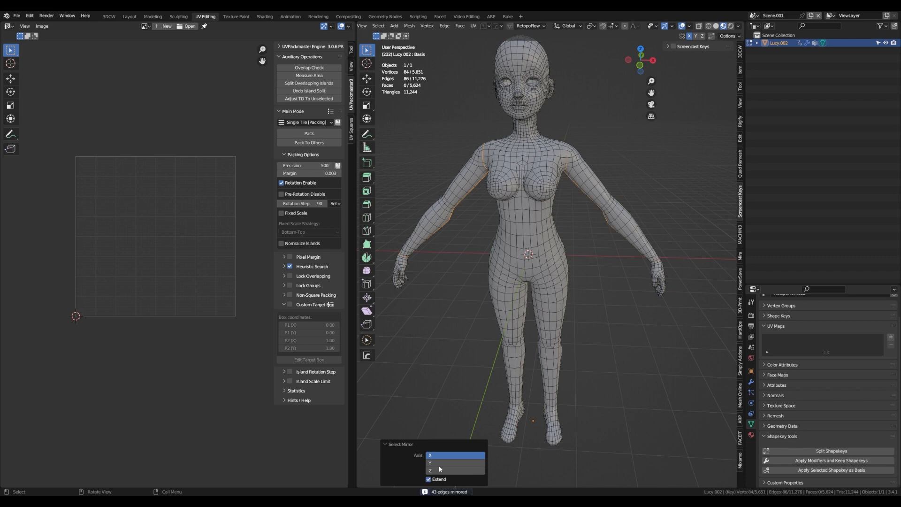
{"action": "mouse_move", "coordinate": [578, 188]}
{"action": "middle_mouse_down"}
{"action": "mouse_move", "coordinate": [479, 142]}
{"action": "mouse_move", "coordinate": [439, 149]}
{"action": "mouse_move", "coordinate": [581, 179]}
{"action": "middle_mouse_up"}
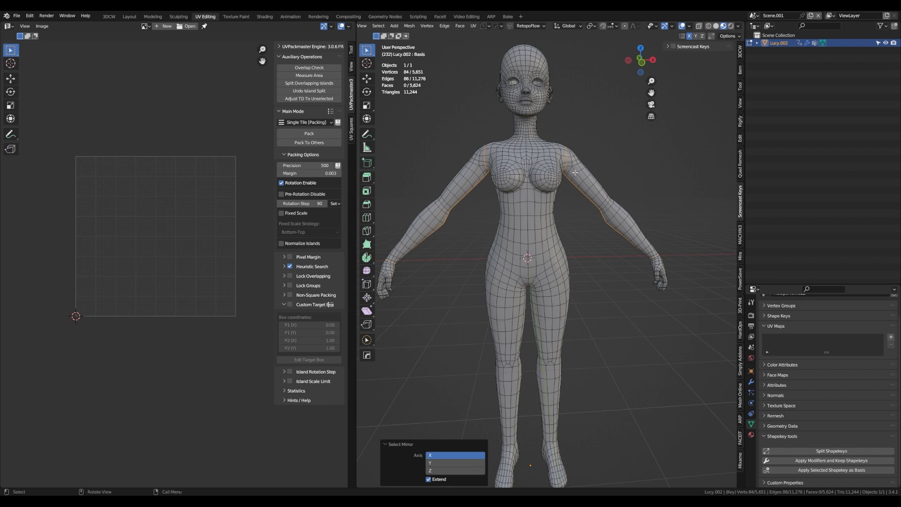
{"action": "middle_click_drag", "start_coordinate": [541, 139], "coordinate": [571, 186]}
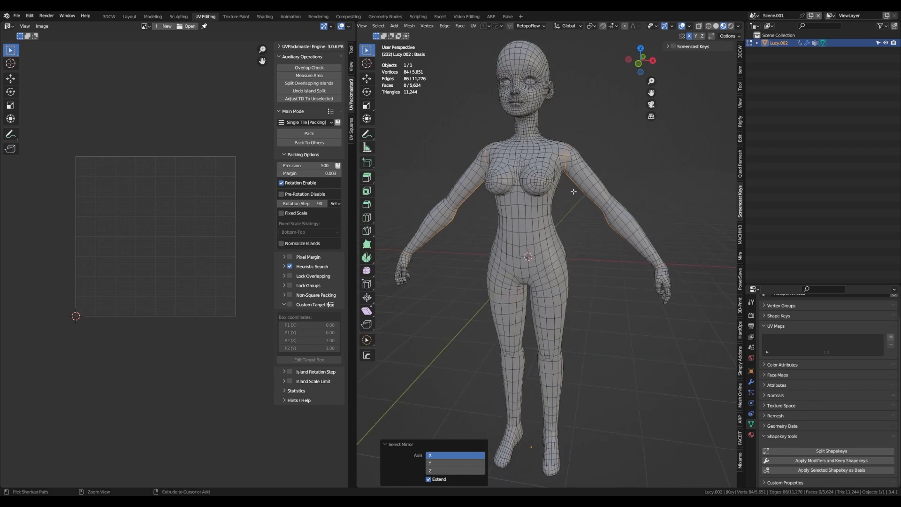
Mark the selected edges on both arms as seams
{"action": "key", "text": "ctrl+e"}
{"action": "left_click", "coordinate": [571, 185]}
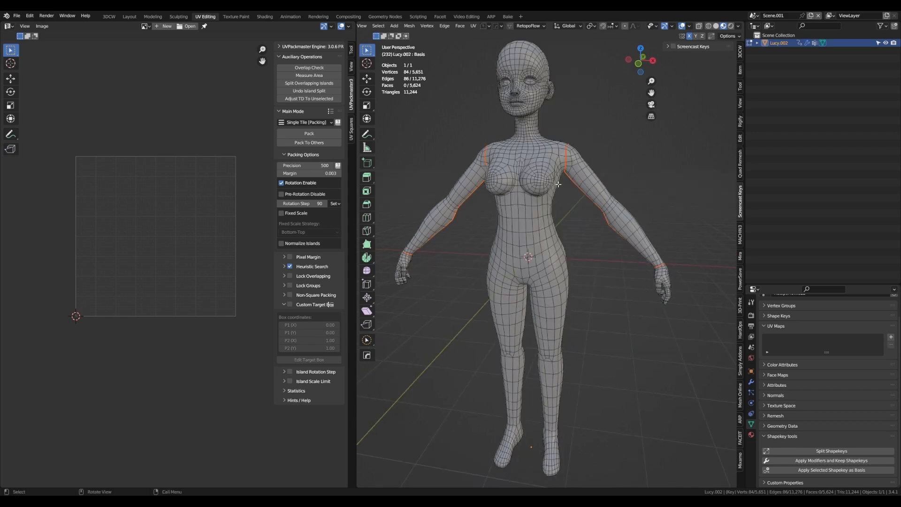
{"action": "middle_click_drag", "start_coordinate": [560, 184], "coordinate": [604, 199]}
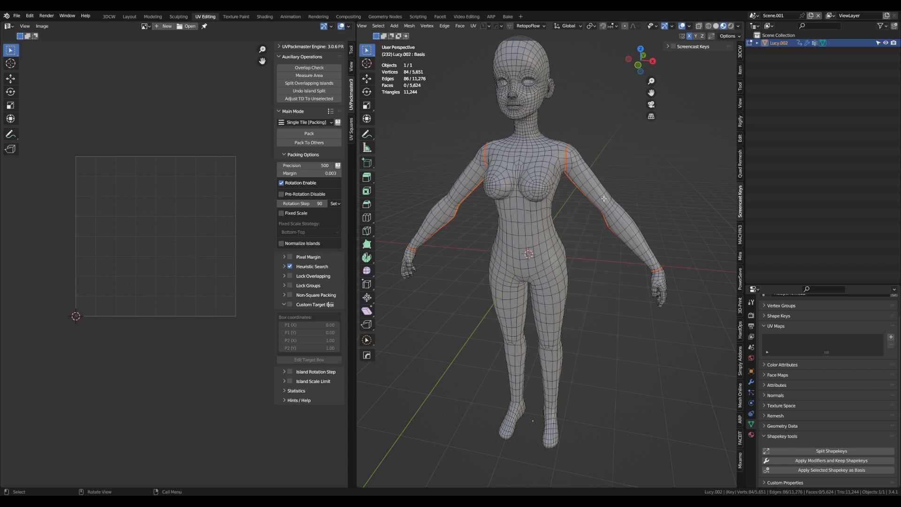
Select the entire body mesh and unwrap it with the Angle Based method
{"action": "key", "text": "a"}
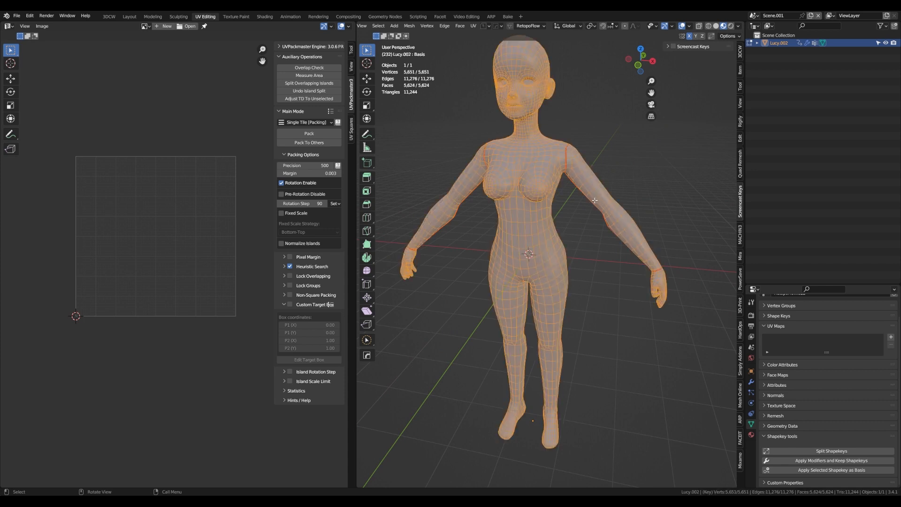
{"action": "key", "text": "u"}
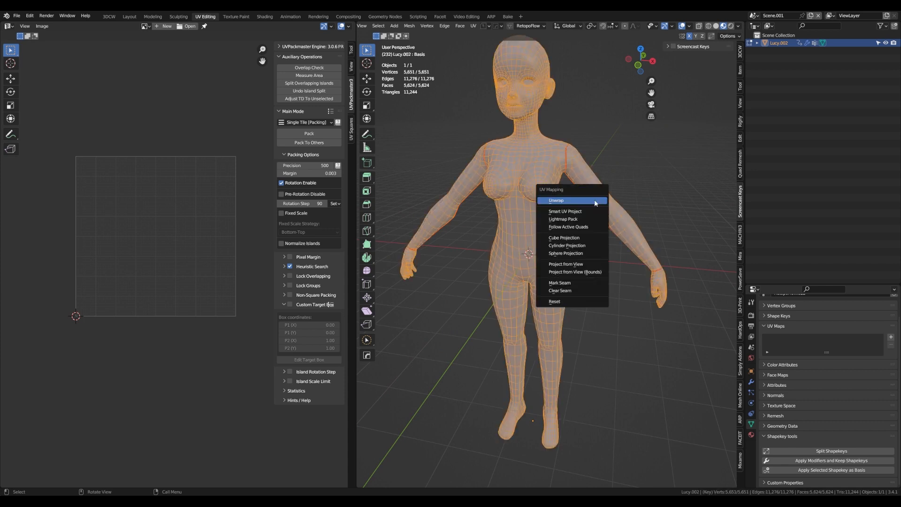
{"action": "left_click", "coordinate": [558, 201]}
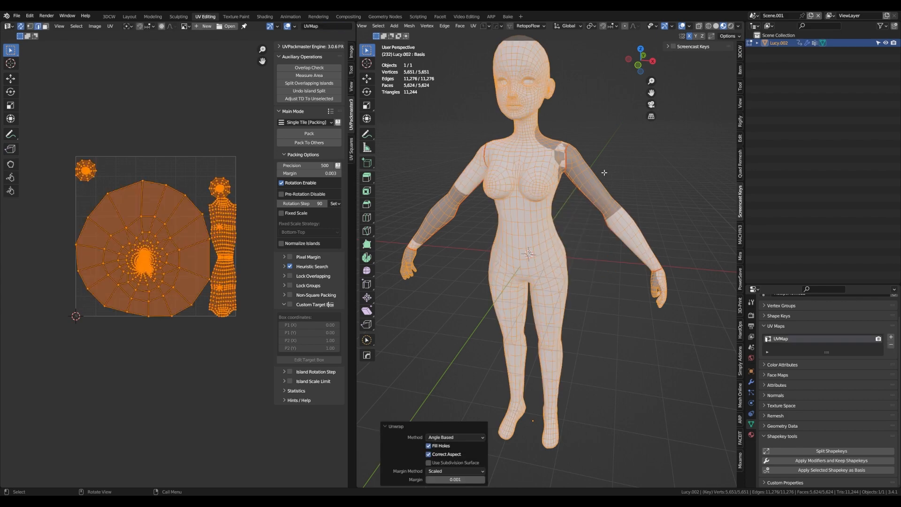
{"action": "middle_click_drag", "start_coordinate": [604, 173], "coordinate": [551, 168]}
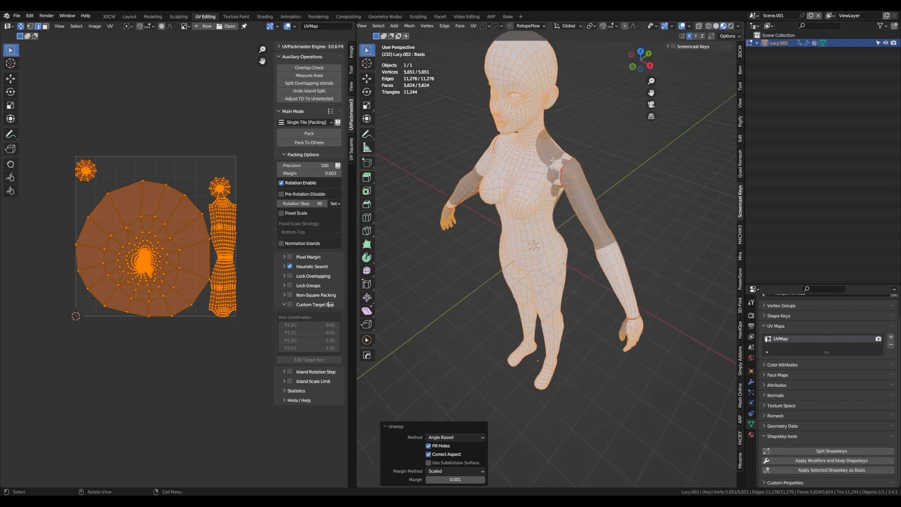
Set the Checker Texture scale to 30 in the body's UvChecker material
{"action": "scroll", "coordinate": [552, 168], "scroll_direction": "up", "scroll_amount": 5}
{"action": "scroll", "coordinate": [575, 174], "scroll_direction": "up", "scroll_amount": 4}
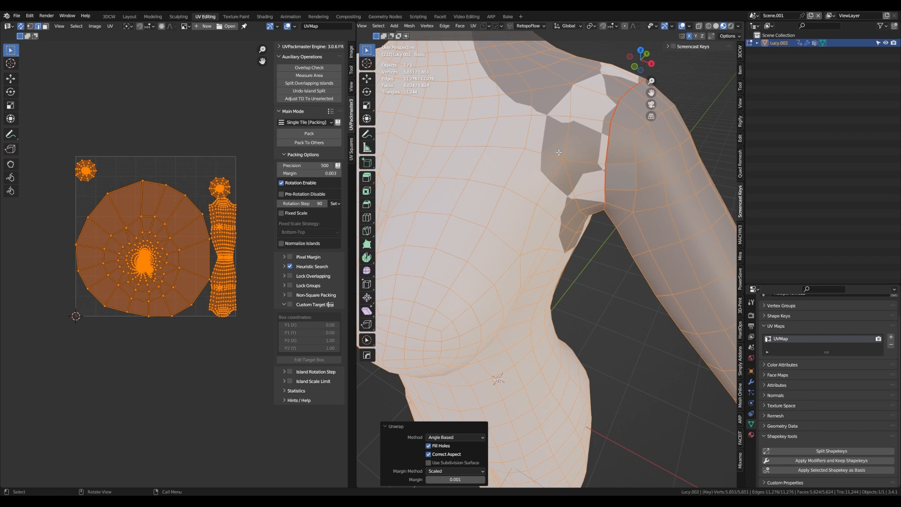
{"action": "scroll", "coordinate": [558, 154], "scroll_direction": "down", "scroll_amount": 2}
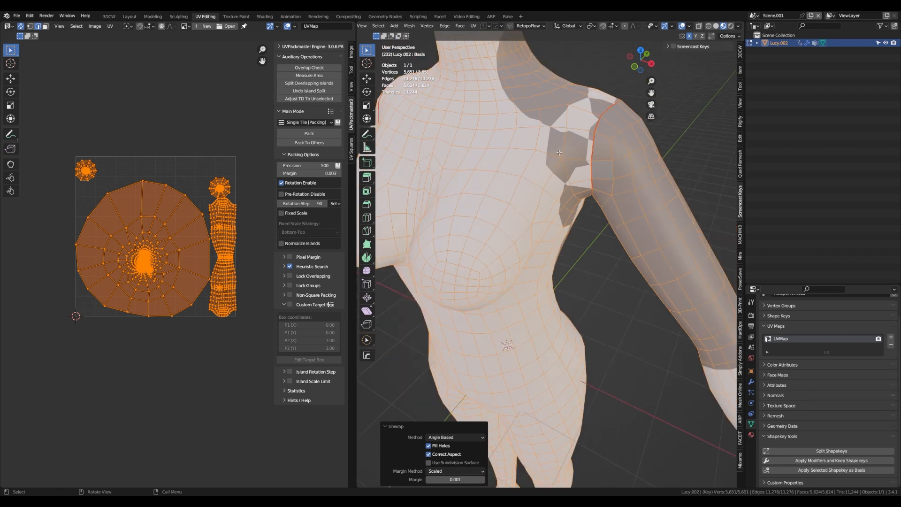
{"action": "scroll", "coordinate": [560, 153], "scroll_direction": "down", "scroll_amount": 4}
{"action": "middle_click_drag", "start_coordinate": [675, 235], "coordinate": [679, 214]}
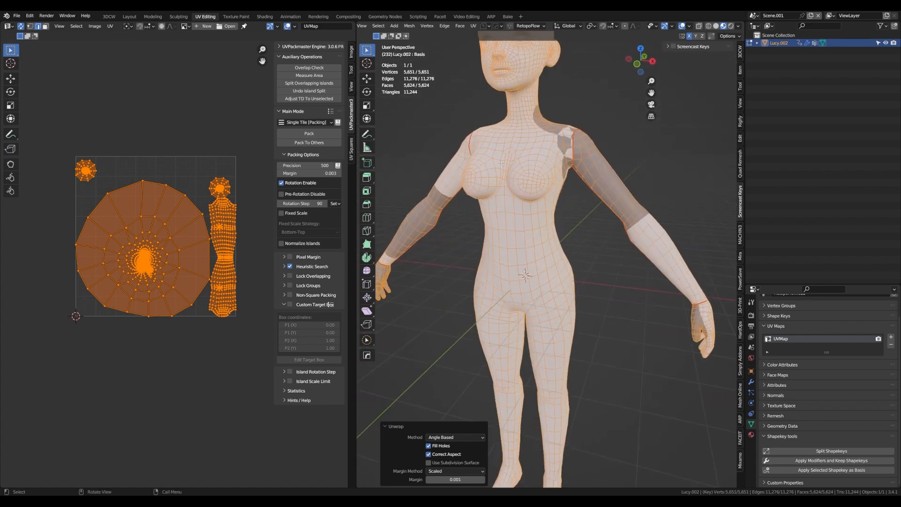
{"action": "left_click", "coordinate": [265, 17]}
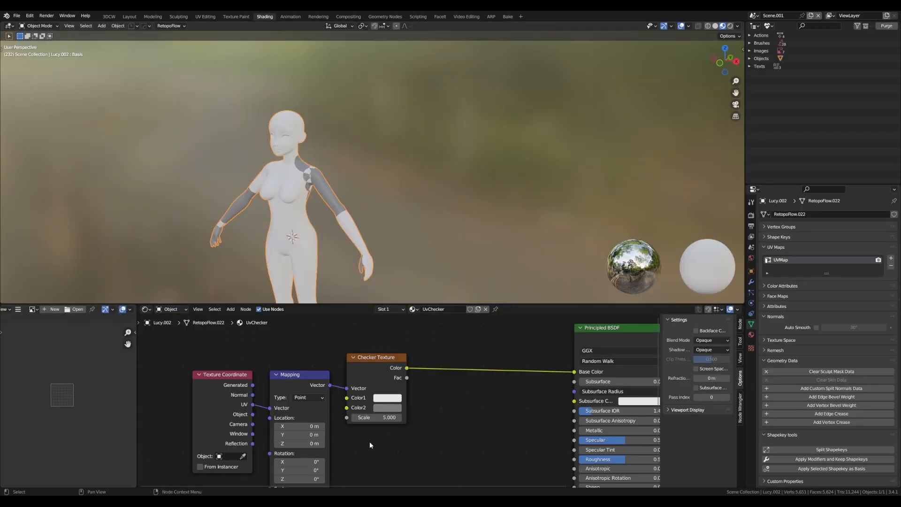
{"action": "middle_click_drag", "start_coordinate": [412, 475], "coordinate": [437, 444]}
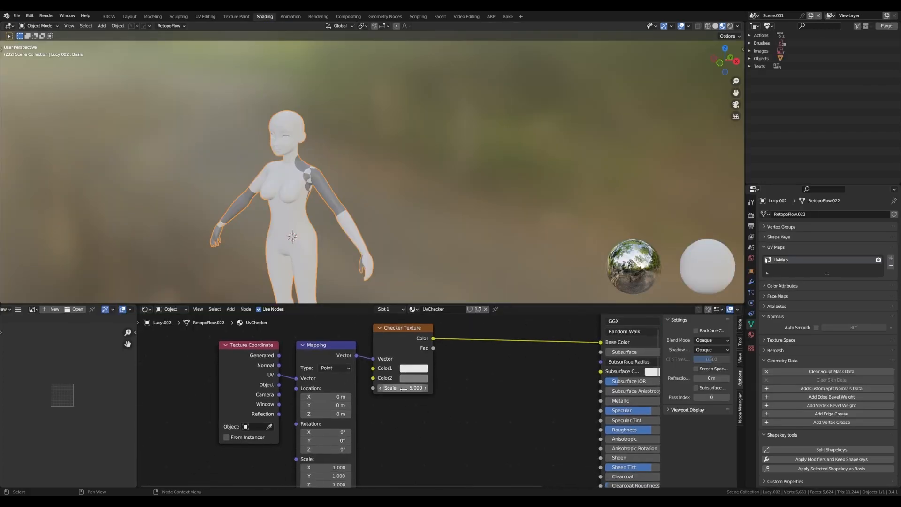
{"action": "left_click", "coordinate": [403, 389]}
{"action": "type", "text": "30"}
{"action": "key", "text": "Return"}
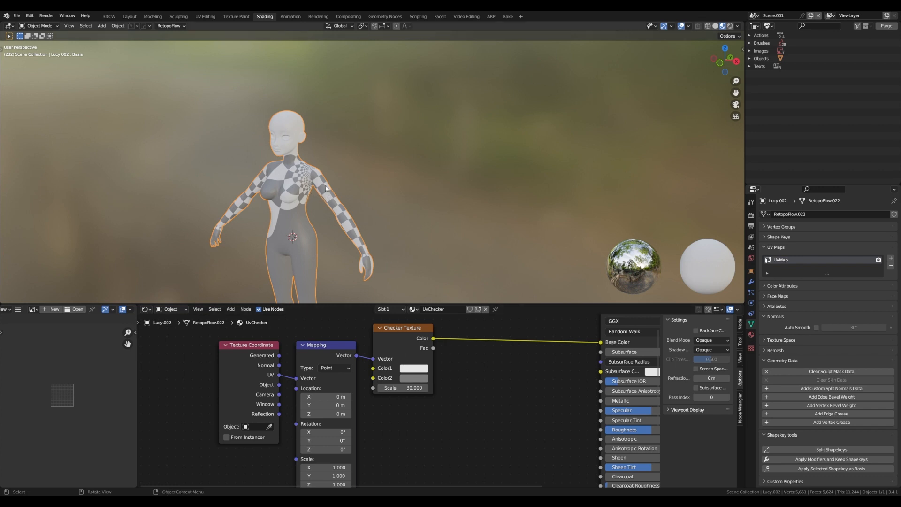
{"action": "scroll", "coordinate": [326, 188], "scroll_direction": "up", "scroll_amount": 3}
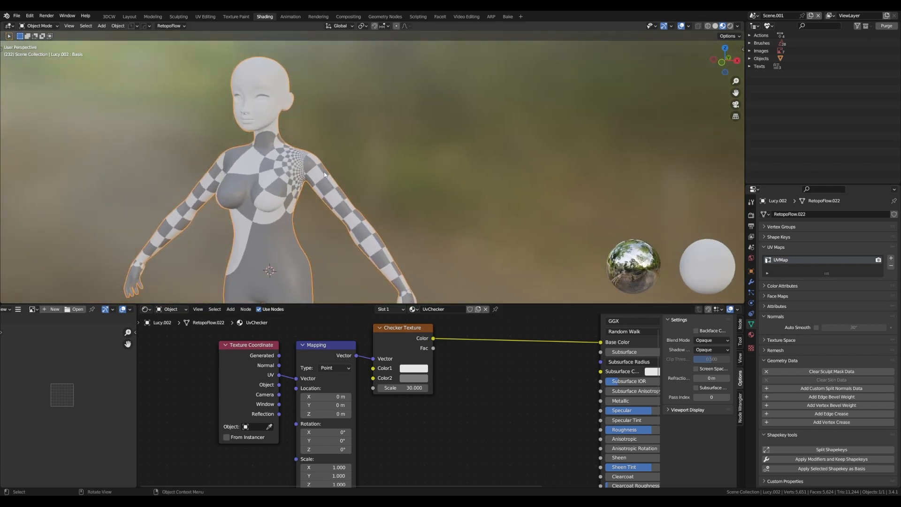
Back in the UV Editing workspace, select the edge loop around the top of the left leg, along the groin and across the buttock
{"action": "left_click", "coordinate": [205, 16]}
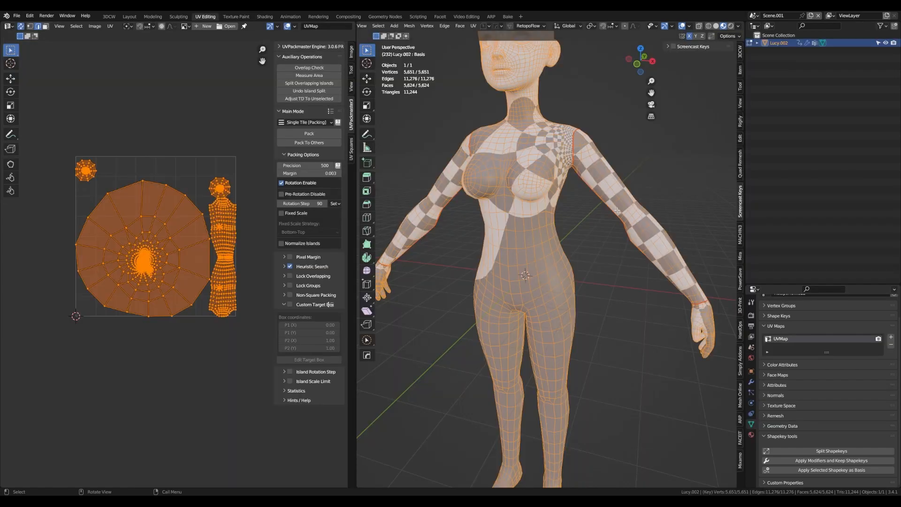
{"action": "scroll", "coordinate": [618, 211], "scroll_direction": "down", "scroll_amount": 2}
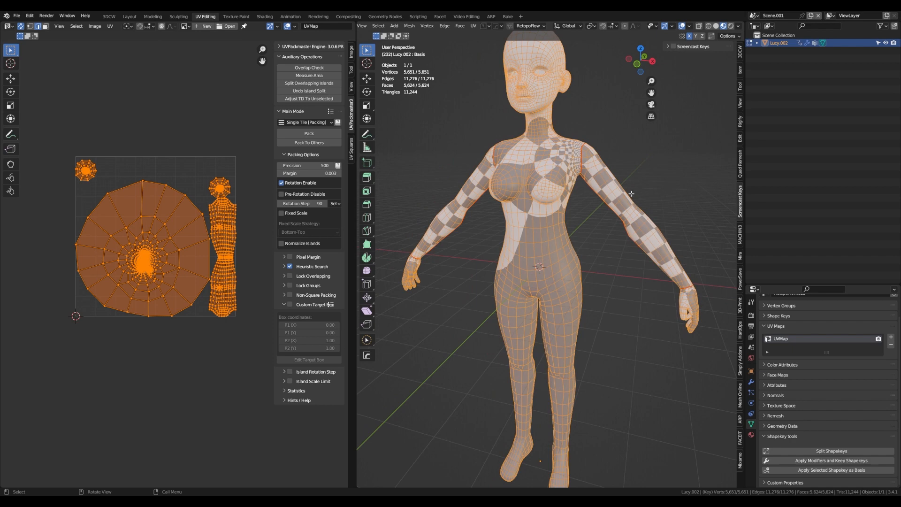
{"action": "middle_click_drag", "start_coordinate": [578, 313], "coordinate": [560, 265], "text": "shift"}
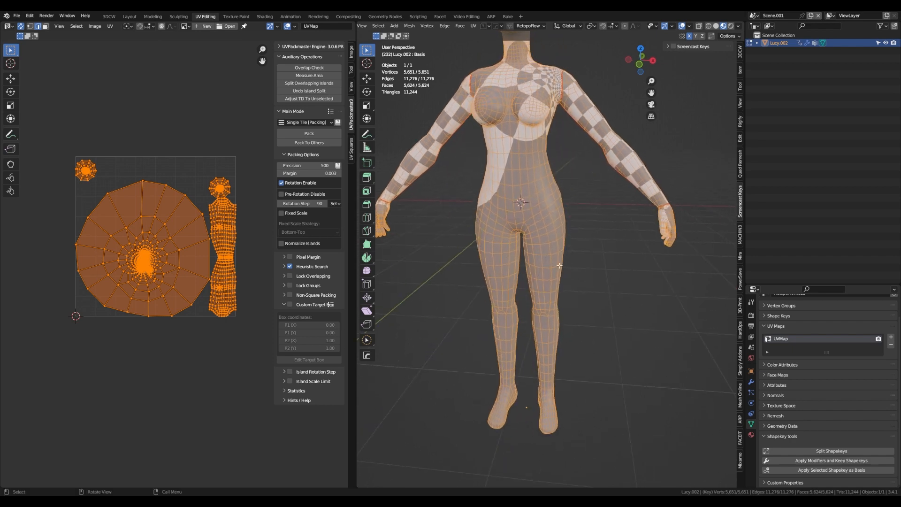
{"action": "scroll", "coordinate": [545, 244], "scroll_direction": "up", "scroll_amount": 6}
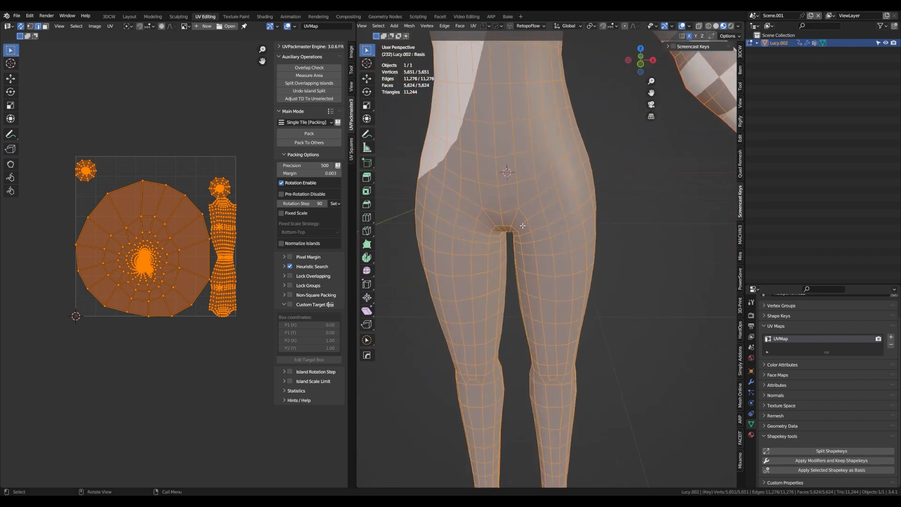
{"action": "left_click", "coordinate": [523, 225]}
{"action": "left_click", "coordinate": [522, 224], "text": "alt"}
{"action": "middle_click_drag", "start_coordinate": [522, 224], "coordinate": [702, 192]}
{"action": "middle_click_drag", "start_coordinate": [525, 166], "coordinate": [529, 238], "text": "shift"}
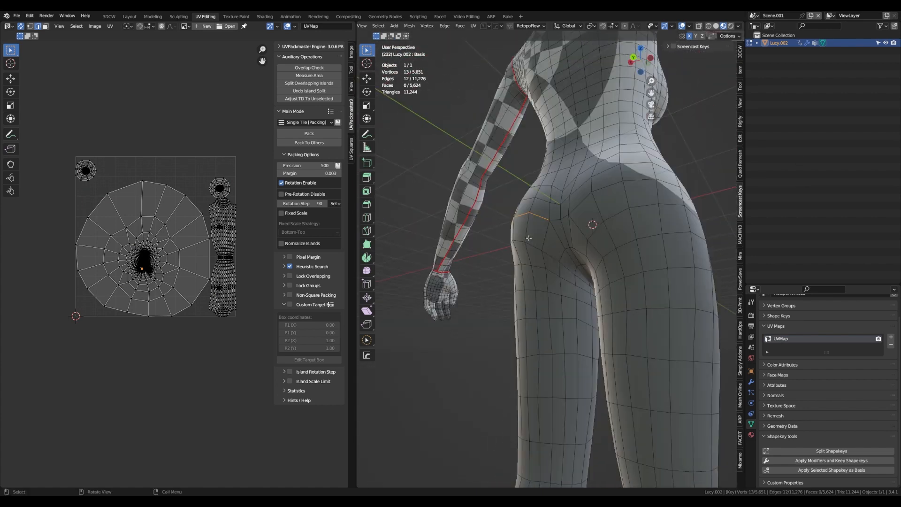
{"action": "middle_click_drag", "start_coordinate": [543, 239], "coordinate": [560, 244]}
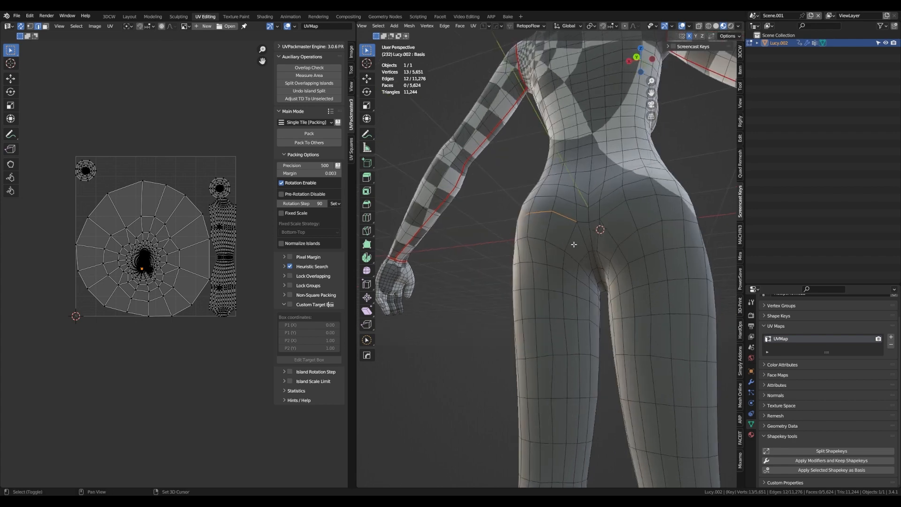
{"action": "left_click", "coordinate": [579, 241], "text": "shift"}
Add the edge loop around the left ankle to the selection, covering both its front and back
{"action": "middle_click_drag", "start_coordinate": [578, 241], "coordinate": [721, 187]}
{"action": "scroll", "coordinate": [596, 290], "scroll_direction": "down", "scroll_amount": 3}
{"action": "middle_click_drag", "start_coordinate": [587, 366], "coordinate": [574, 334], "text": "shift"}
{"action": "scroll", "coordinate": [575, 280], "scroll_direction": "up", "scroll_amount": 3}
{"action": "middle_click_drag", "start_coordinate": [601, 368], "coordinate": [553, 282], "text": "shift"}
{"action": "scroll", "coordinate": [558, 278], "scroll_direction": "up", "scroll_amount": 2}
{"action": "left_click", "coordinate": [560, 277], "text": "alt+shift"}
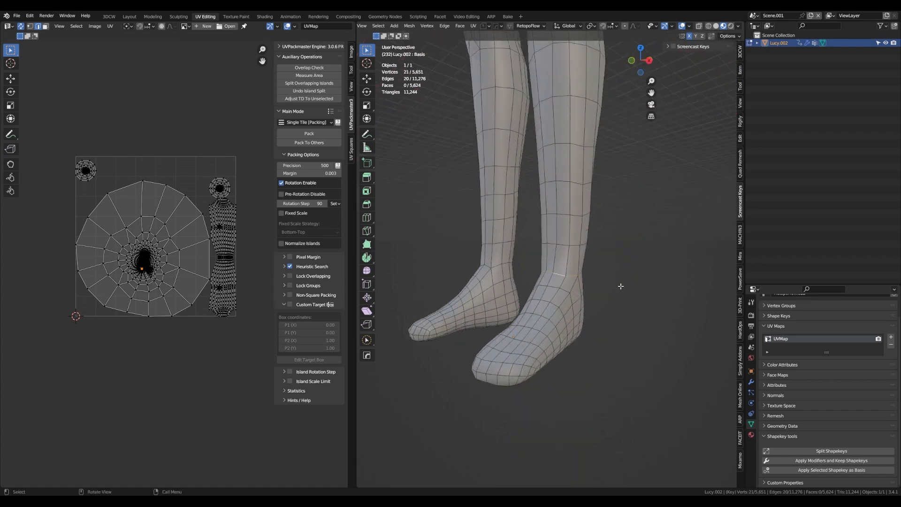
{"action": "middle_click_drag", "start_coordinate": [620, 286], "coordinate": [528, 283]}
{"action": "left_click", "coordinate": [538, 275], "text": "alt+shift"}
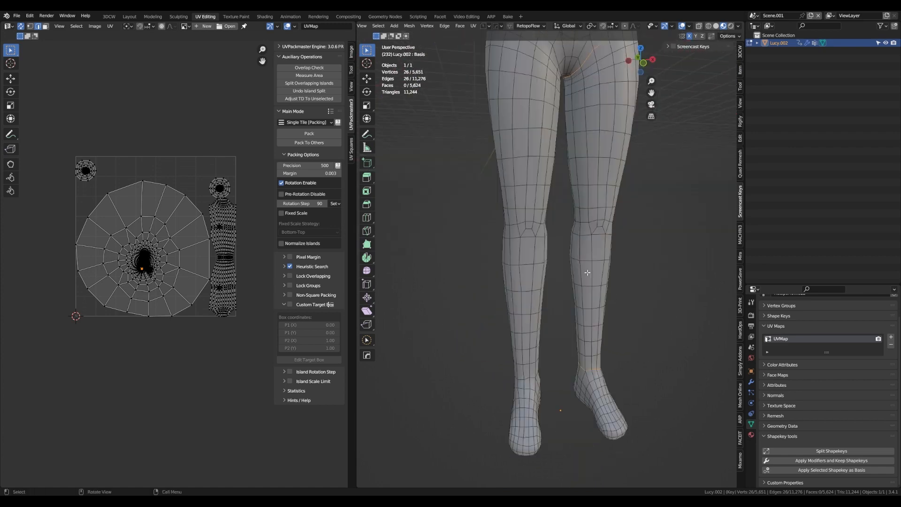
Add the missing crotch edges and the uppermost inner-thigh edge of the left leg to the selection
{"action": "middle_click_drag", "start_coordinate": [572, 110], "coordinate": [571, 206], "text": "shift"}
{"action": "scroll", "coordinate": [570, 203], "scroll_direction": "up", "scroll_amount": 4}
{"action": "scroll", "coordinate": [569, 197], "scroll_direction": "down", "scroll_amount": 3}
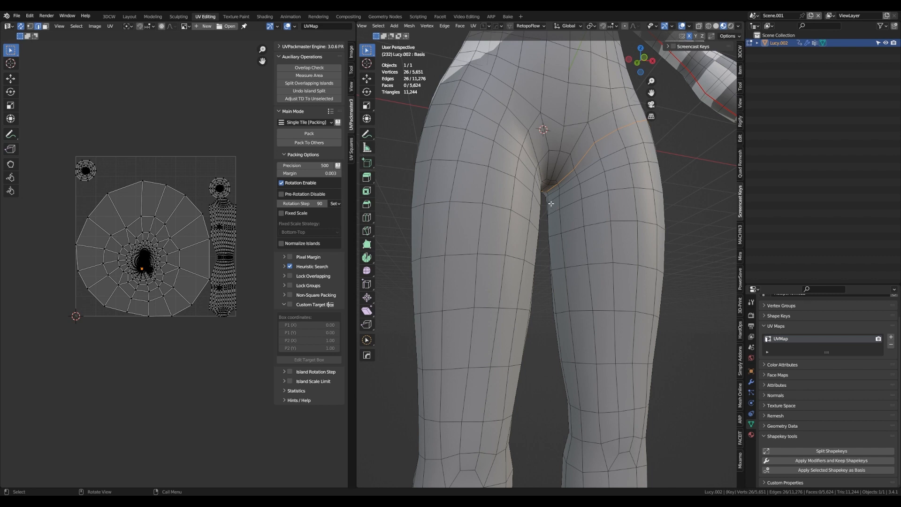
{"action": "middle_click_drag", "start_coordinate": [551, 202], "coordinate": [543, 205]}
{"action": "scroll", "coordinate": [549, 203], "scroll_direction": "up", "scroll_amount": 8}
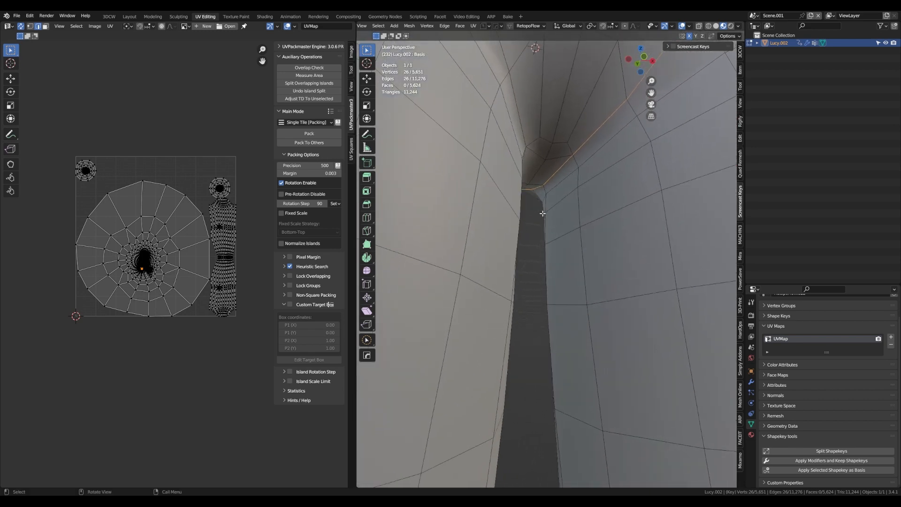
{"action": "left_click", "coordinate": [545, 190], "text": "shift"}
{"action": "middle_click_drag", "start_coordinate": [542, 203], "coordinate": [537, 194]}
{"action": "left_click", "coordinate": [534, 189], "text": "shift"}
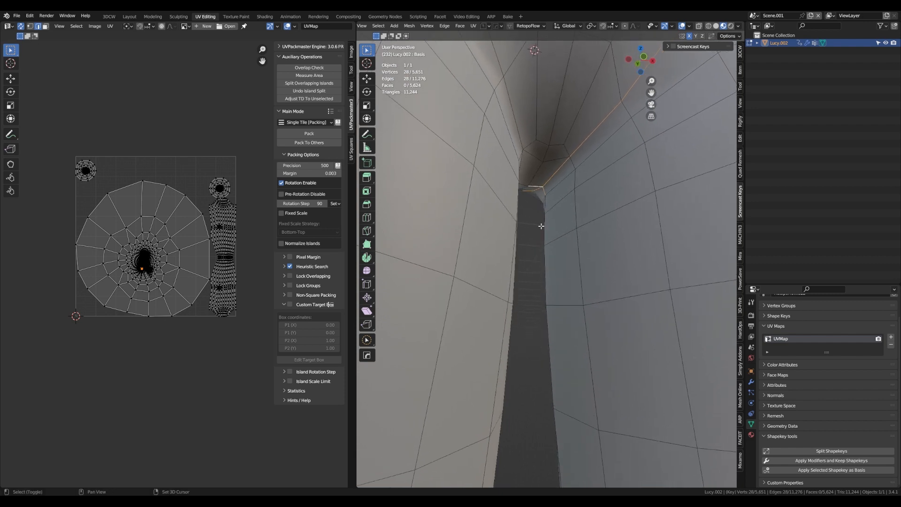
{"action": "scroll", "coordinate": [543, 210], "scroll_direction": "down", "scroll_amount": 5}
{"action": "mouse_move", "coordinate": [559, 285]}
{"action": "middle_mouse_down"}
{"action": "mouse_move", "coordinate": [552, 324]}
{"action": "mouse_move", "coordinate": [545, 287]}
{"action": "middle_mouse_up"}
{"action": "scroll", "coordinate": [545, 235], "scroll_direction": "up", "scroll_amount": 6}
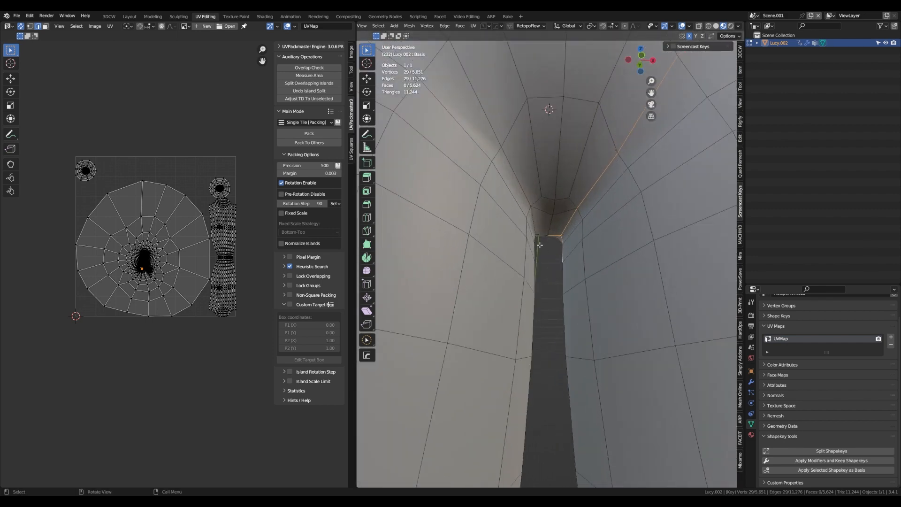
Add the shortest edge path down the inside of the left leg, from the crotch to the ankle loop
{"action": "middle_click_drag", "start_coordinate": [540, 245], "coordinate": [702, 368]}
{"action": "scroll", "coordinate": [586, 216], "scroll_direction": "down", "scroll_amount": 6}
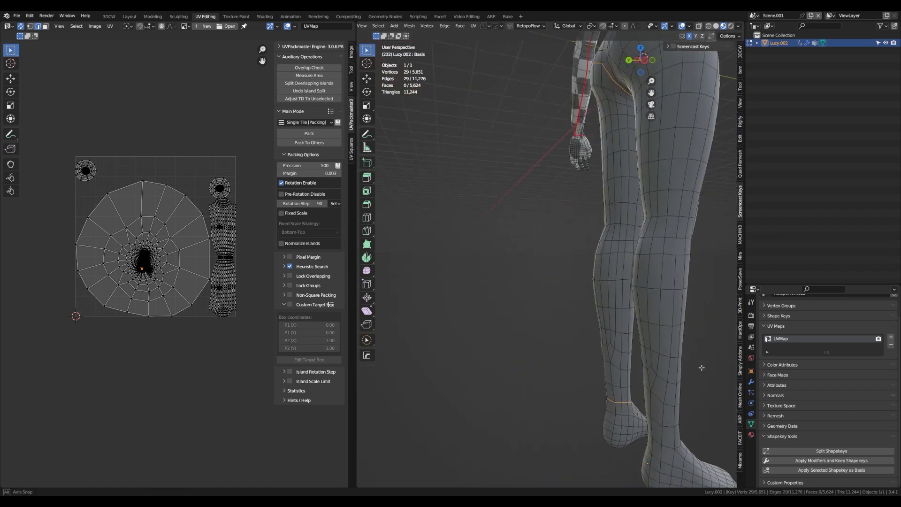
{"action": "scroll", "coordinate": [667, 381], "scroll_direction": "up", "scroll_amount": 3}
{"action": "left_click", "coordinate": [630, 398], "text": "ctrl"}
{"action": "scroll", "coordinate": [623, 381], "scroll_direction": "down", "scroll_amount": 3}
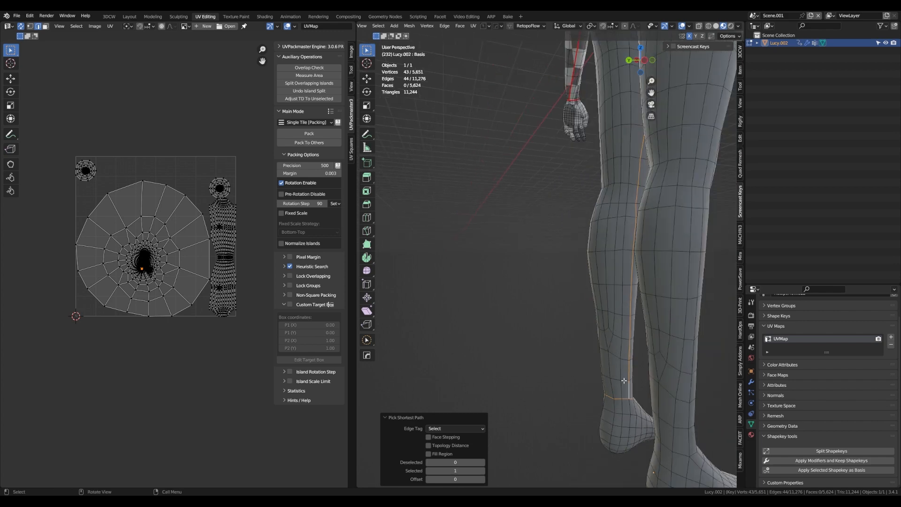
Mirror the leg edge selection across the X axis with Extend enabled and mark the edges on both legs as seams
{"action": "middle_click_drag", "start_coordinate": [624, 381], "coordinate": [603, 328]}
{"action": "key", "text": "ctrl+shift+m"}
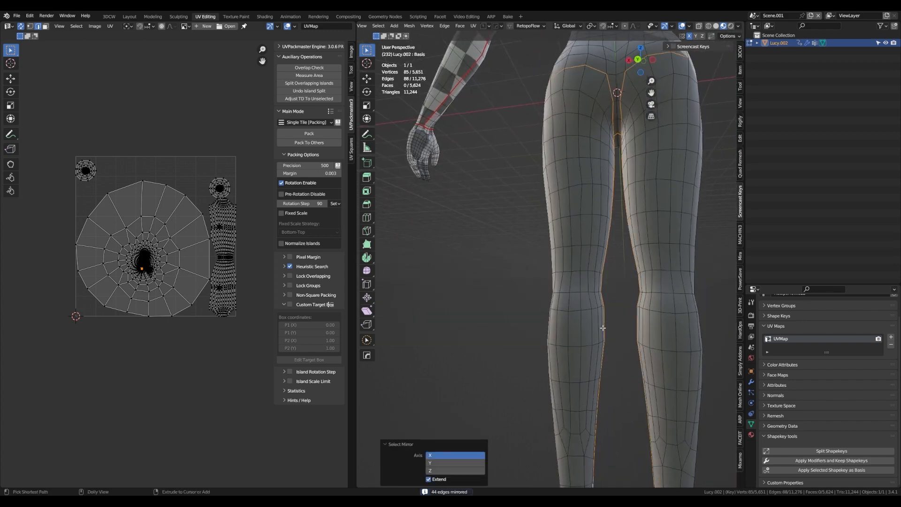
{"action": "scroll", "coordinate": [533, 174], "scroll_direction": "down", "scroll_amount": 4}
{"action": "middle_click_drag", "start_coordinate": [534, 173], "coordinate": [413, 181]}
{"action": "middle_click_drag", "start_coordinate": [634, 193], "coordinate": [589, 196]}
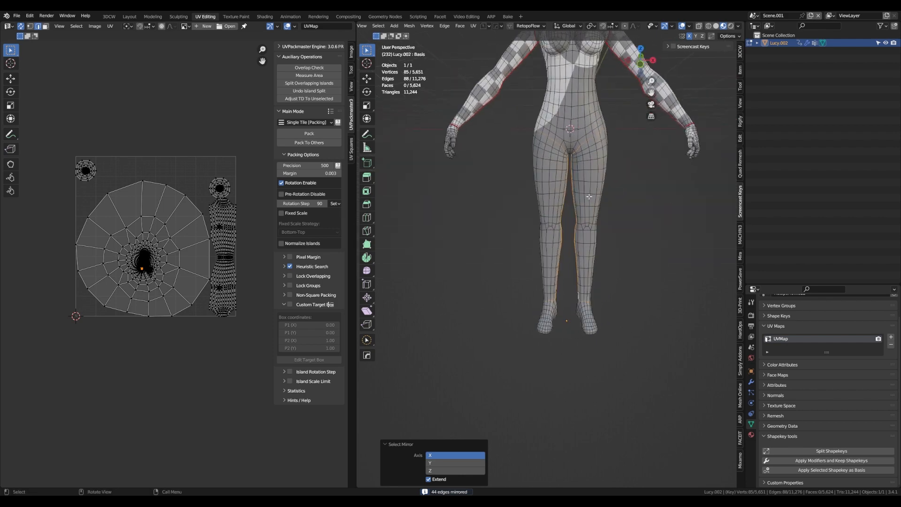
{"action": "key", "text": "ctrl+e"}
{"action": "left_click", "coordinate": [590, 197]}
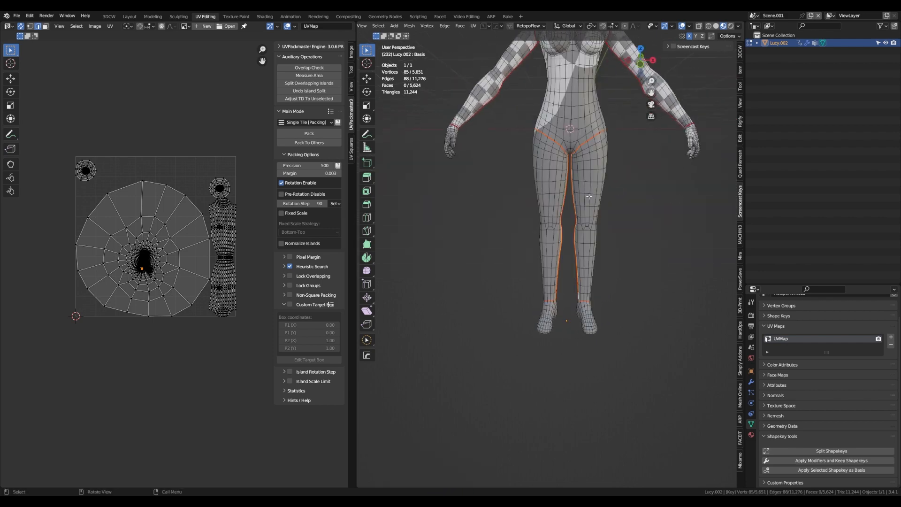
Select the whole body mesh and unwrap it again with the new leg seams, using the Angle Based method
{"action": "key", "text": "a"}
{"action": "key", "text": "u"}
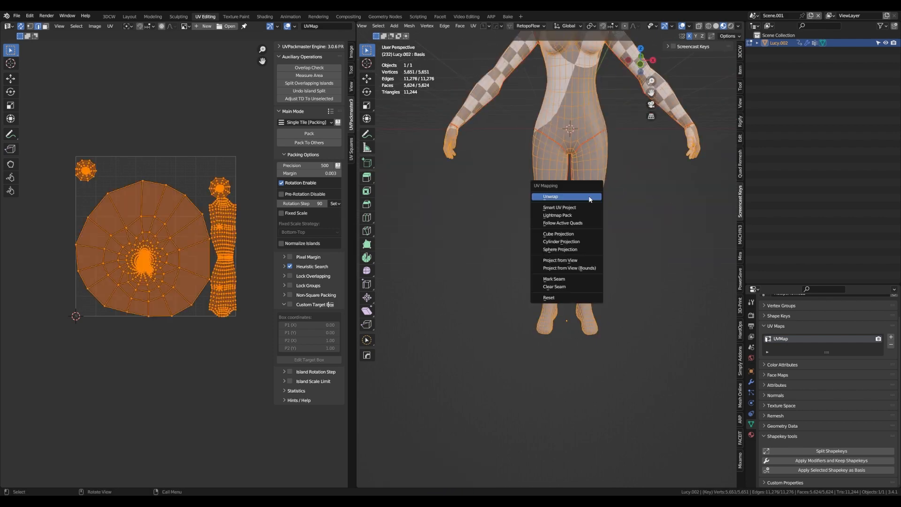
{"action": "left_click", "coordinate": [590, 197]}
{"action": "middle_click_drag", "start_coordinate": [591, 200], "coordinate": [578, 220]}
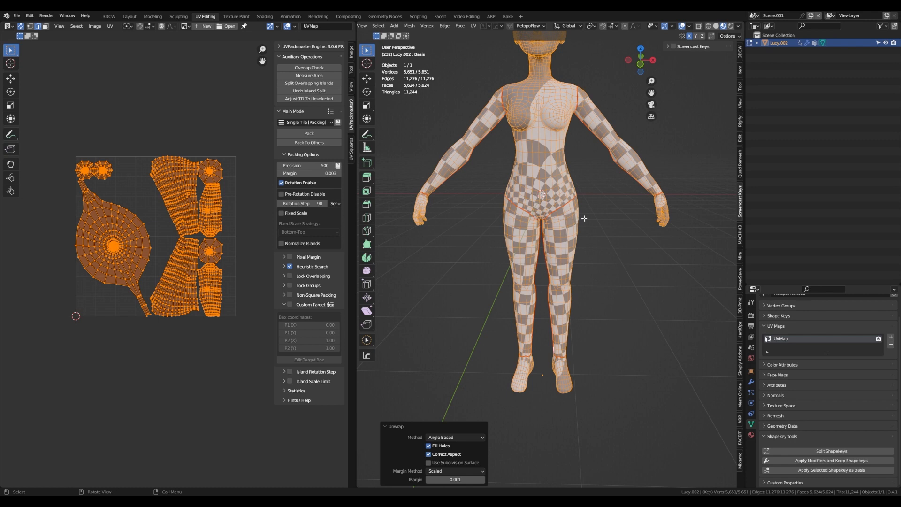
Enable Live Unwrap in the mesh editing options
{"action": "left_click", "coordinate": [731, 37]}
{"action": "left_click", "coordinate": [728, 36]}
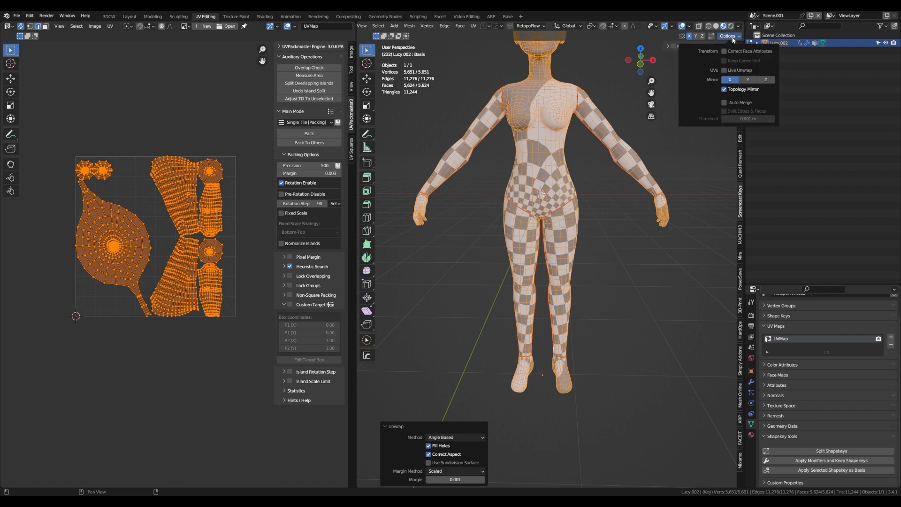
{"action": "left_click", "coordinate": [725, 70]}
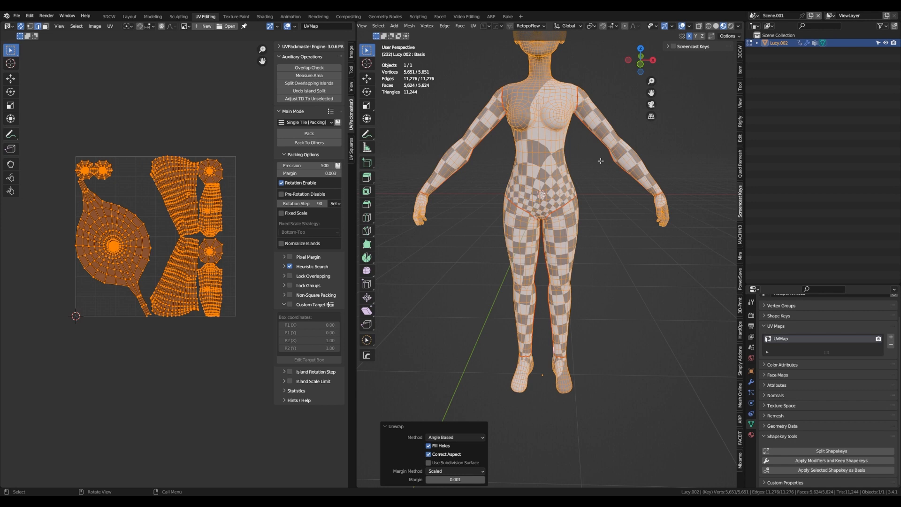
Select the lengthwise edge loop that passes through the left wrist and runs along the hand and arm
{"action": "middle_click_drag", "start_coordinate": [626, 226], "coordinate": [637, 227]}
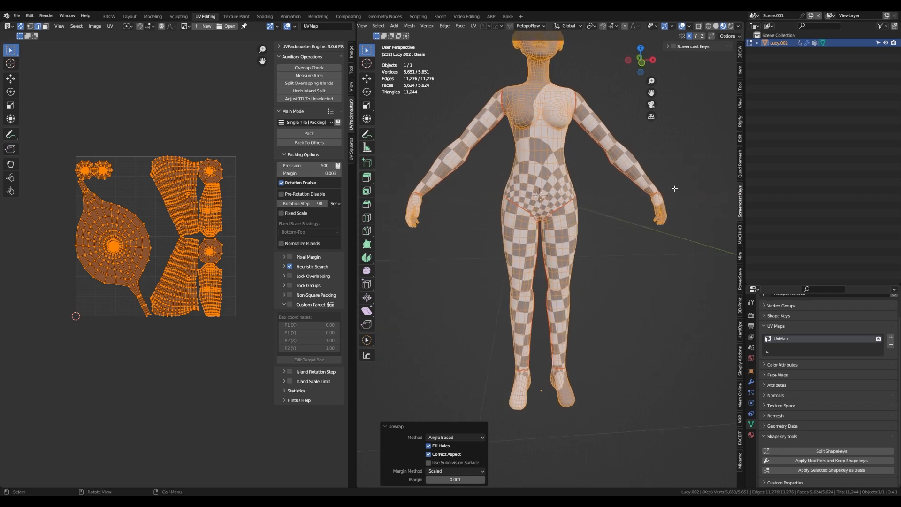
{"action": "scroll", "coordinate": [583, 193], "scroll_direction": "up", "scroll_amount": 8}
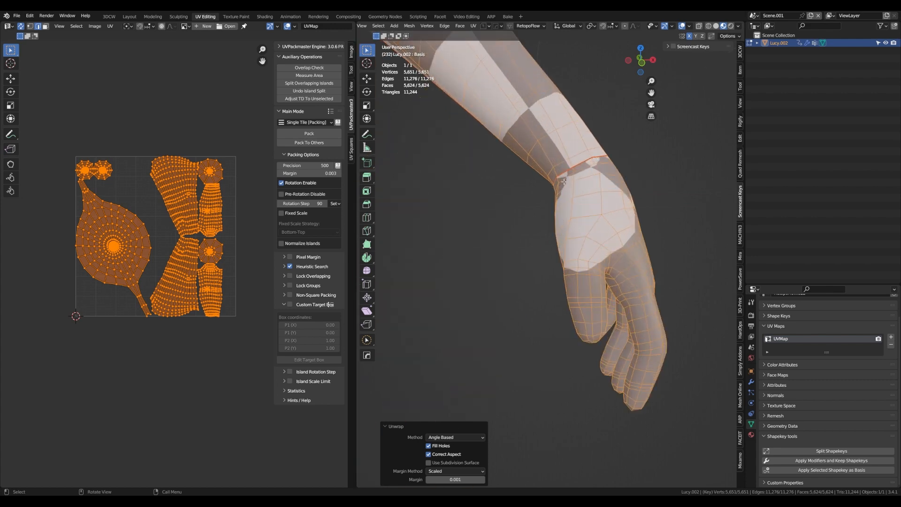
{"action": "left_click", "coordinate": [566, 179]}
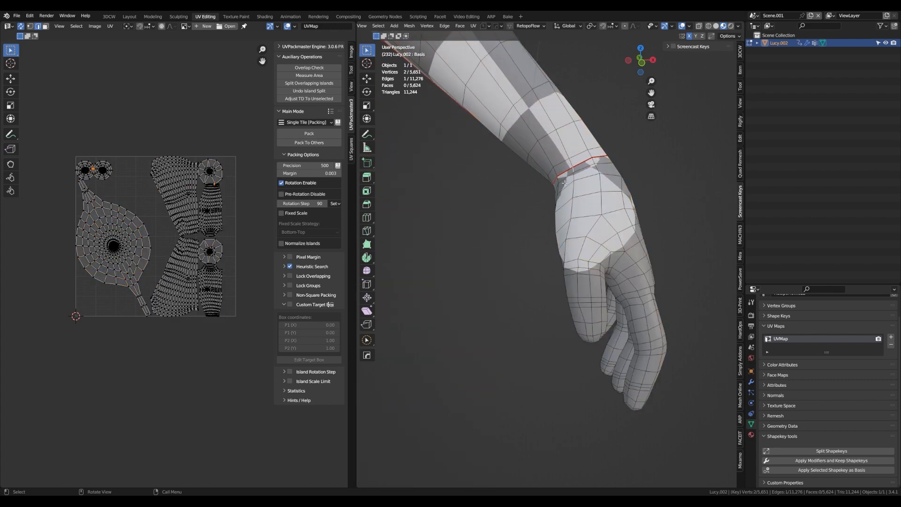
{"action": "scroll", "coordinate": [565, 183], "scroll_direction": "down", "scroll_amount": 3}
{"action": "middle_click_drag", "start_coordinate": [565, 184], "coordinate": [641, 230]}
{"action": "left_click", "coordinate": [575, 194], "text": "alt"}
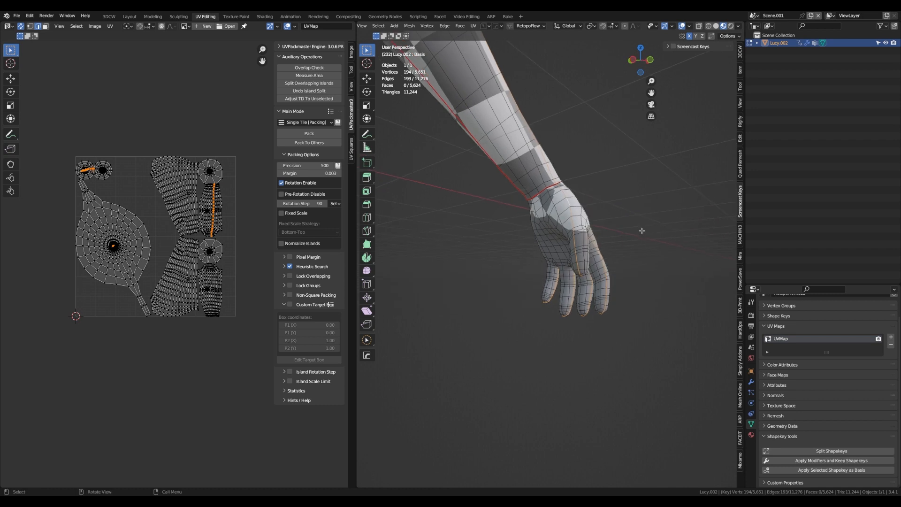
{"action": "middle_click_drag", "start_coordinate": [596, 210], "coordinate": [582, 264]}
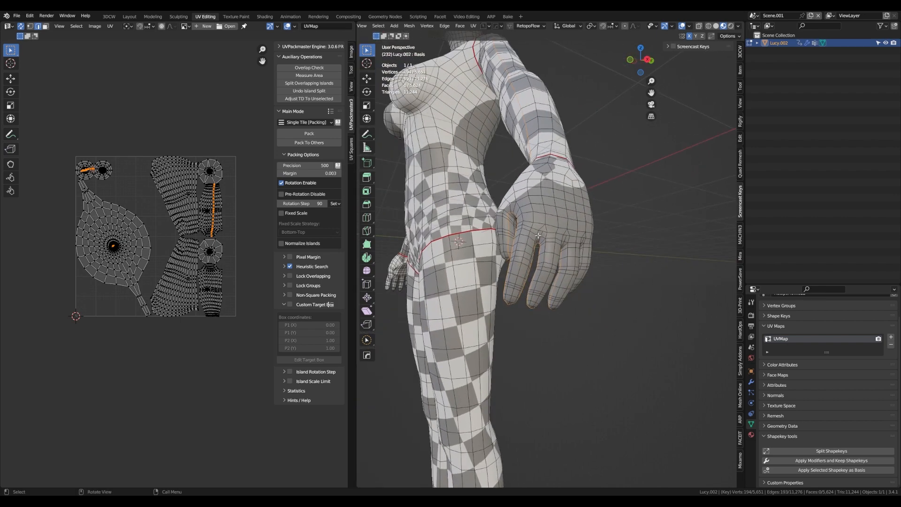
{"action": "middle_click_drag", "start_coordinate": [538, 235], "coordinate": [538, 218]}
{"action": "scroll", "coordinate": [554, 218], "scroll_direction": "down", "scroll_amount": 4}
{"action": "middle_click_drag", "start_coordinate": [471, 148], "coordinate": [563, 266], "text": "shift"}
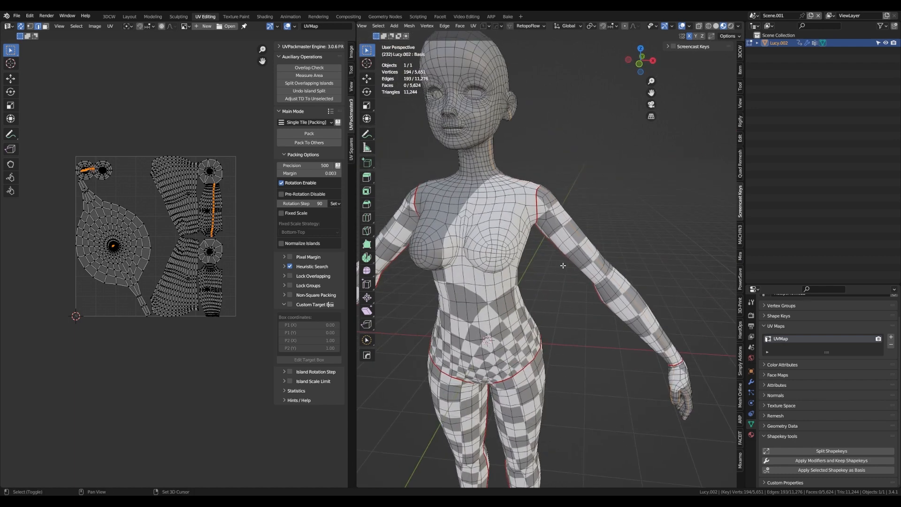
{"action": "middle_click_drag", "start_coordinate": [636, 321], "coordinate": [538, 202], "text": "shift"}
{"action": "scroll", "coordinate": [538, 201], "scroll_direction": "up", "scroll_amount": 4}
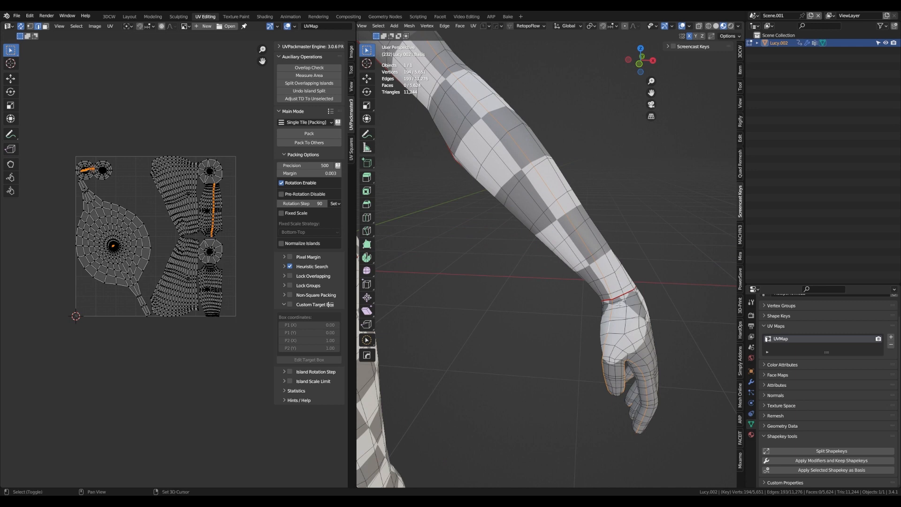
Select the edge loop along the left wrist seam and switch to vertex selection mode
{"action": "middle_click_drag", "start_coordinate": [620, 304], "coordinate": [611, 258], "text": "shift"}
{"action": "scroll", "coordinate": [571, 229], "scroll_direction": "up", "scroll_amount": 3}
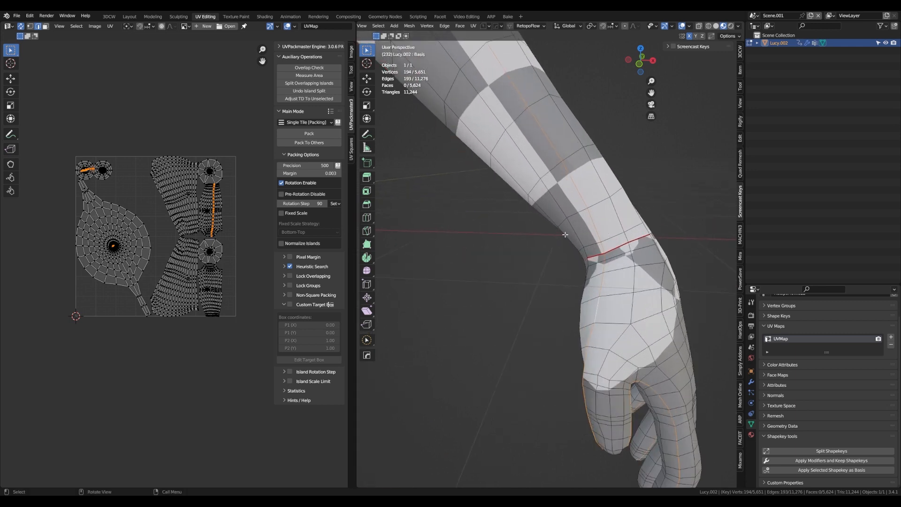
{"action": "left_click", "coordinate": [611, 249], "text": "alt"}
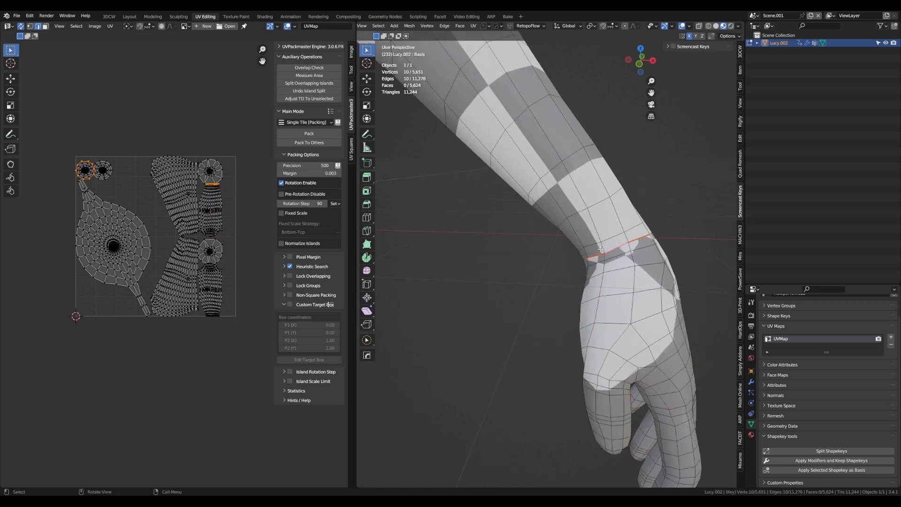
{"action": "mouse_move", "coordinate": [611, 249]}
{"action": "middle_mouse_down"}
{"action": "mouse_move", "coordinate": [603, 245]}
{"action": "mouse_move", "coordinate": [625, 247]}
{"action": "middle_mouse_up"}
{"action": "key", "text": "1"}
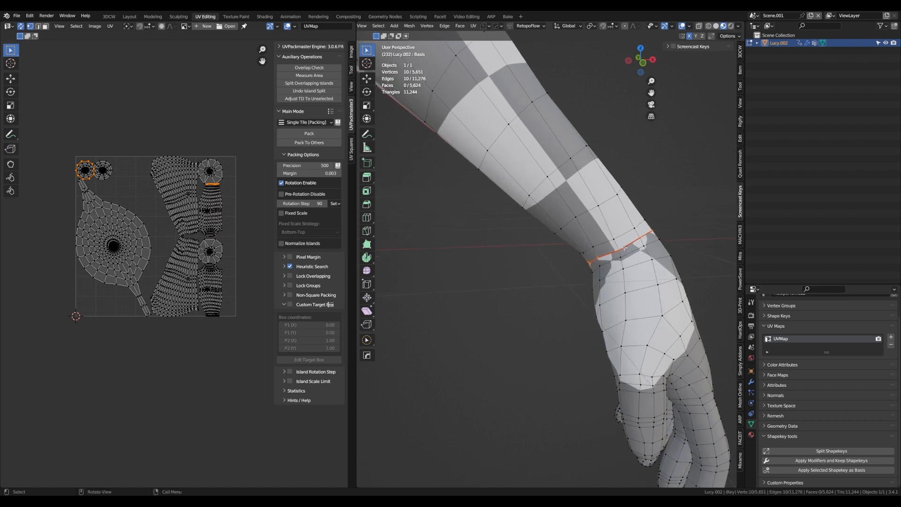
Try hiding the wrist loop in vertex and in edge selection mode, revealing it after each try
{"action": "key", "text": "h"}
{"action": "key", "text": "alt+h"}
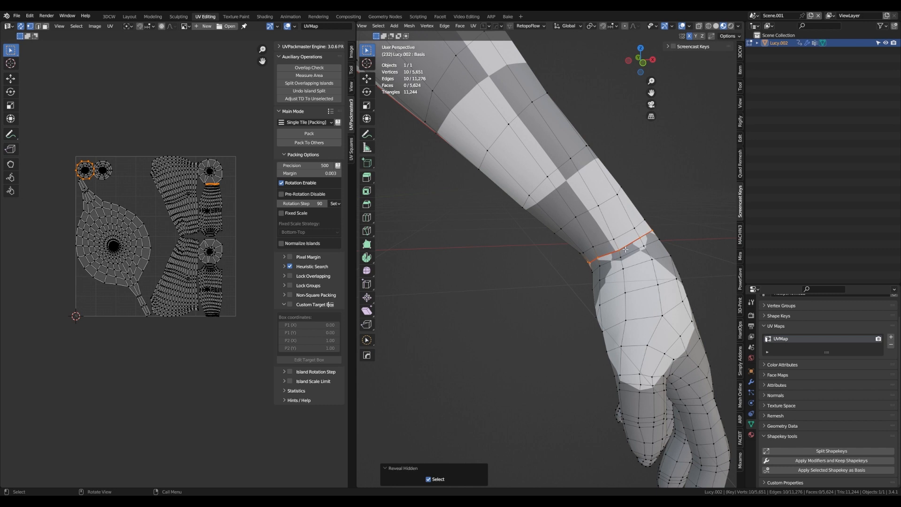
{"action": "key", "text": "h"}
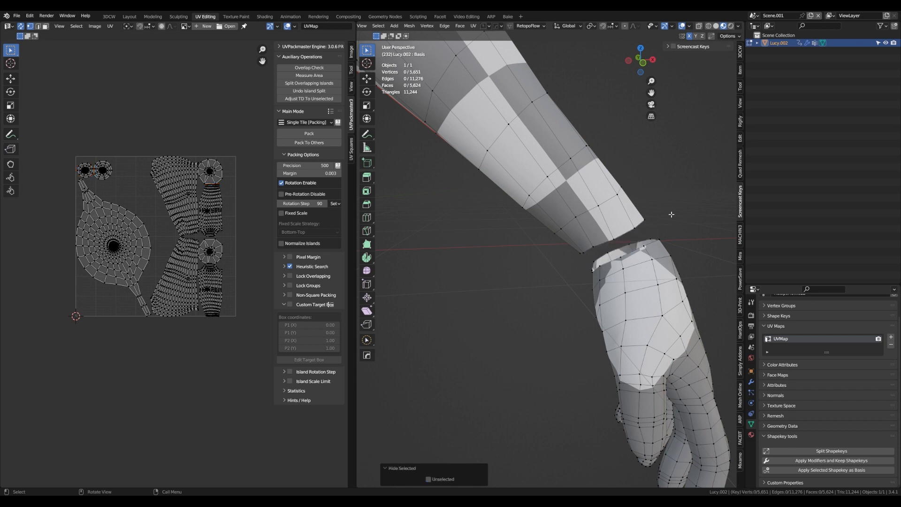
{"action": "key", "text": "alt+h"}
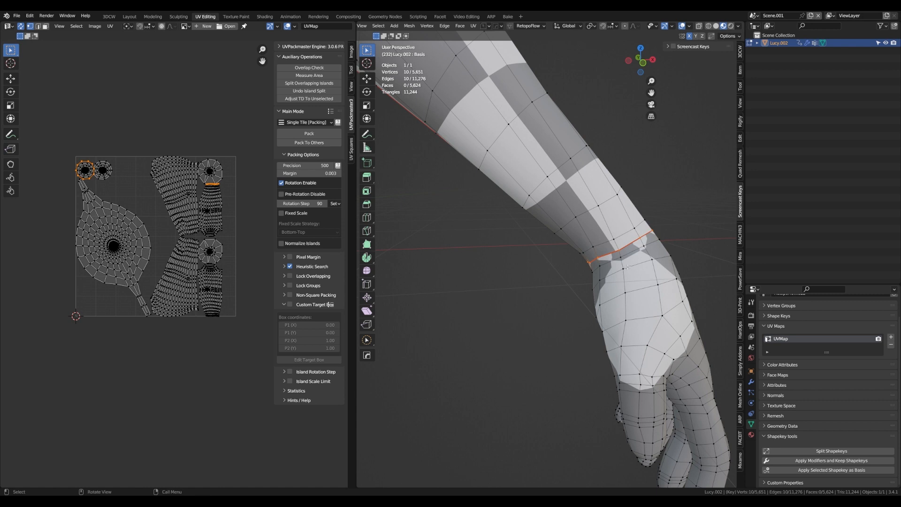
{"action": "key", "text": "2"}
{"action": "key", "text": "h"}
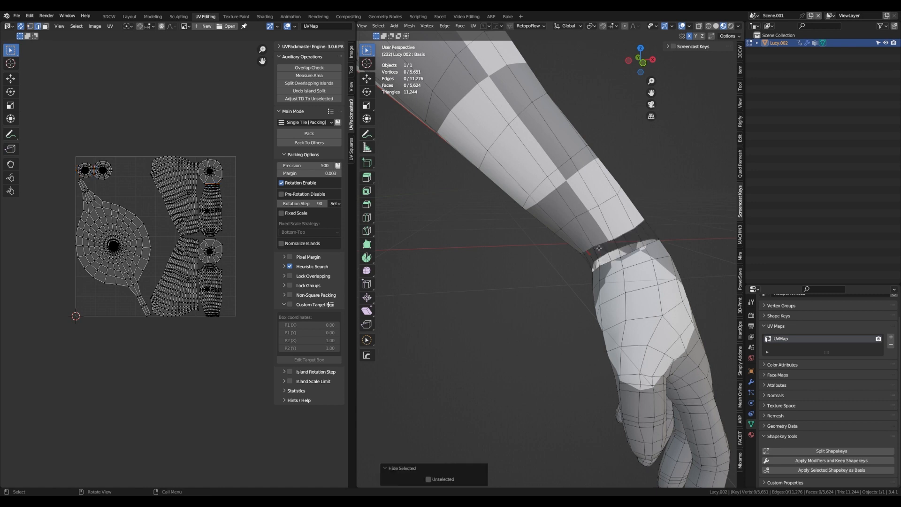
{"action": "middle_click_drag", "start_coordinate": [599, 248], "coordinate": [431, 148]}
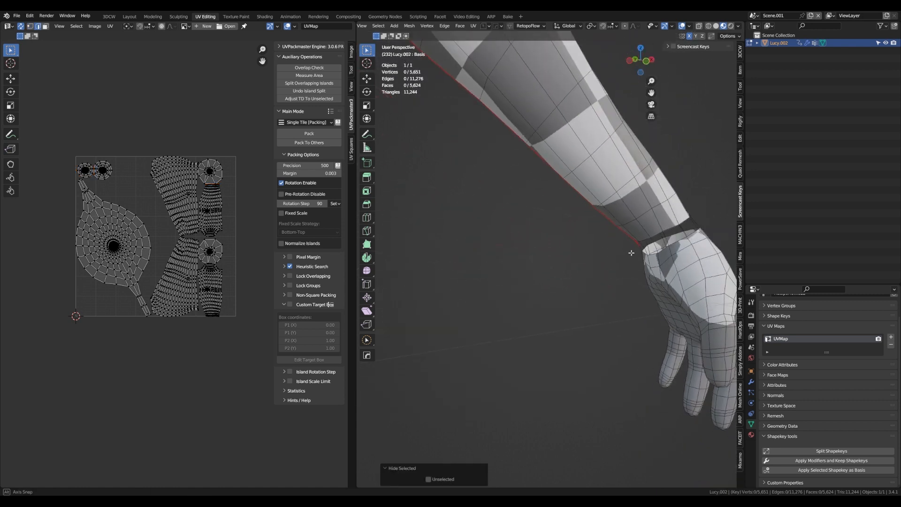
{"action": "key", "text": "alt+h"}
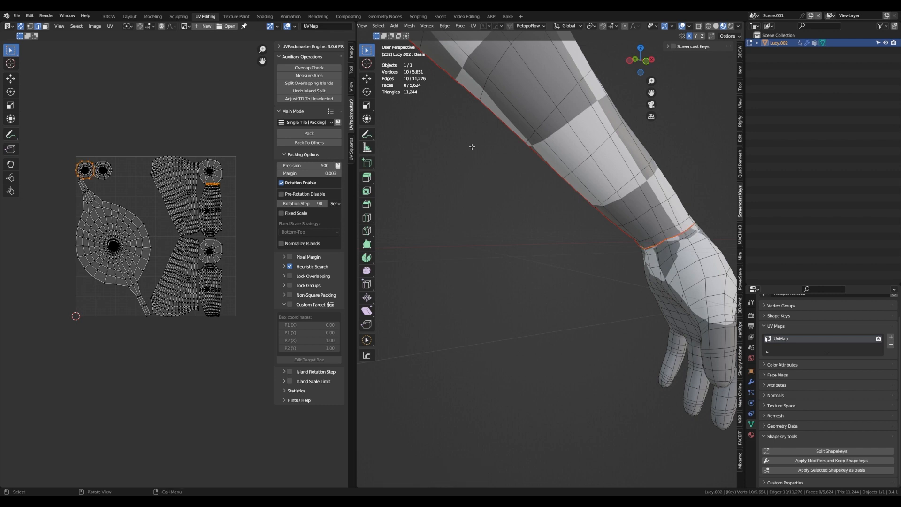
Hide the wrist loop's vertices in vertex selection mode and select the lengthwise loop running around the hand and fingers
{"action": "key", "text": "1"}
{"action": "middle_click_drag", "start_coordinate": [689, 271], "coordinate": [601, 212]}
{"action": "key", "text": "h"}
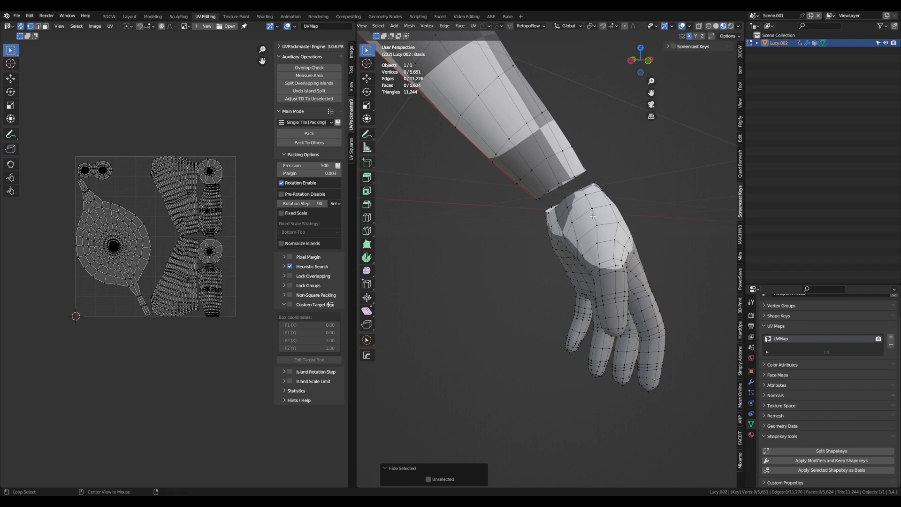
{"action": "left_click", "coordinate": [594, 216], "text": "alt"}
{"action": "middle_click_drag", "start_coordinate": [594, 216], "coordinate": [485, 251]}
{"action": "middle_click_drag", "start_coordinate": [686, 248], "coordinate": [494, 425]}
Reveal the hidden wrist geometry with the Select option disabled so only the hand loop is selected
{"action": "key", "text": "alt+h"}
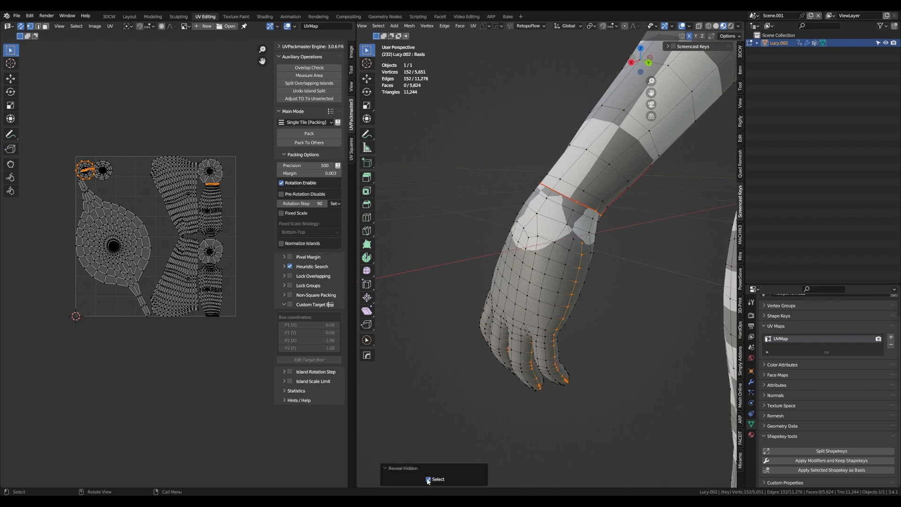
{"action": "scroll", "coordinate": [573, 202], "scroll_direction": "up", "scroll_amount": 2}
{"action": "middle_click_drag", "start_coordinate": [540, 204], "coordinate": [520, 210]}
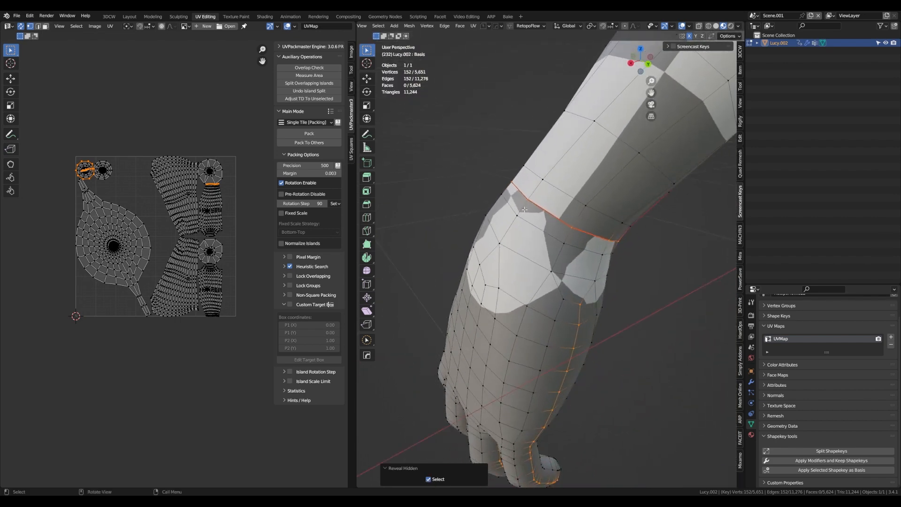
{"action": "left_click", "coordinate": [428, 479]}
{"action": "middle_click_drag", "start_coordinate": [593, 222], "coordinate": [562, 236]}
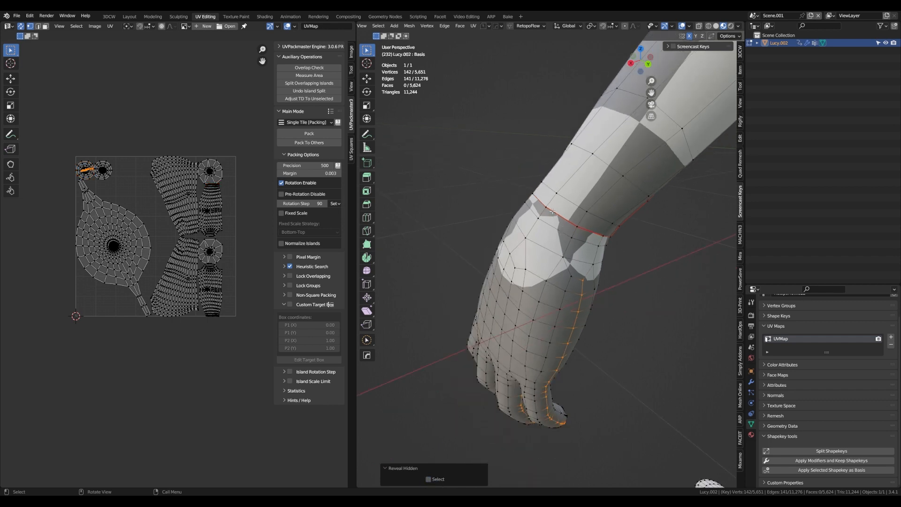
In edge selection mode, add the edges that connect the hand loop to the wrist seam on both sides
{"action": "key", "text": "2"}
{"action": "middle_click_drag", "start_coordinate": [590, 284], "coordinate": [457, 227]}
{"action": "left_click", "coordinate": [589, 230], "text": "shift"}
{"action": "left_click", "coordinate": [589, 230], "text": "shift"}
{"action": "left_click", "coordinate": [503, 216], "text": "shift"}
Mirror the hand edge selection across the X axis with Extend enabled and mark the edges on both hands as seams
{"action": "scroll", "coordinate": [457, 227], "scroll_direction": "down", "scroll_amount": 6}
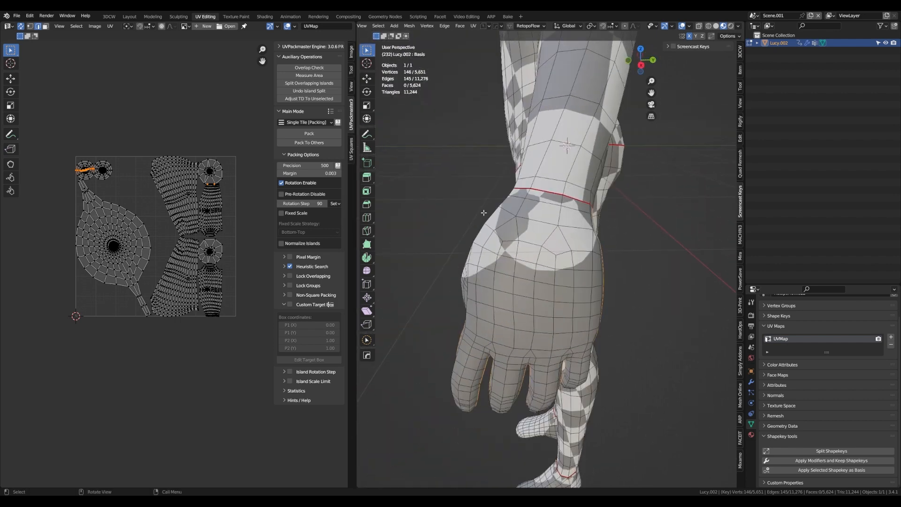
{"action": "middle_click_drag", "start_coordinate": [540, 233], "coordinate": [596, 224]}
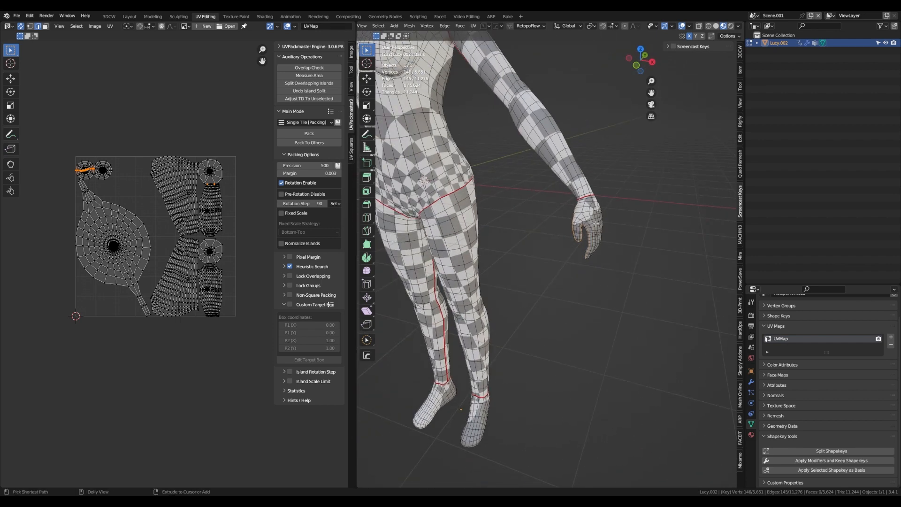
{"action": "key", "text": "ctrl+shift+m"}
{"action": "key", "text": "ctrl+e"}
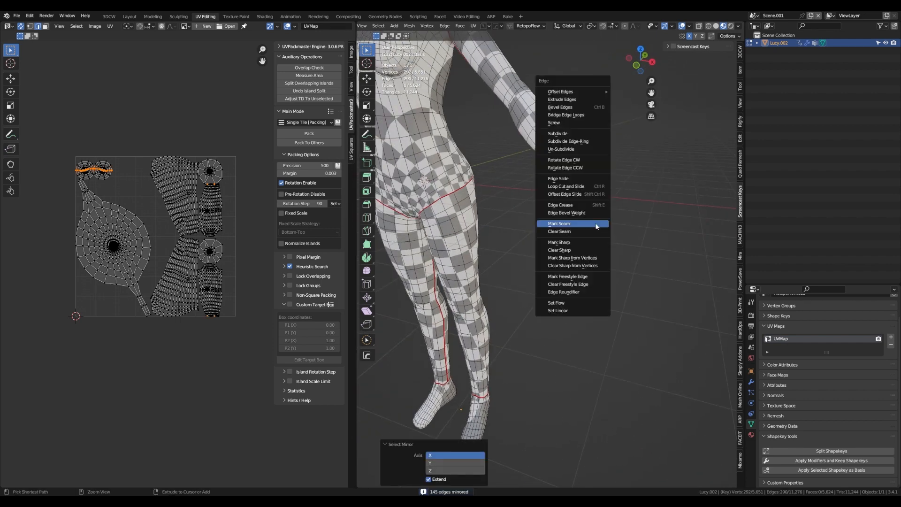
{"action": "left_click", "coordinate": [596, 224]}
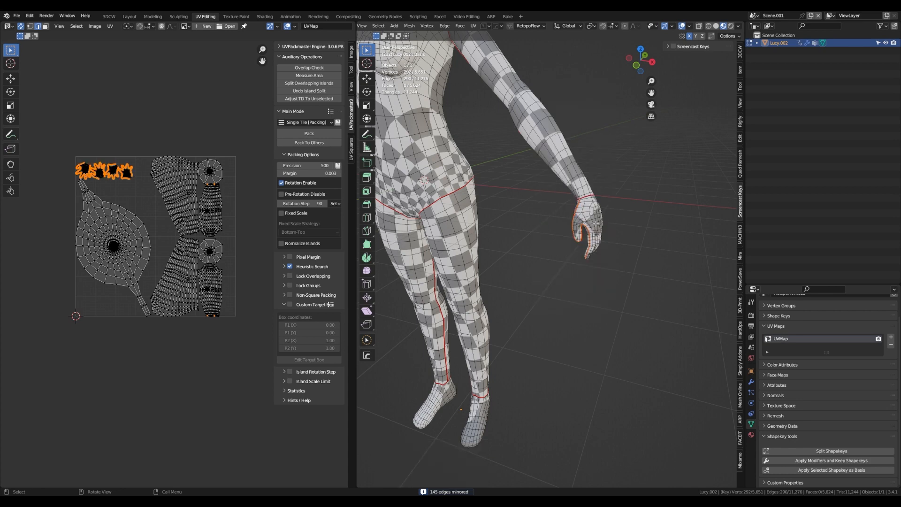
Select the edge loop running around the left foot just above the sole
{"action": "middle_click_drag", "start_coordinate": [596, 224], "coordinate": [657, 244], "text": "shift"}
{"action": "scroll", "coordinate": [392, 245], "scroll_direction": "down", "scroll_amount": 2}
{"action": "middle_click_drag", "start_coordinate": [383, 245], "coordinate": [478, 243], "text": "shift"}
{"action": "middle_click_drag", "start_coordinate": [505, 237], "coordinate": [562, 323]}
{"action": "scroll", "coordinate": [567, 298], "scroll_direction": "up", "scroll_amount": 4}
{"action": "left_click", "coordinate": [562, 323], "text": "alt"}
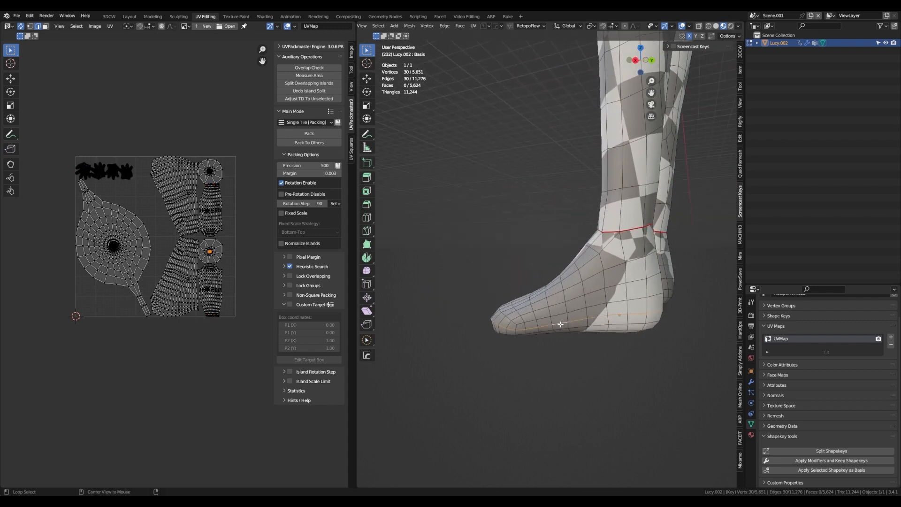
Add the shortest edge path down the back of the heel from the ankle seam to the sole loop
{"action": "middle_click_drag", "start_coordinate": [663, 328], "coordinate": [586, 312]}
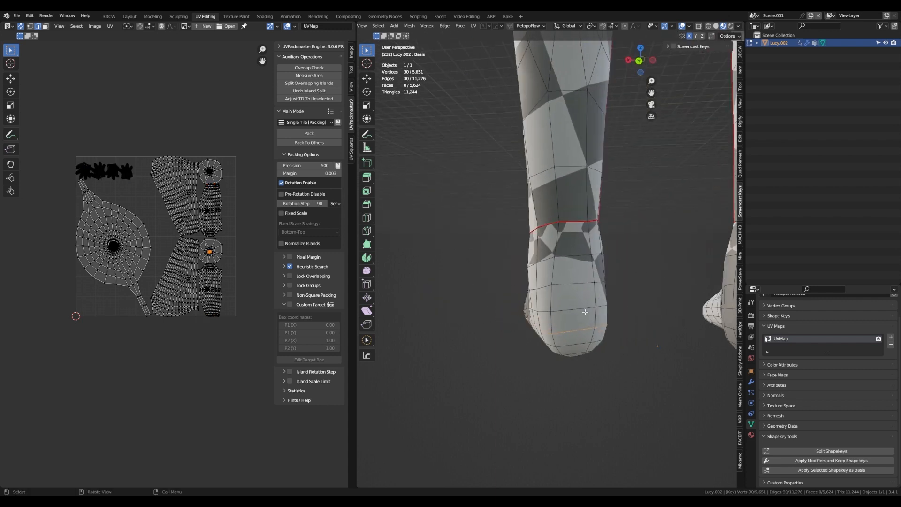
{"action": "left_click", "coordinate": [590, 242], "text": "shift"}
{"action": "middle_click_drag", "start_coordinate": [577, 331], "coordinate": [555, 338]}
{"action": "left_click", "coordinate": [604, 317], "text": "alt"}
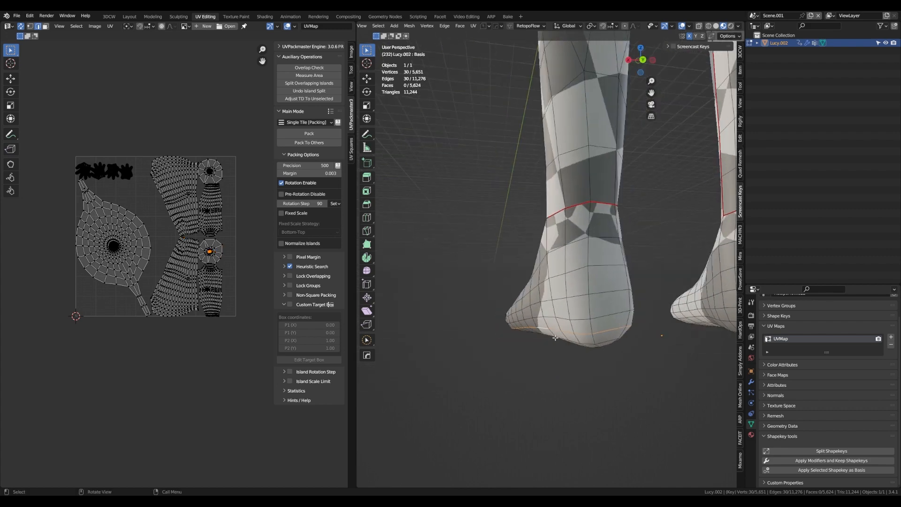
{"action": "middle_click_drag", "start_coordinate": [587, 257], "coordinate": [584, 266]}
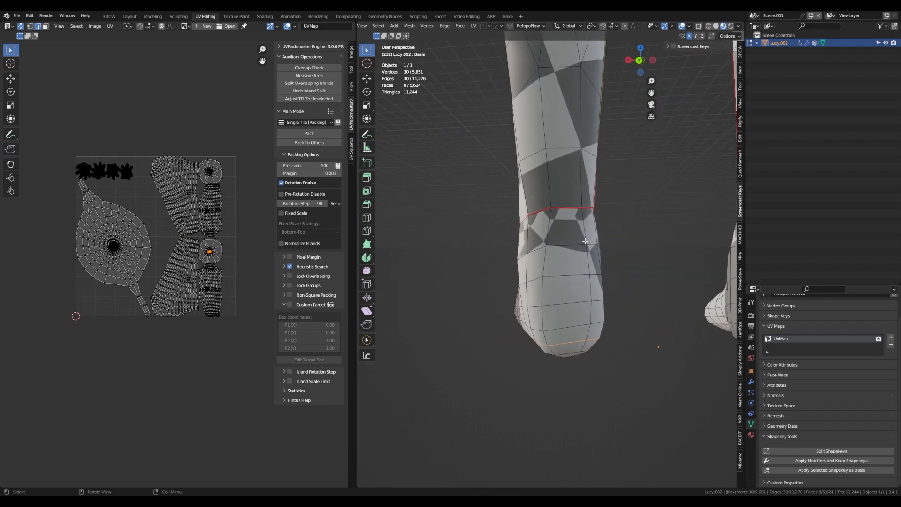
{"action": "left_click", "coordinate": [578, 333], "text": "ctrl"}
Mirror the foot edge selection across the X axis with Extend enabled and mark the edges on both feet as seams
{"action": "scroll", "coordinate": [578, 333], "scroll_direction": "down", "scroll_amount": 4}
{"action": "mouse_move", "coordinate": [579, 333]}
{"action": "middle_mouse_down"}
{"action": "mouse_move", "coordinate": [608, 351]}
{"action": "mouse_move", "coordinate": [615, 344]}
{"action": "mouse_move", "coordinate": [576, 337]}
{"action": "middle_mouse_up"}
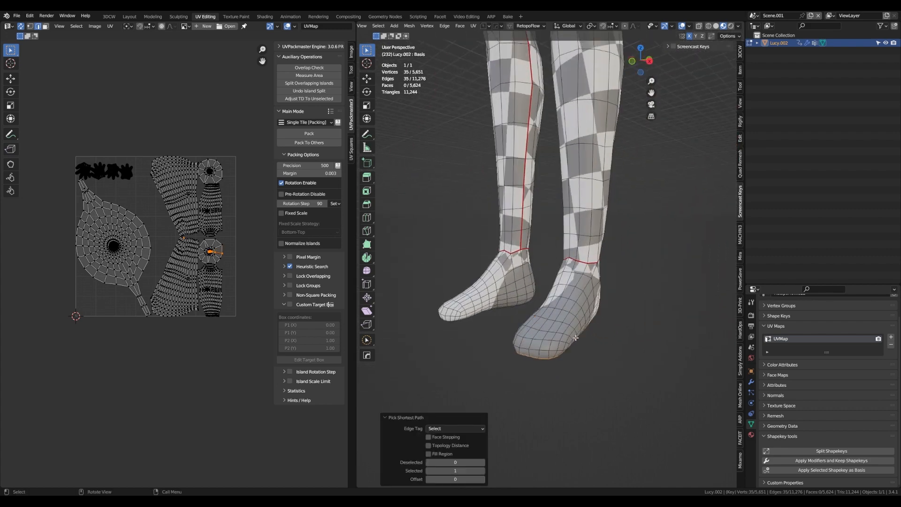
{"action": "key", "text": "ctrl+shift+m"}
{"action": "key", "text": "ctrl+e"}
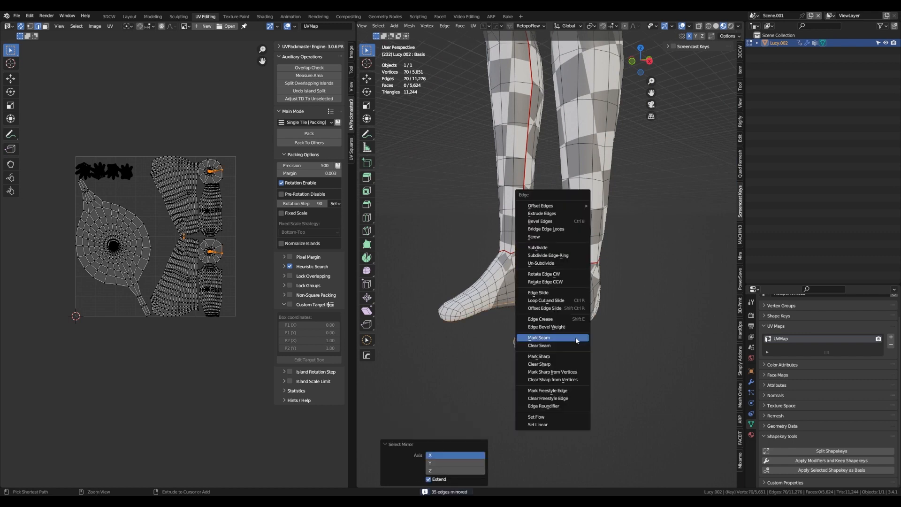
{"action": "left_click", "coordinate": [576, 339]}
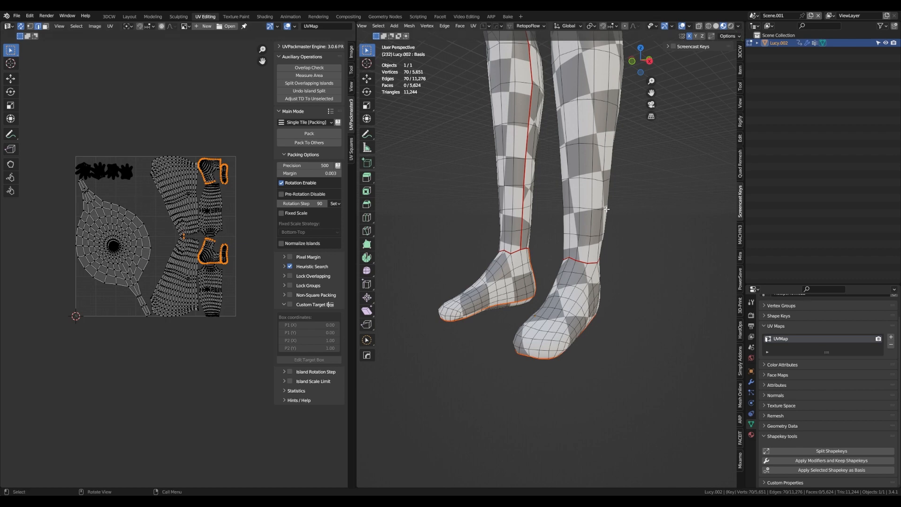
Select the horizontal edge loop around the base of the neck
{"action": "scroll", "coordinate": [606, 208], "scroll_direction": "down", "scroll_amount": 5}
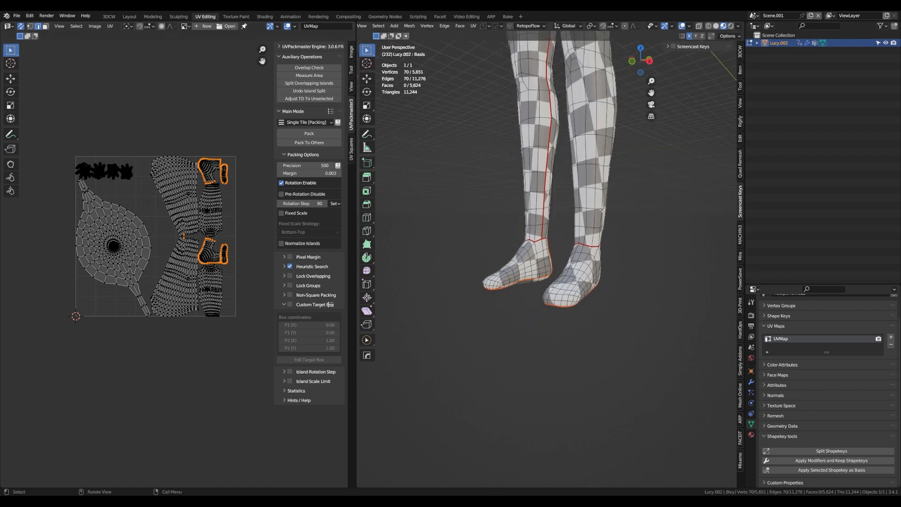
{"action": "middle_click_drag", "start_coordinate": [604, 209], "coordinate": [580, 317], "text": "shift"}
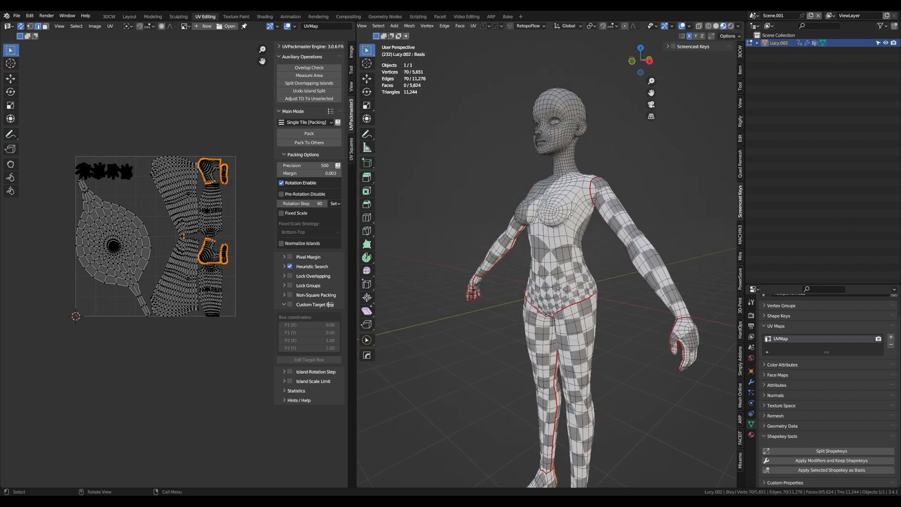
{"action": "middle_click_drag", "start_coordinate": [570, 214], "coordinate": [568, 192]}
{"action": "scroll", "coordinate": [520, 258], "scroll_direction": "up", "scroll_amount": 5}
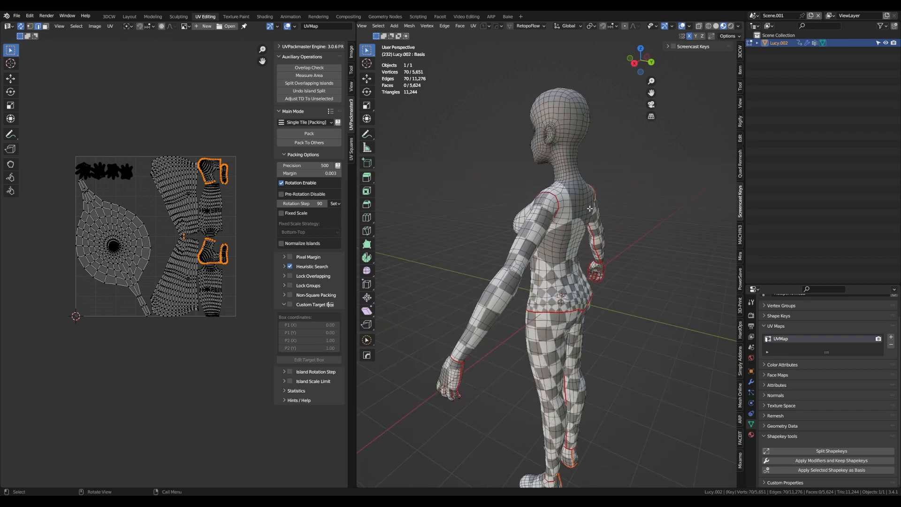
{"action": "middle_click_drag", "start_coordinate": [520, 259], "coordinate": [620, 235]}
{"action": "scroll", "coordinate": [538, 167], "scroll_direction": "up", "scroll_amount": 3}
{"action": "scroll", "coordinate": [539, 167], "scroll_direction": "up", "scroll_amount": 3}
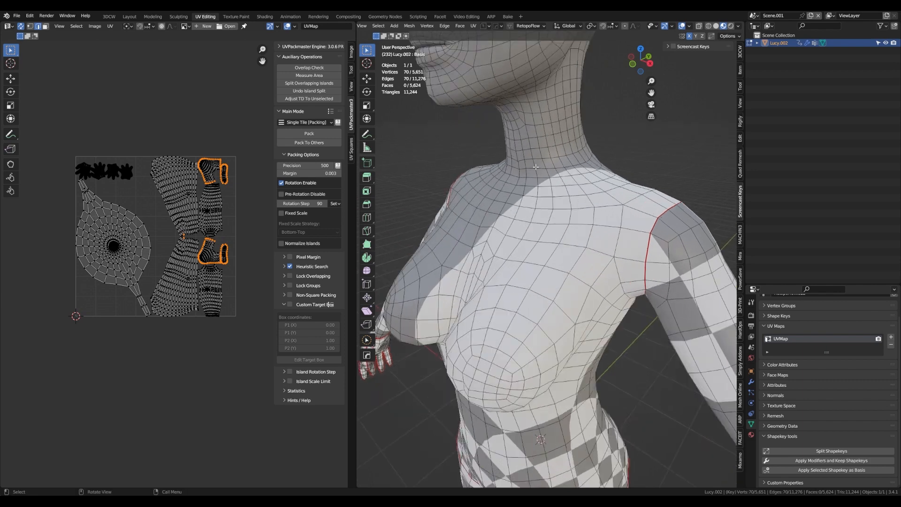
{"action": "left_click", "coordinate": [542, 169], "text": "alt"}
{"action": "middle_click_drag", "start_coordinate": [542, 169], "coordinate": [572, 164]}
{"action": "scroll", "coordinate": [596, 225], "scroll_direction": "down", "scroll_amount": 5}
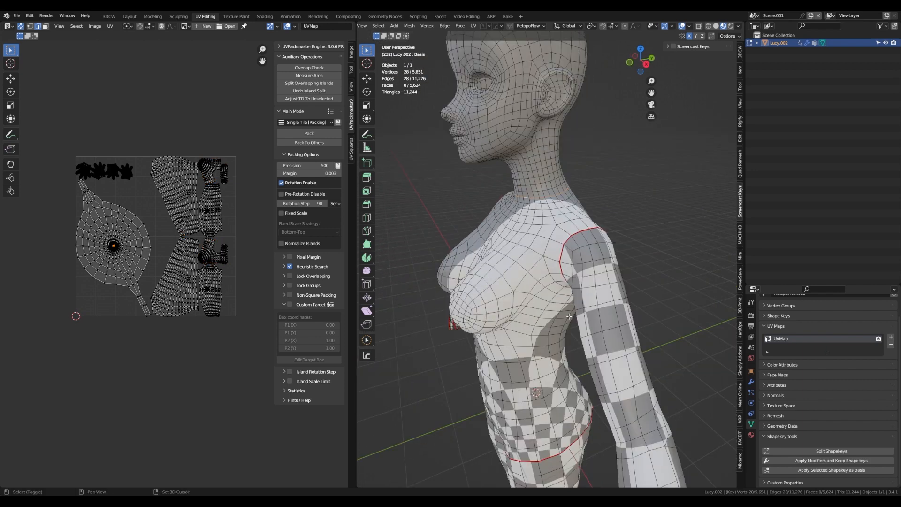
Add the shortest edge path down the left side of the torso, from the armpit to the hip seam
{"action": "scroll", "coordinate": [559, 197], "scroll_direction": "up", "scroll_amount": 2}
{"action": "middle_click_drag", "start_coordinate": [547, 288], "coordinate": [583, 129], "text": "shift"}
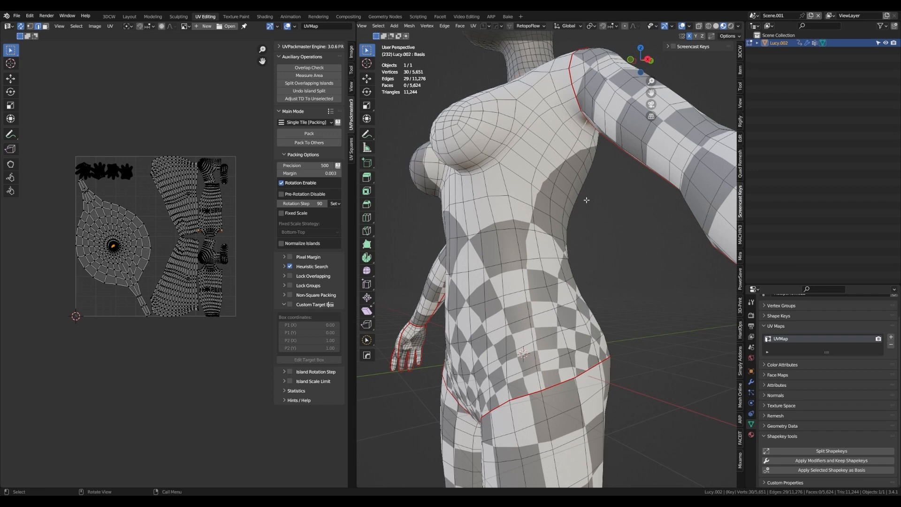
{"action": "middle_click_drag", "start_coordinate": [618, 295], "coordinate": [601, 292]}
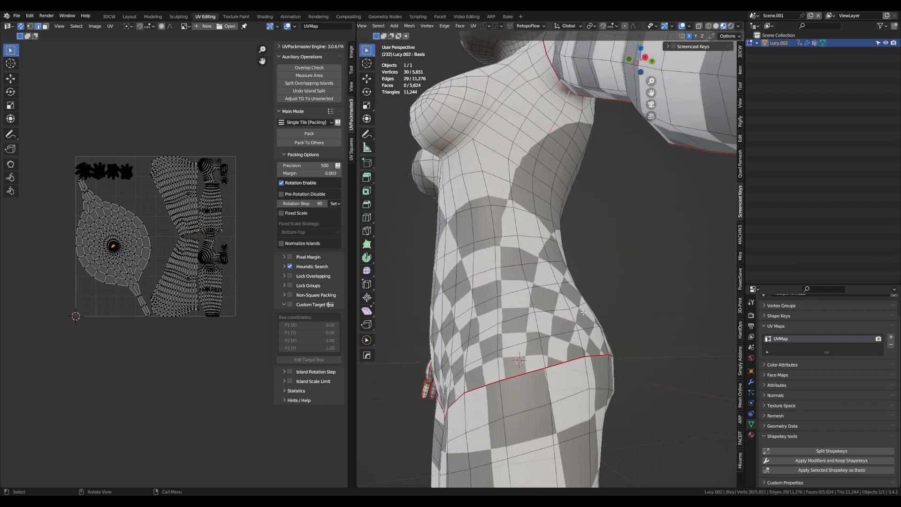
{"action": "left_click", "coordinate": [583, 353], "text": "ctrl"}
{"action": "middle_click_drag", "start_coordinate": [583, 353], "coordinate": [530, 263]}
{"action": "scroll", "coordinate": [524, 230], "scroll_direction": "down", "scroll_amount": 5}
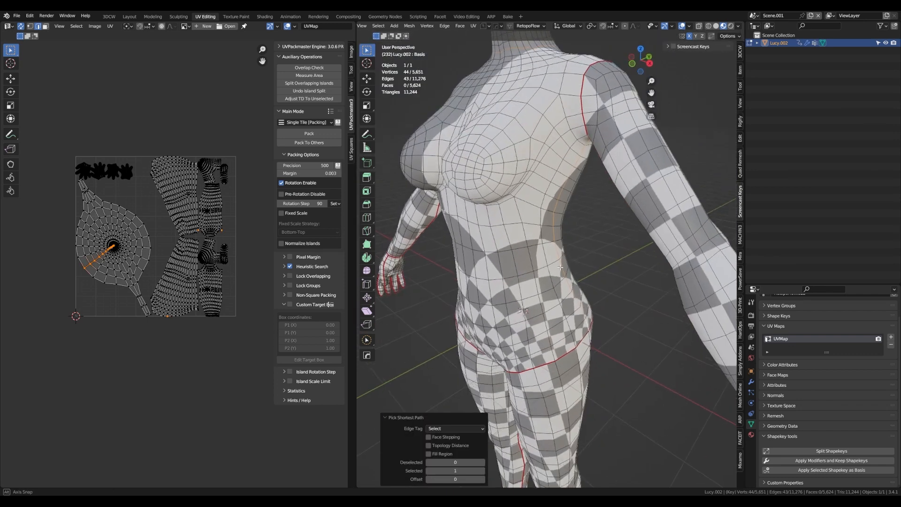
Add the edge path across the top of the left shoulder, from the arm seam to the neck loop
{"action": "middle_click_drag", "start_coordinate": [540, 188], "coordinate": [545, 240], "text": "shift"}
{"action": "middle_click_drag", "start_coordinate": [564, 153], "coordinate": [591, 200]}
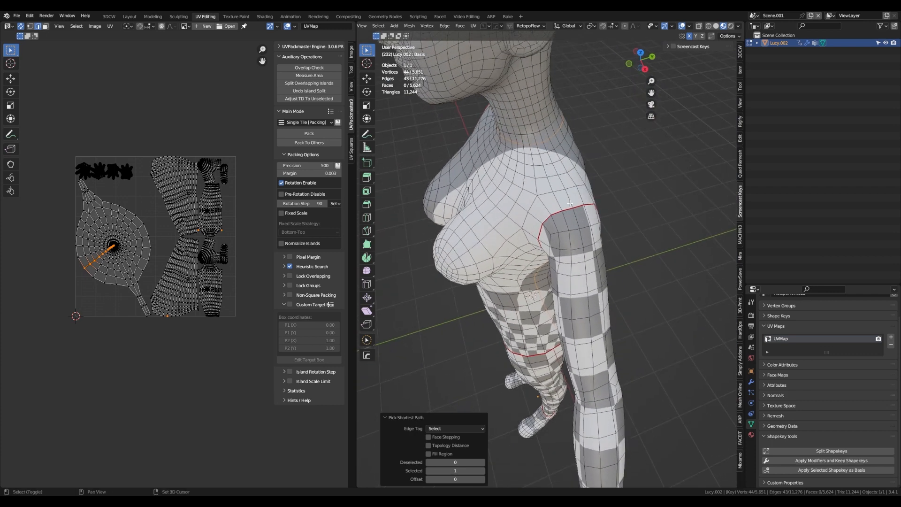
{"action": "left_click", "coordinate": [570, 197], "text": "shift"}
{"action": "left_click", "coordinate": [547, 147], "text": "ctrl"}
Add the edge path from the front of the left arm seam to the breast, plus the edge loop around the left breast
{"action": "middle_click_drag", "start_coordinate": [546, 147], "coordinate": [541, 245]}
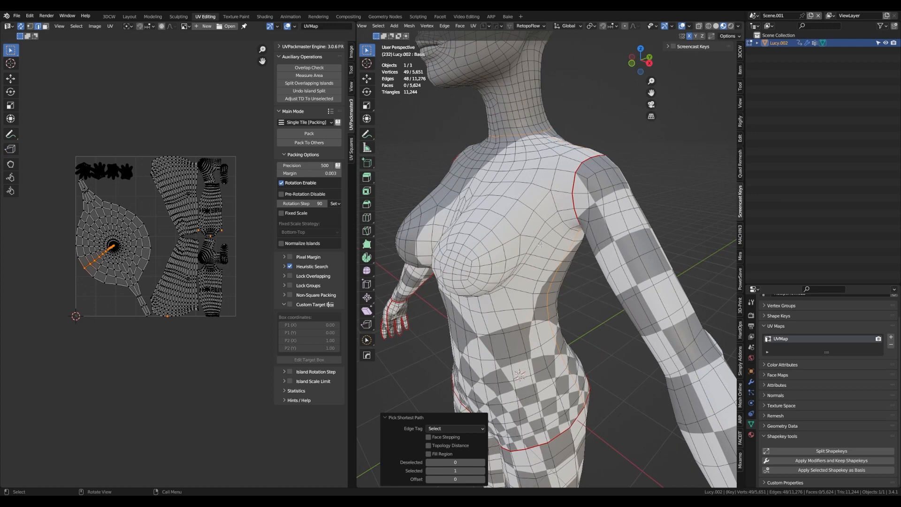
{"action": "left_click", "coordinate": [564, 192], "text": "shift"}
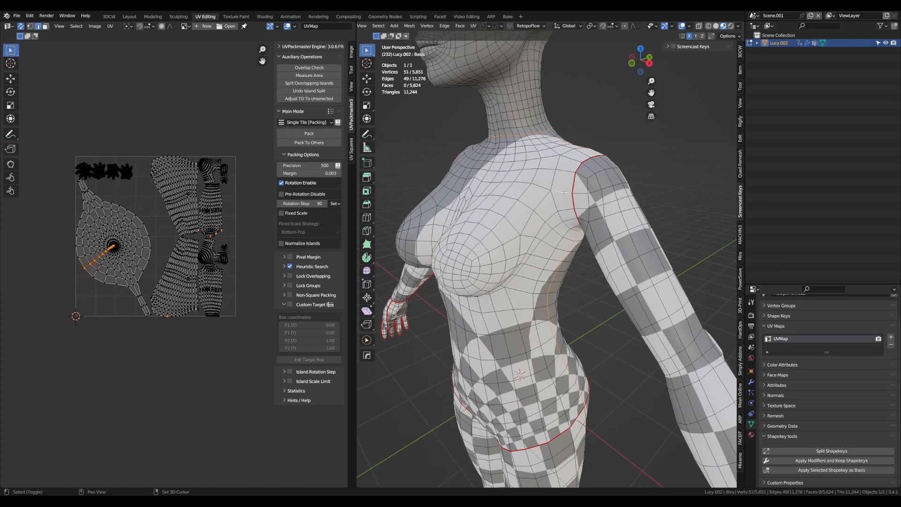
{"action": "left_click", "coordinate": [524, 229], "text": "ctrl"}
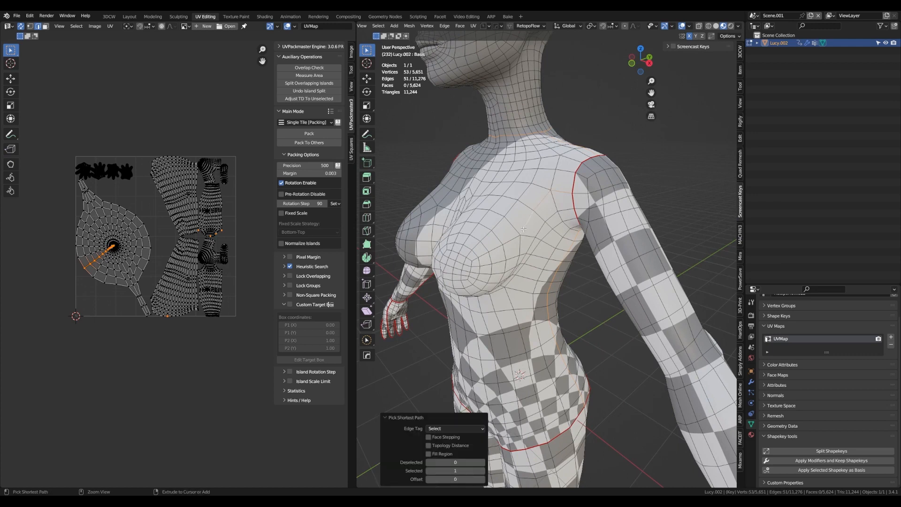
{"action": "middle_click_drag", "start_coordinate": [524, 229], "coordinate": [595, 252]}
{"action": "scroll", "coordinate": [525, 240], "scroll_direction": "up", "scroll_amount": 2}
{"action": "left_click", "coordinate": [530, 236], "text": "alt+shift"}
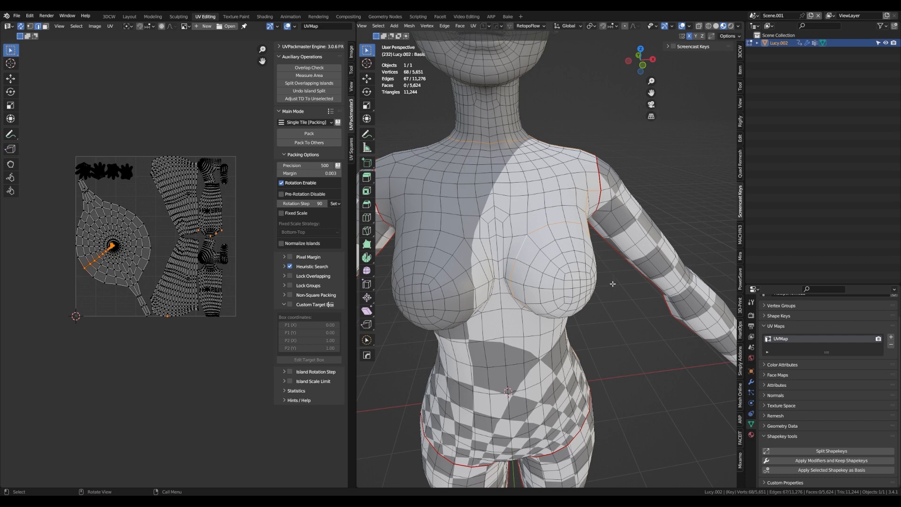
Mirror the torso edge selection across the X axis with Extend enabled and mark the selected edges as seams
{"action": "scroll", "coordinate": [614, 282], "scroll_direction": "down", "scroll_amount": 4}
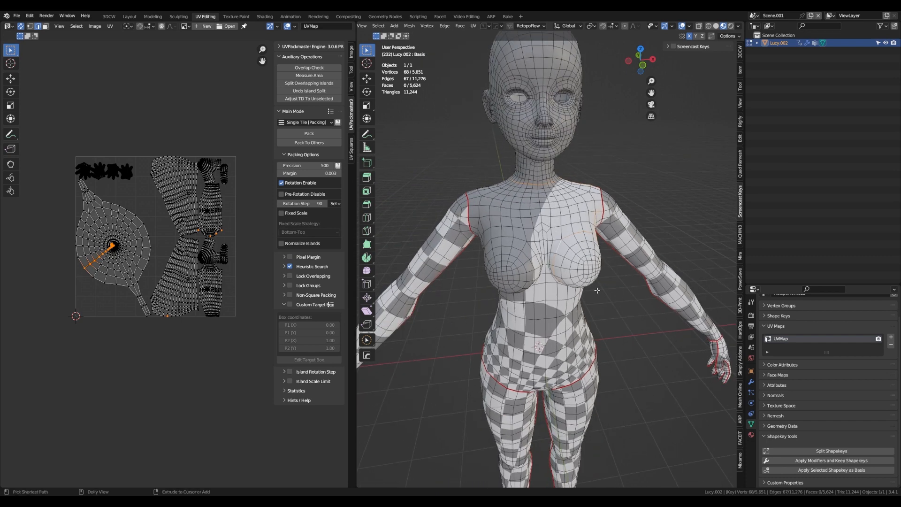
{"action": "key", "text": "shift+ctrl+m"}
{"action": "key", "text": "ctrl+e"}
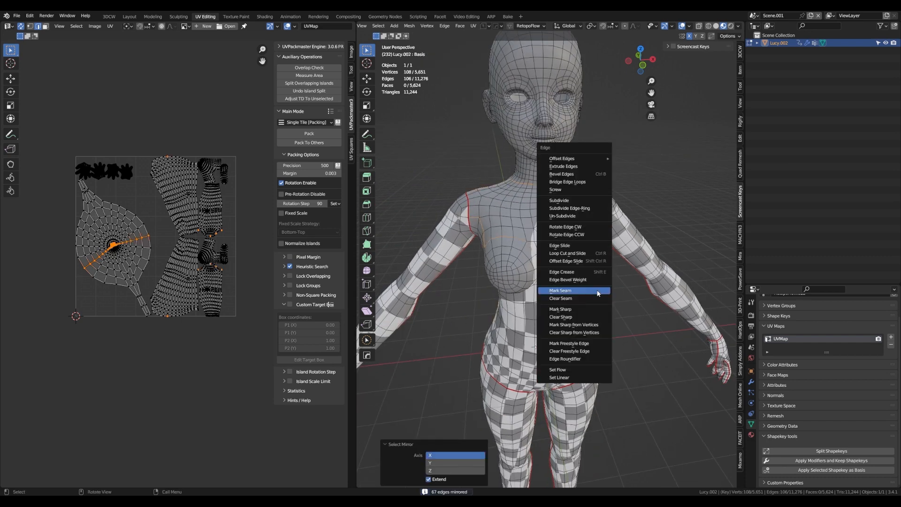
{"action": "left_click", "coordinate": [598, 290]}
{"action": "middle_click_drag", "start_coordinate": [599, 293], "coordinate": [577, 337]}
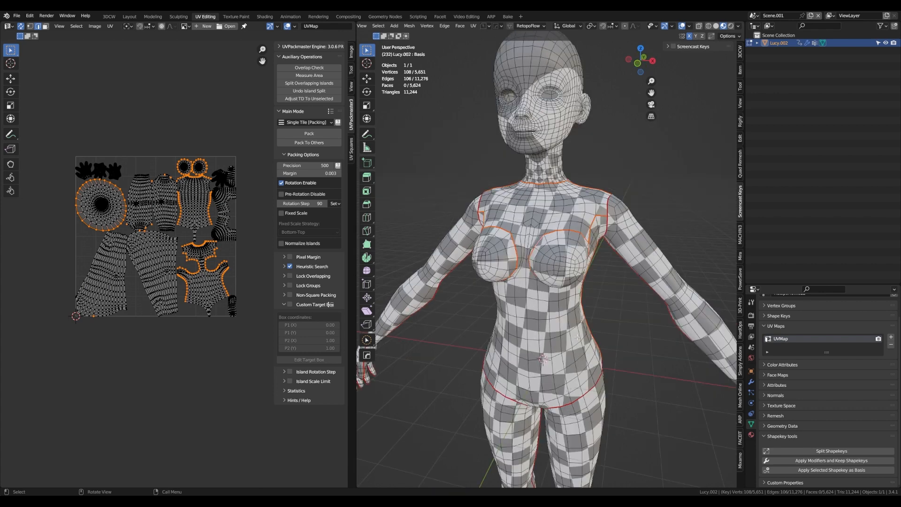
{"action": "middle_click_drag", "start_coordinate": [577, 337], "coordinate": [477, 279]}
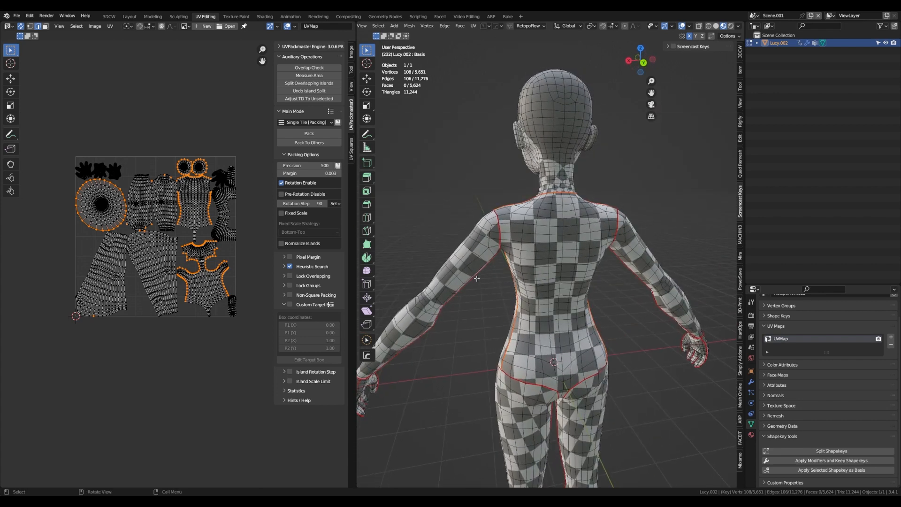
Select the edge loop around the top of the neck, just beneath the jaw and the back of the skull
{"action": "middle_click_drag", "start_coordinate": [482, 204], "coordinate": [549, 165]}
{"action": "scroll", "coordinate": [575, 174], "scroll_direction": "up", "scroll_amount": 4}
{"action": "scroll", "coordinate": [549, 165], "scroll_direction": "up", "scroll_amount": 3}
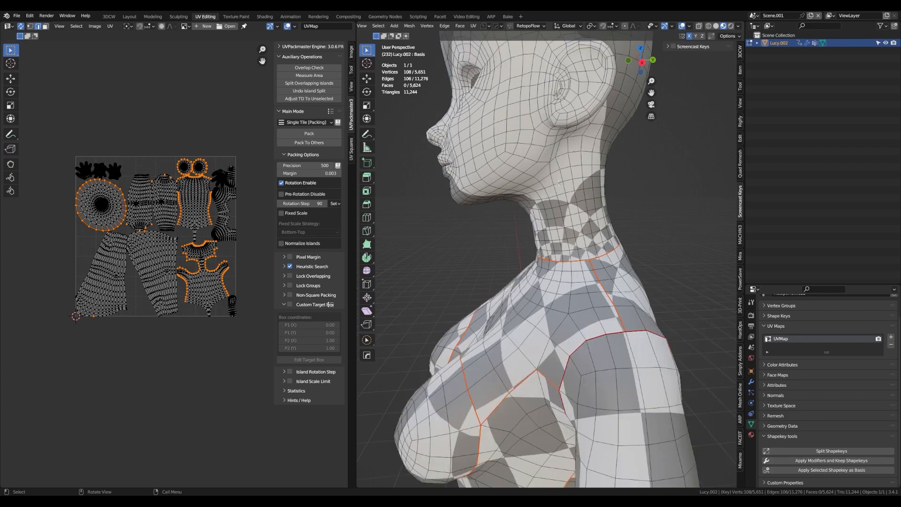
{"action": "left_click", "coordinate": [553, 168]}
{"action": "left_click", "coordinate": [554, 168], "text": "alt"}
{"action": "middle_click_drag", "start_coordinate": [554, 169], "coordinate": [603, 199]}
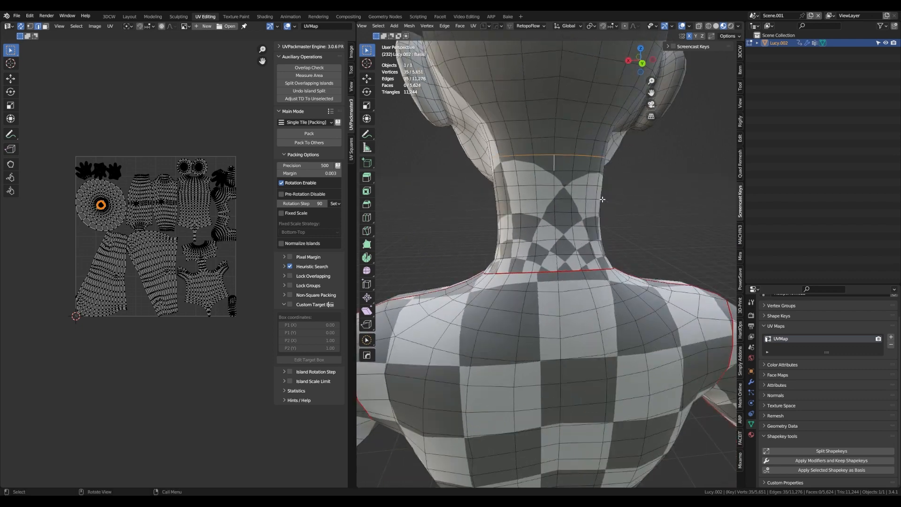
Add the centre edge path down the back of the neck to the base seam and mark the selection as seams
{"action": "left_click", "coordinate": [558, 266], "text": "ctrl"}
{"action": "key", "text": "ctrl+e"}
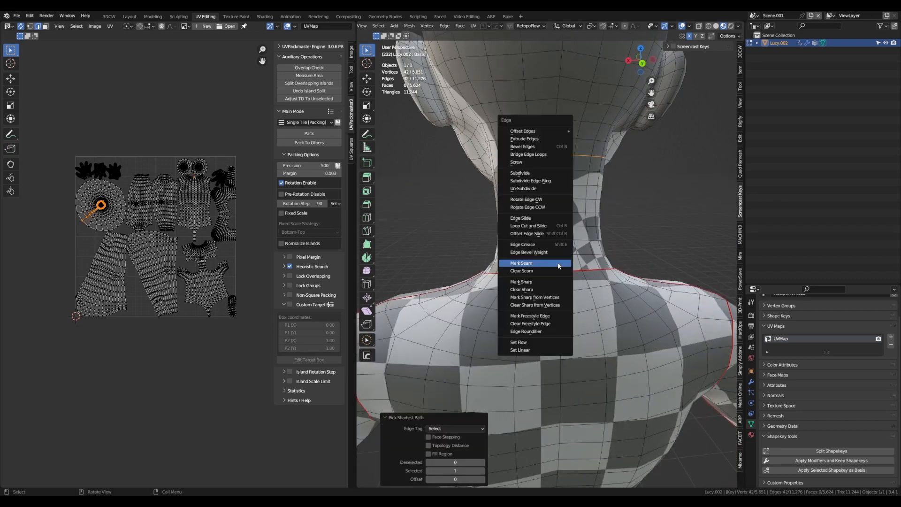
{"action": "left_click", "coordinate": [559, 263]}
{"action": "middle_click_drag", "start_coordinate": [558, 264], "coordinate": [636, 245]}
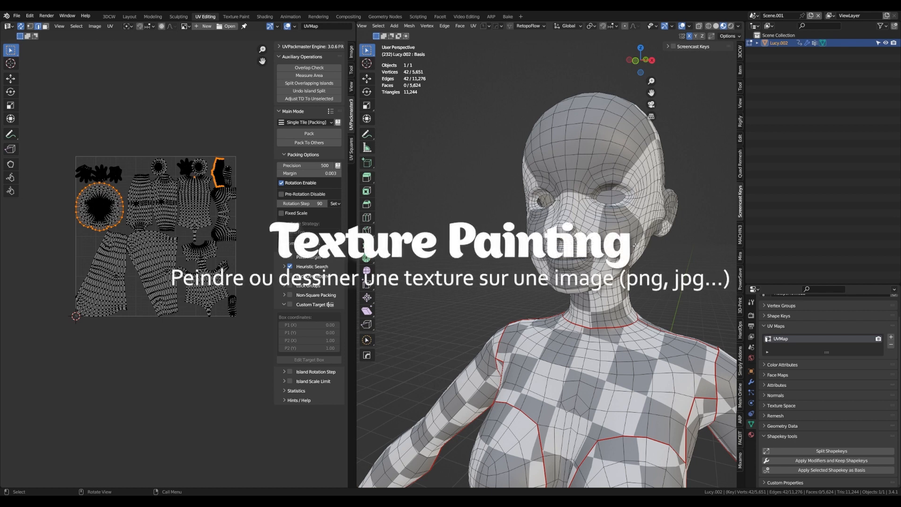
Select the vertical centre edge path on the chin, from its underside up toward the lower lip
{"action": "mouse_move", "coordinate": [635, 245]}
{"action": "middle_mouse_down"}
{"action": "mouse_move", "coordinate": [614, 260]}
{"action": "mouse_move", "coordinate": [589, 251]}
{"action": "mouse_move", "coordinate": [585, 237]}
{"action": "mouse_move", "coordinate": [582, 260]}
{"action": "middle_mouse_up"}
{"action": "scroll", "coordinate": [606, 263], "scroll_direction": "up", "scroll_amount": 3}
{"action": "left_click", "coordinate": [581, 233]}
{"action": "left_click", "coordinate": [586, 205], "text": "shift"}
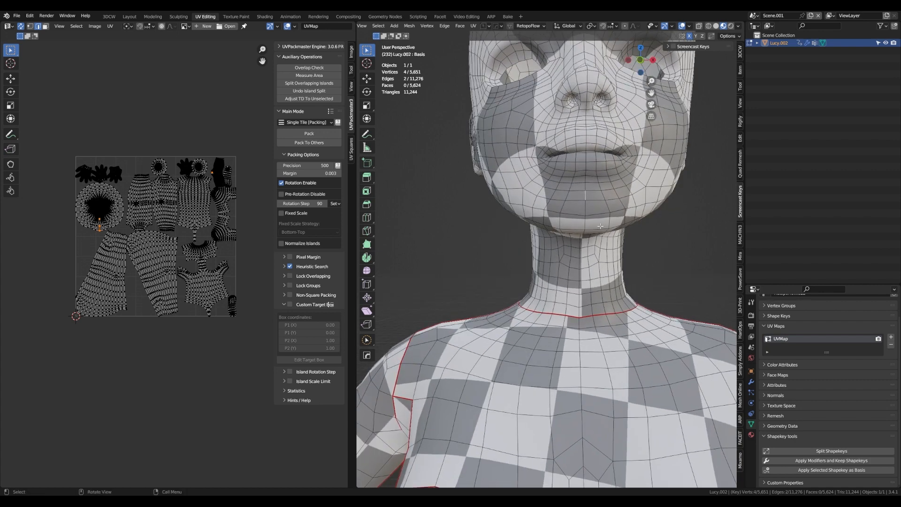
{"action": "middle_click_drag", "start_coordinate": [588, 205], "coordinate": [583, 306]}
{"action": "left_click", "coordinate": [587, 207], "text": "ctrl"}
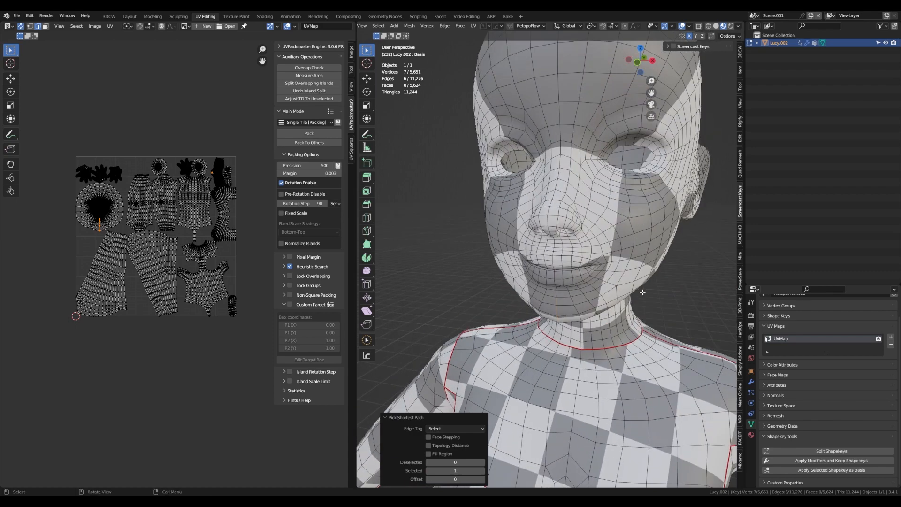
Add the centre edge path from the back of the head over the crown to the forehead and mark the selection as seams
{"action": "middle_click_drag", "start_coordinate": [641, 292], "coordinate": [601, 161]}
{"action": "left_click", "coordinate": [610, 299], "text": "ctrl"}
{"action": "left_click", "coordinate": [591, 181], "text": "ctrl"}
{"action": "middle_click_drag", "start_coordinate": [653, 185], "coordinate": [545, 196]}
{"action": "key", "text": "ctrl+e"}
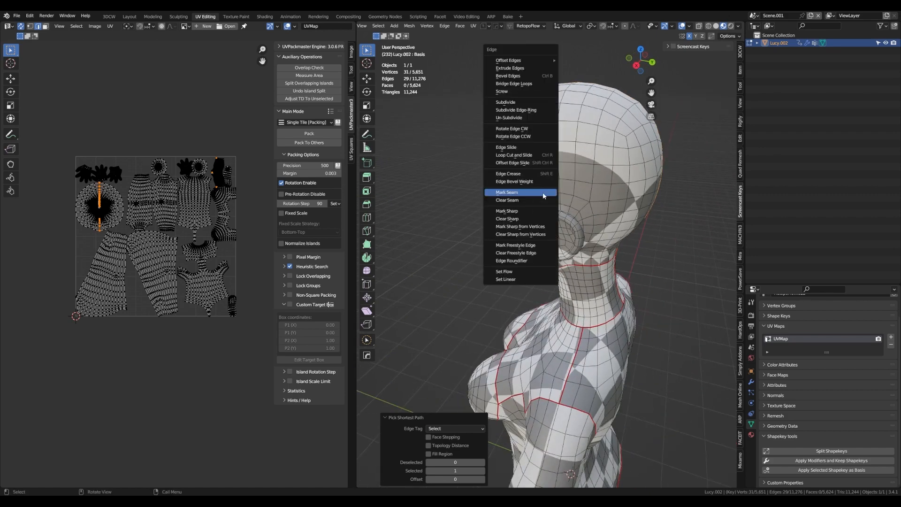
{"action": "left_click", "coordinate": [545, 196]}
{"action": "middle_click_drag", "start_coordinate": [525, 250], "coordinate": [622, 228]}
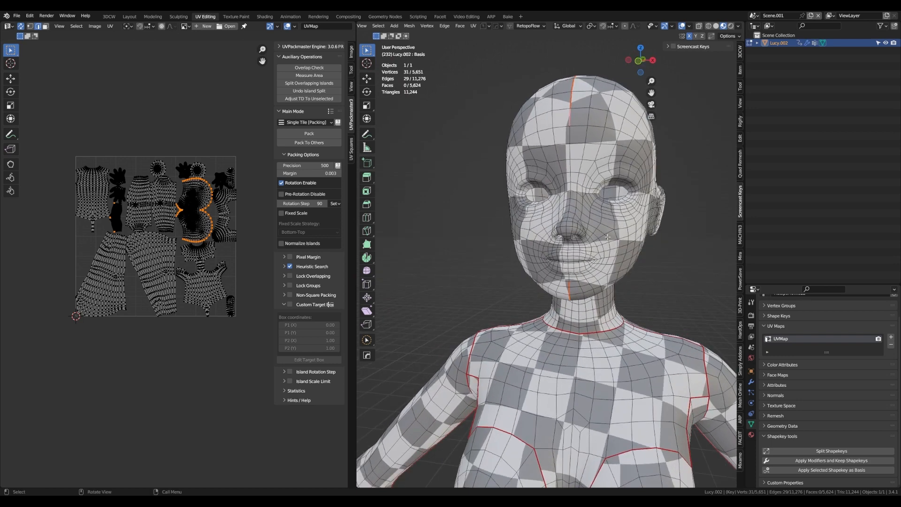
Select the edge loop around the base of the left ear
{"action": "middle_click_drag", "start_coordinate": [640, 268], "coordinate": [573, 212]}
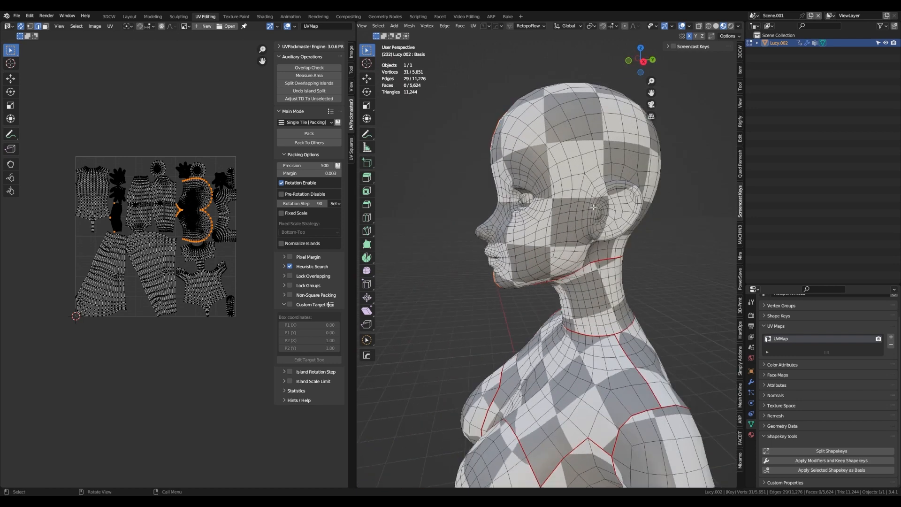
{"action": "scroll", "coordinate": [587, 190], "scroll_direction": "up", "scroll_amount": 5}
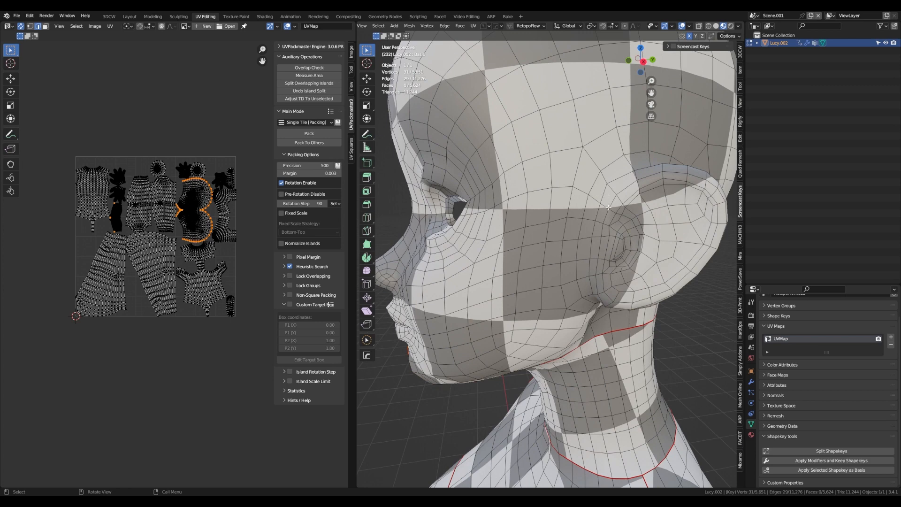
{"action": "middle_click_drag", "start_coordinate": [609, 207], "coordinate": [546, 237]}
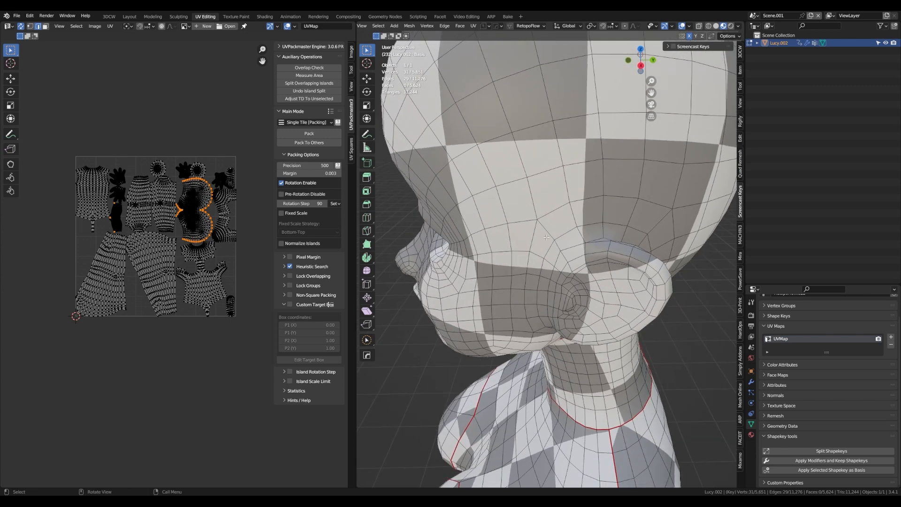
{"action": "left_click", "coordinate": [567, 257], "text": "alt"}
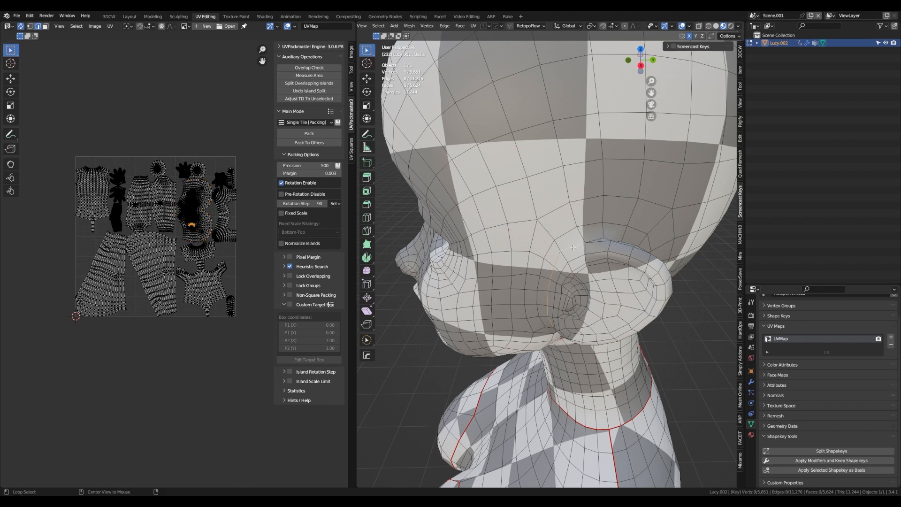
{"action": "mouse_move", "coordinate": [629, 268]}
{"action": "middle_mouse_down"}
{"action": "mouse_move", "coordinate": [590, 285]}
{"action": "mouse_move", "coordinate": [592, 225]}
{"action": "mouse_move", "coordinate": [632, 256]}
{"action": "middle_mouse_up"}
{"action": "left_click", "coordinate": [581, 271], "text": "alt"}
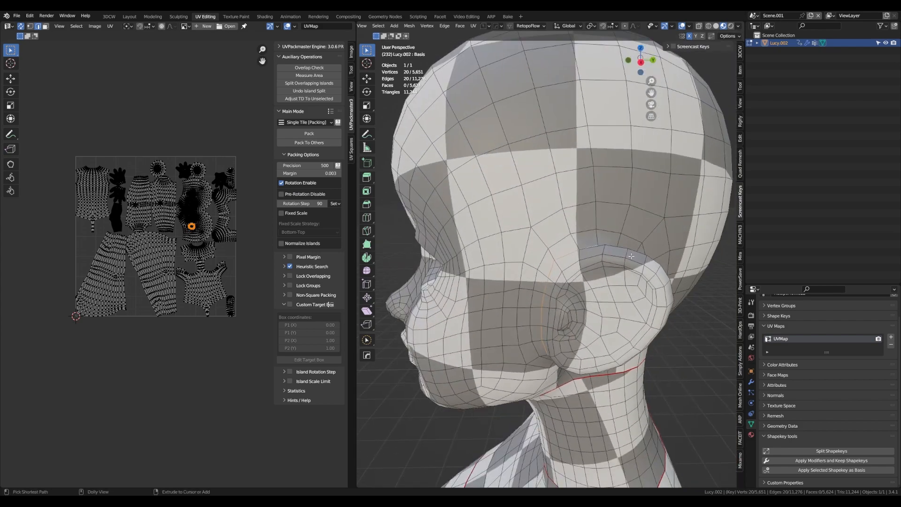
Mirror the ear selection across the X axis and include the matching edge loop around the right ear
{"action": "key", "text": "ctrl+shift+m"}
{"action": "scroll", "coordinate": [507, 279], "scroll_direction": "down", "scroll_amount": 3}
{"action": "middle_click_drag", "start_coordinate": [506, 279], "coordinate": [654, 278]}
{"action": "scroll", "coordinate": [524, 277], "scroll_direction": "up", "scroll_amount": 4}
{"action": "middle_click_drag", "start_coordinate": [523, 277], "coordinate": [416, 322]}
{"action": "left_click", "coordinate": [548, 257], "text": "alt+shift"}
Add the shortest edge path from behind the base of the left ear to its outer rim
{"action": "scroll", "coordinate": [548, 258], "scroll_direction": "down", "scroll_amount": 4}
{"action": "scroll", "coordinate": [459, 303], "scroll_direction": "up", "scroll_amount": 3}
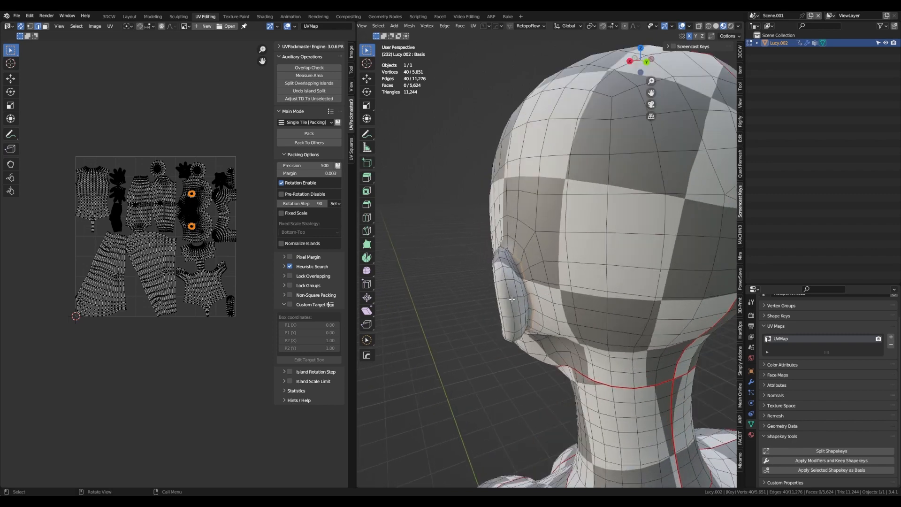
{"action": "scroll", "coordinate": [512, 299], "scroll_direction": "up", "scroll_amount": 3}
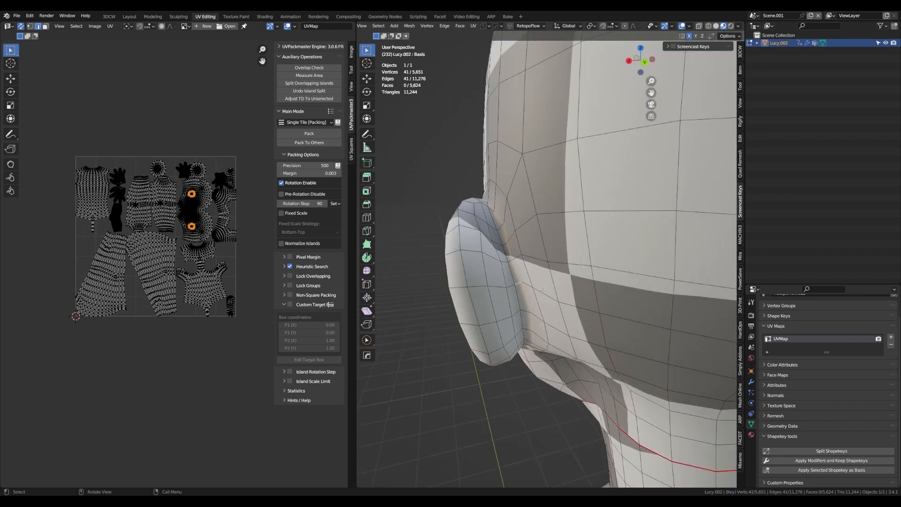
{"action": "middle_click_drag", "start_coordinate": [510, 295], "coordinate": [586, 306]}
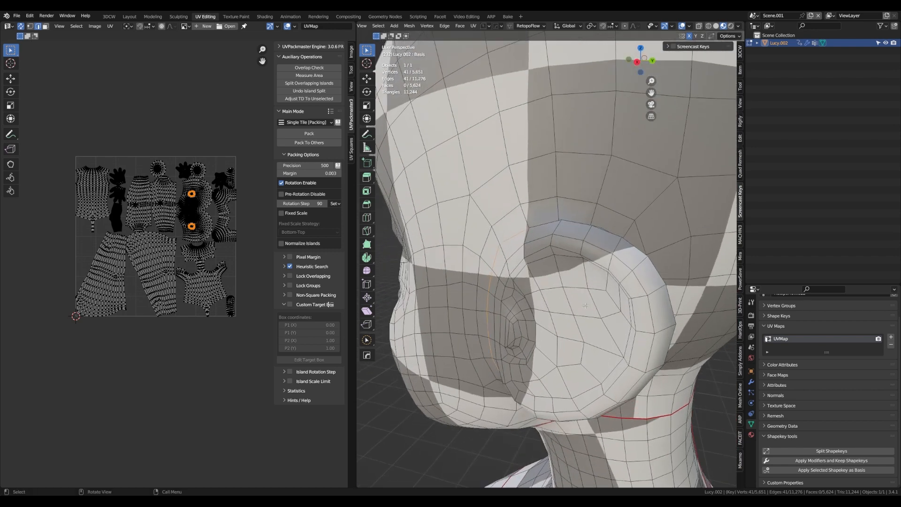
{"action": "left_click", "coordinate": [660, 316], "text": "ctrl"}
{"action": "middle_click_drag", "start_coordinate": [660, 316], "coordinate": [519, 279]}
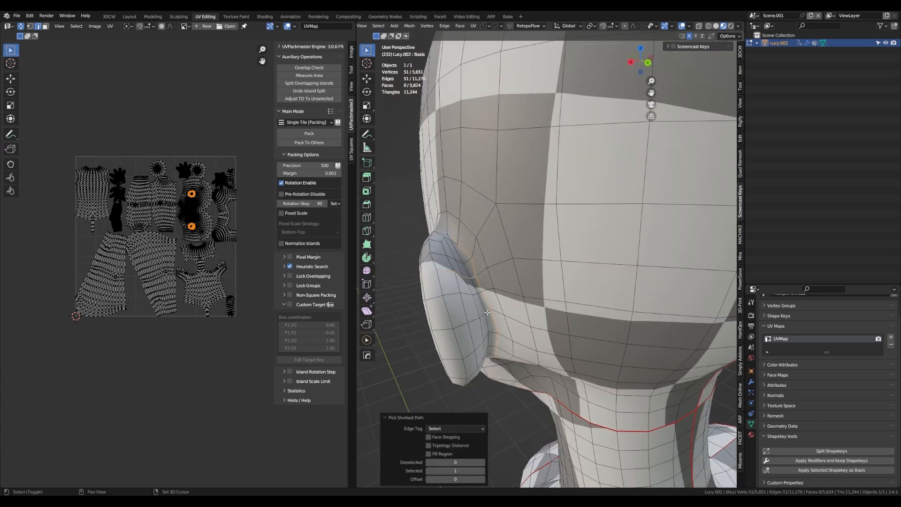
{"action": "left_click", "coordinate": [473, 275], "text": "ctrl"}
Mirror the ear edge selection across the X axis with Extend enabled
{"action": "scroll", "coordinate": [517, 364], "scroll_direction": "down", "scroll_amount": 8}
{"action": "middle_click_drag", "start_coordinate": [517, 365], "coordinate": [575, 338]}
{"action": "key", "text": "ctrl+shift+m"}
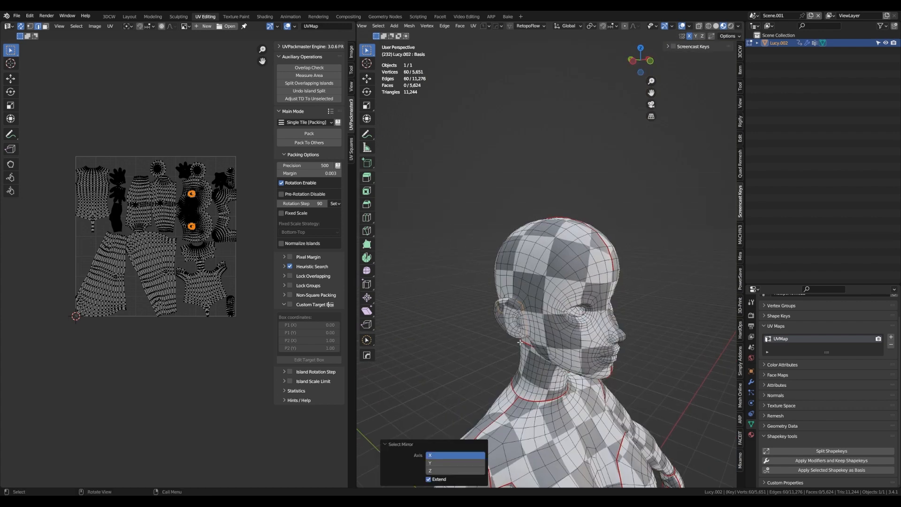
Add the edge loop around the left eye and the short edge path from its inner corner to the eye opening
{"action": "scroll", "coordinate": [520, 313], "scroll_direction": "up", "scroll_amount": 3}
{"action": "middle_click_drag", "start_coordinate": [521, 314], "coordinate": [437, 317]}
{"action": "scroll", "coordinate": [560, 272], "scroll_direction": "up", "scroll_amount": 5}
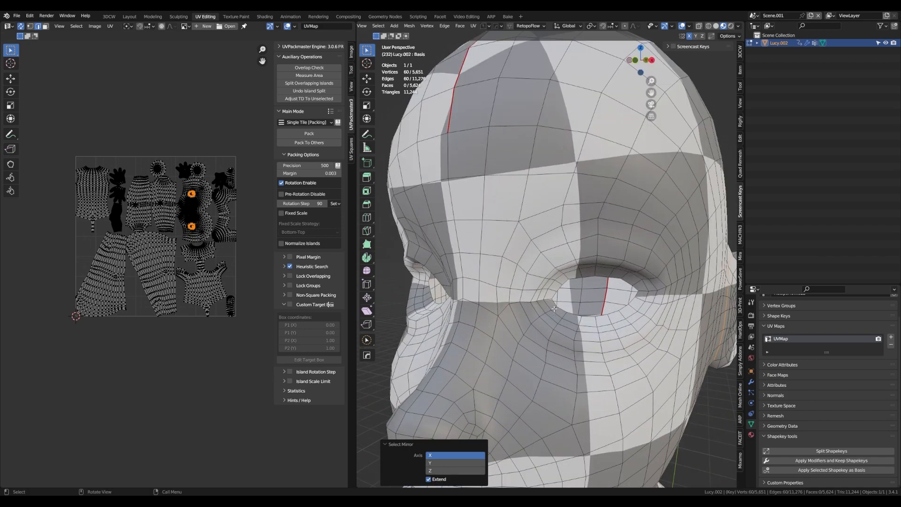
{"action": "scroll", "coordinate": [560, 272], "scroll_direction": "up", "scroll_amount": 4}
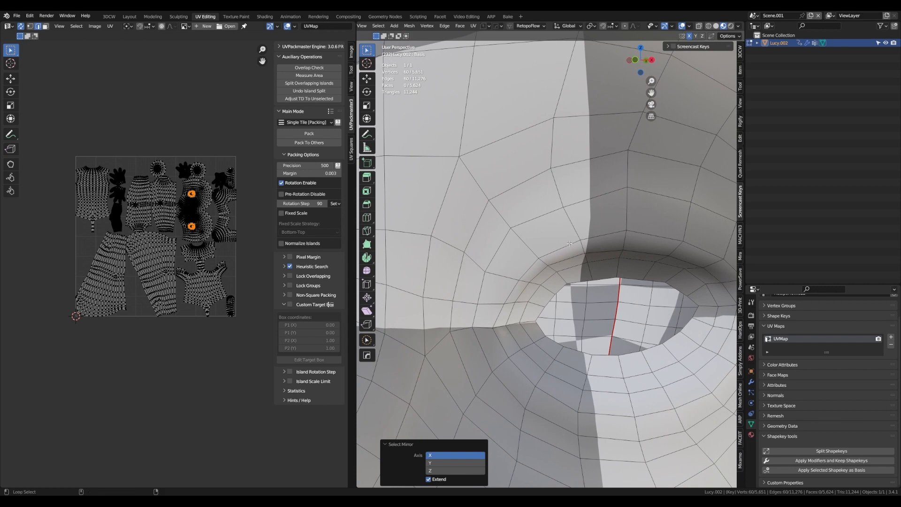
{"action": "left_click", "coordinate": [601, 266], "text": "alt+shift"}
{"action": "middle_click_drag", "start_coordinate": [601, 266], "coordinate": [506, 296]}
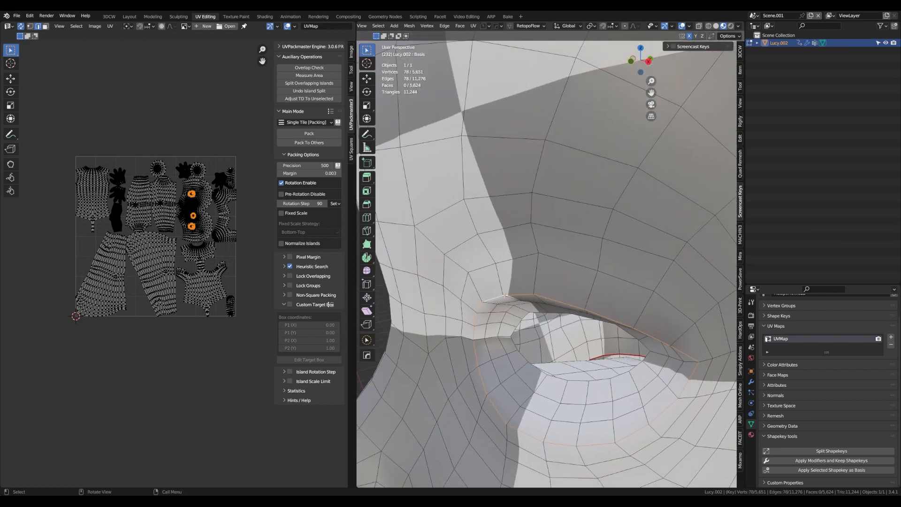
{"action": "middle_click_drag", "start_coordinate": [479, 349], "coordinate": [483, 336]}
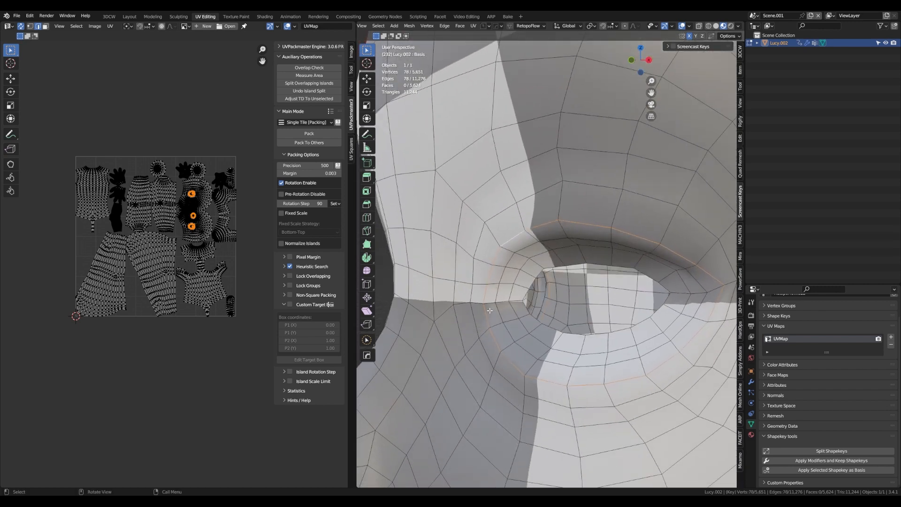
{"action": "middle_click_drag", "start_coordinate": [507, 282], "coordinate": [553, 324], "text": "shift"}
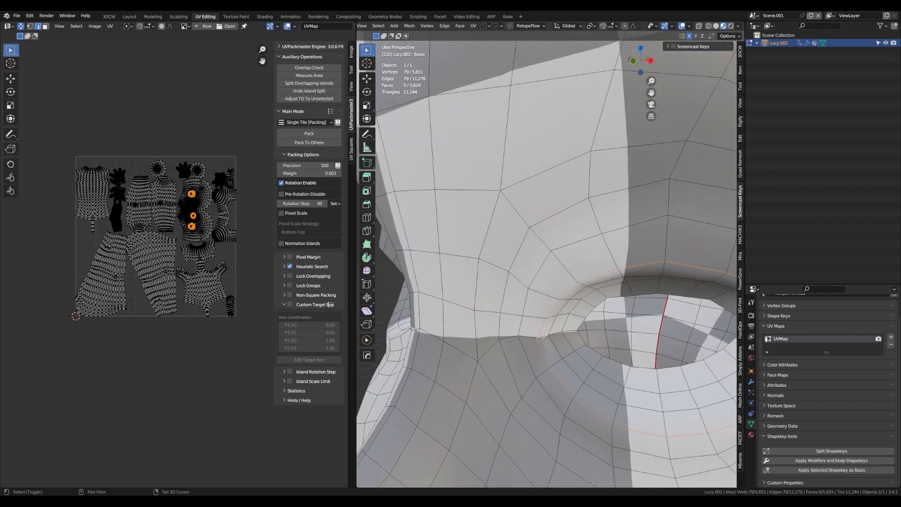
{"action": "left_click", "coordinate": [572, 334], "text": "ctrl"}
Try to mirror the left eye edge selection across the X axis with Extend enabled
{"action": "scroll", "coordinate": [572, 334], "scroll_direction": "down", "scroll_amount": 7}
{"action": "middle_click_drag", "start_coordinate": [553, 365], "coordinate": [583, 355]}
{"action": "key", "text": "shift+ctrl+m"}
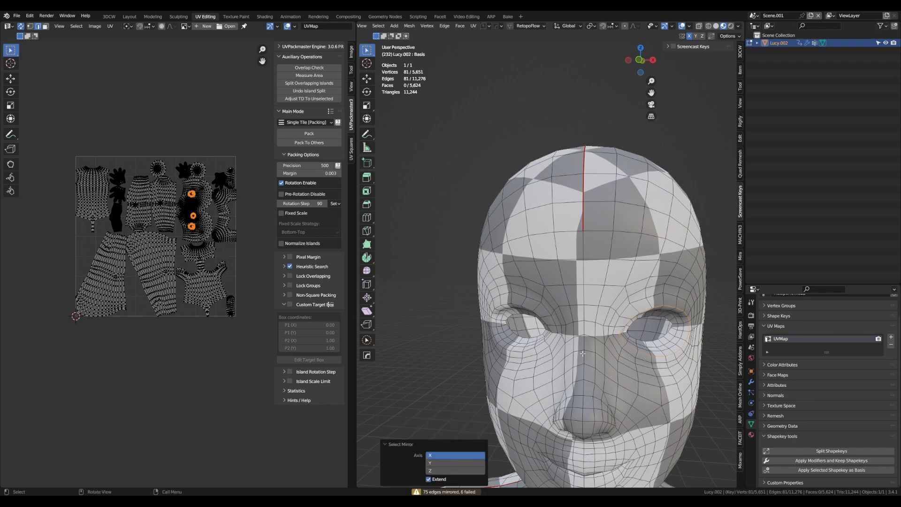
Add the edge loop around the right eye and the short edge path from its inner corner to the eye opening
{"action": "key", "text": "KP_Decimal"}
{"action": "left_click", "coordinate": [556, 362], "text": "alt+shift"}
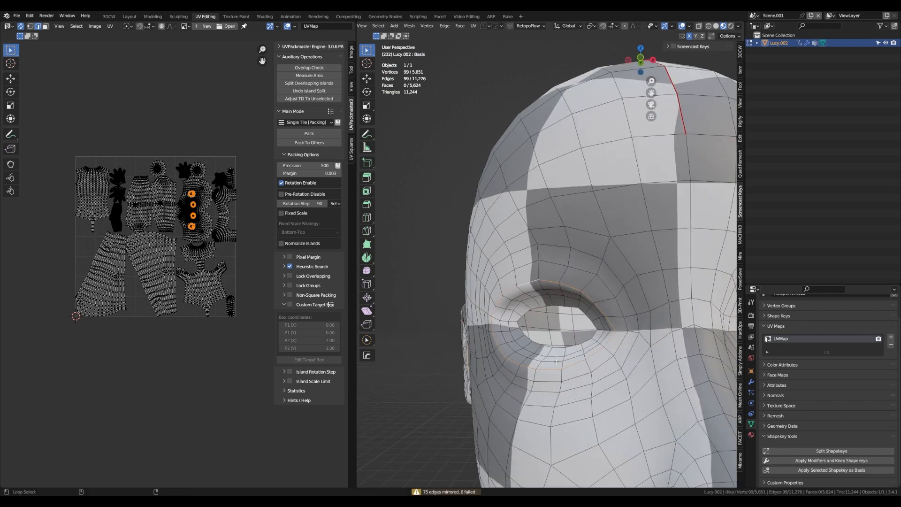
{"action": "middle_click_drag", "start_coordinate": [556, 362], "coordinate": [658, 368]}
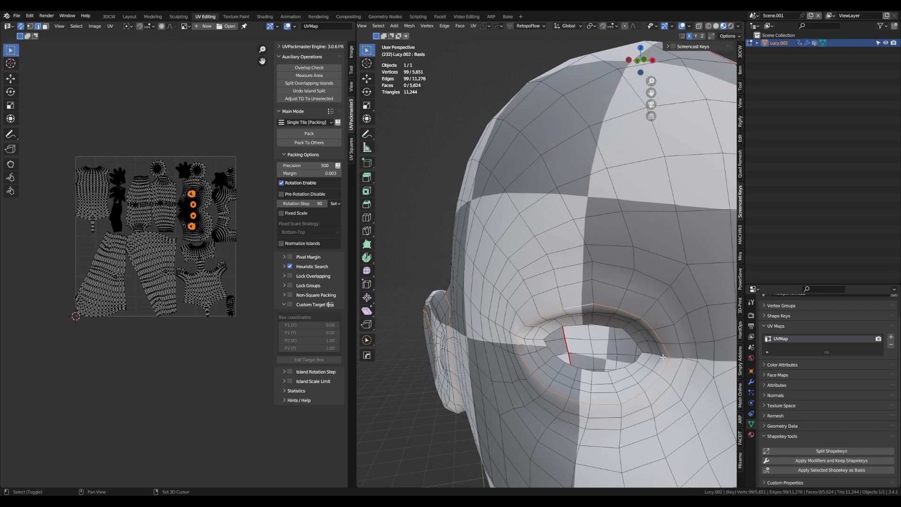
{"action": "left_click", "coordinate": [655, 356], "text": "ctrl"}
{"action": "scroll", "coordinate": [647, 366], "scroll_direction": "down", "scroll_amount": 3}
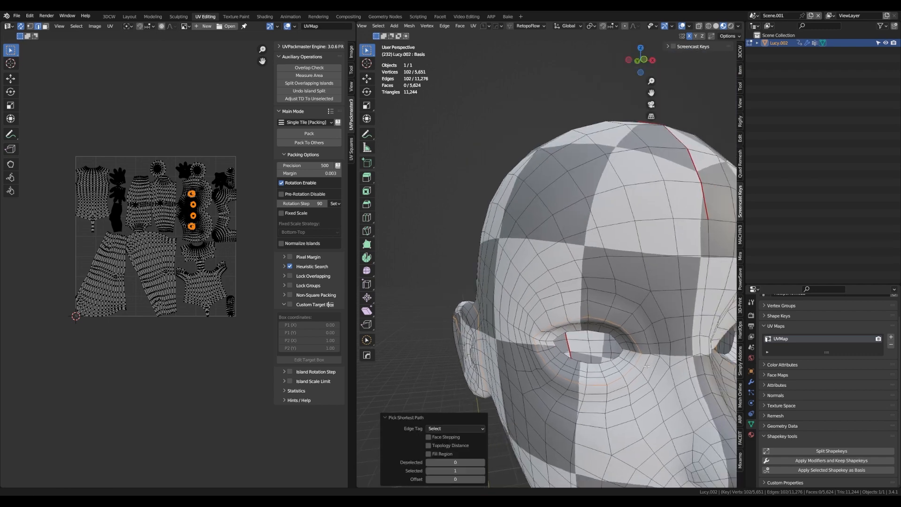
Mark the selected edge loops around both eyes as seams
{"action": "middle_click_drag", "start_coordinate": [647, 366], "coordinate": [605, 349], "text": "shift"}
{"action": "key", "text": "ctrl+e"}
{"action": "left_click", "coordinate": [605, 349]}
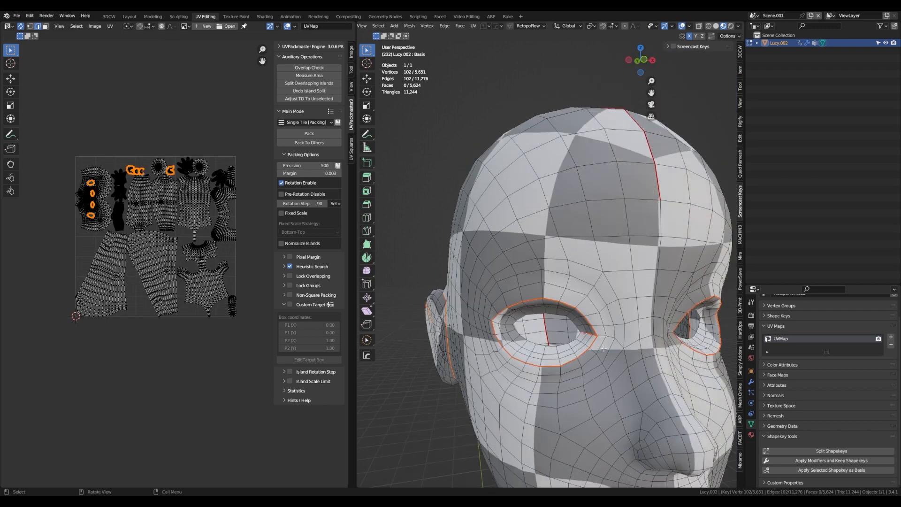
{"action": "scroll", "coordinate": [604, 348], "scroll_direction": "down", "scroll_amount": 3}
{"action": "middle_click_drag", "start_coordinate": [604, 348], "coordinate": [590, 343], "text": "shift"}
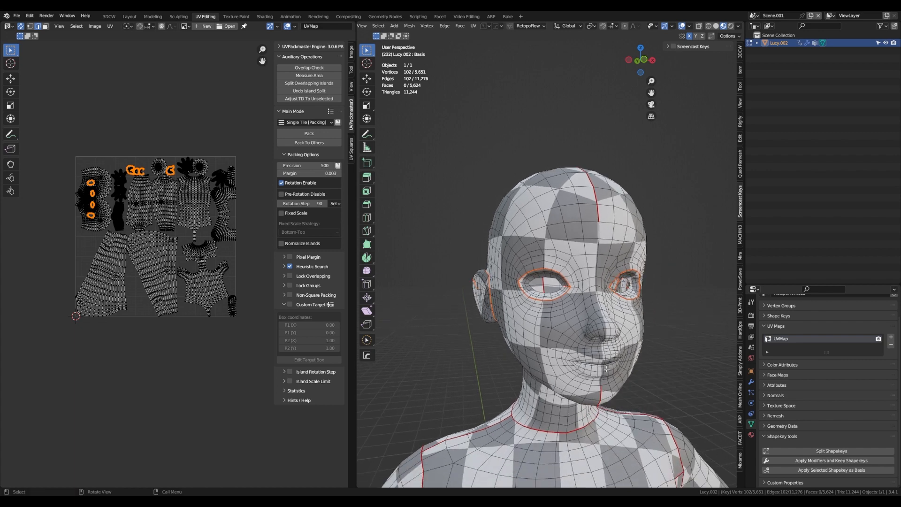
{"action": "middle_click_drag", "start_coordinate": [598, 343], "coordinate": [584, 330]}
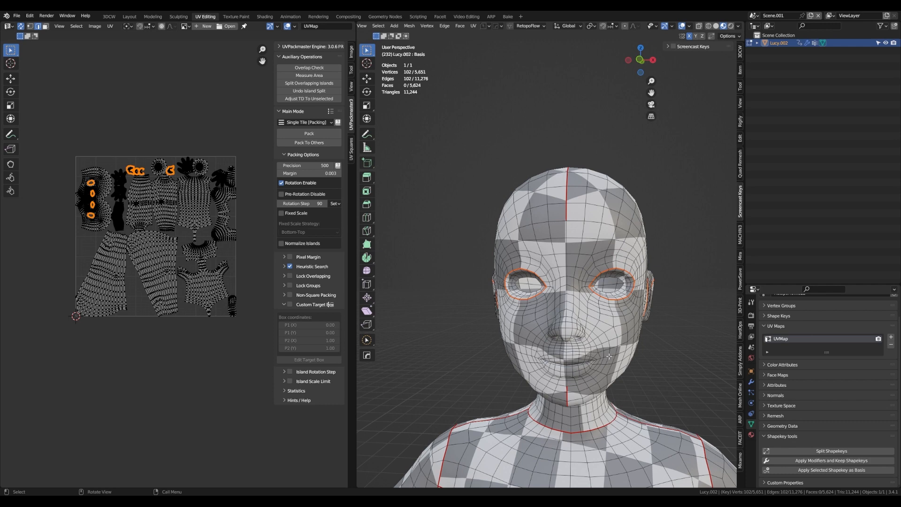
Select the edge loop inside one nostril, try mirroring it across the X axis, and add the loop inside the other nostril
{"action": "scroll", "coordinate": [561, 341], "scroll_direction": "up", "scroll_amount": 5}
{"action": "middle_click_drag", "start_coordinate": [591, 342], "coordinate": [588, 311]}
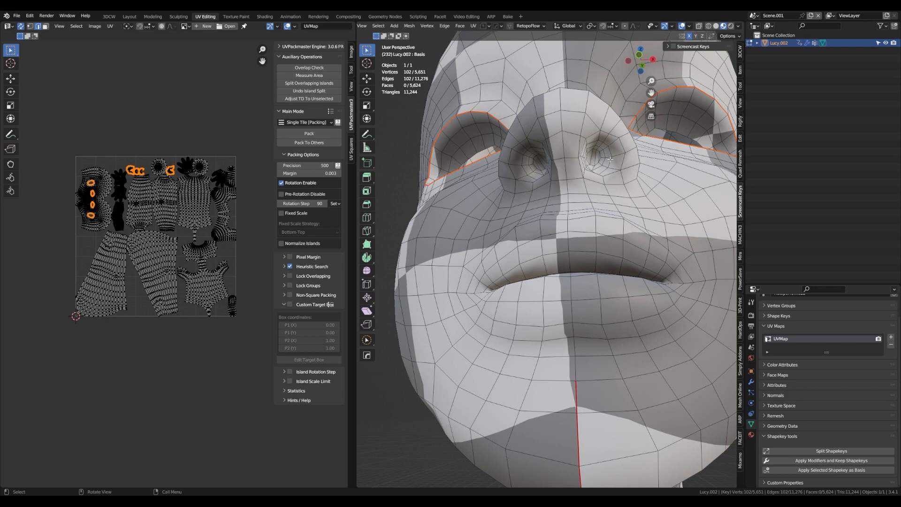
{"action": "middle_click_drag", "start_coordinate": [612, 254], "coordinate": [614, 266]}
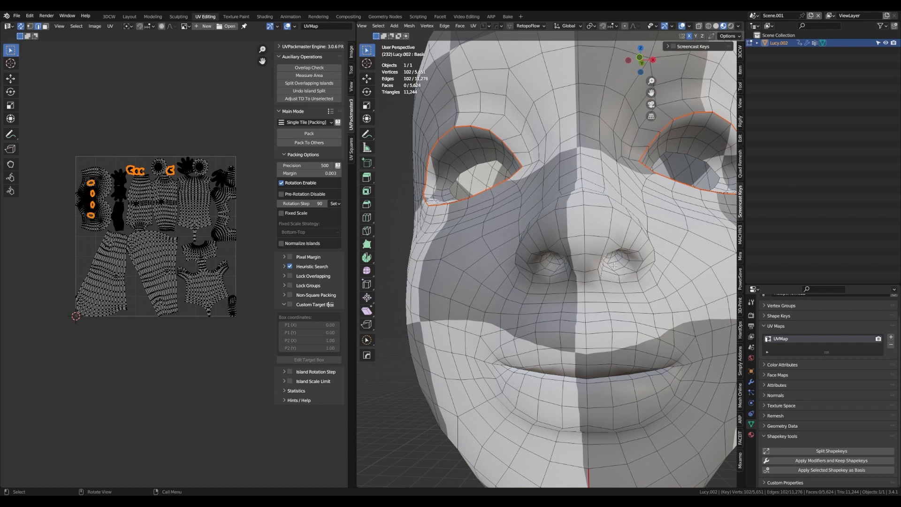
{"action": "scroll", "coordinate": [614, 266], "scroll_direction": "up", "scroll_amount": 3}
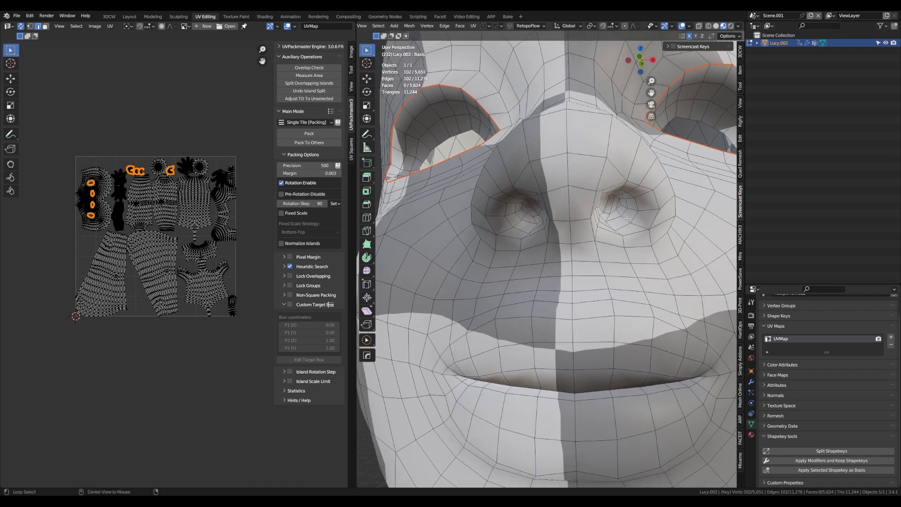
{"action": "left_click", "coordinate": [627, 218], "text": "alt"}
{"action": "scroll", "coordinate": [629, 214], "scroll_direction": "up", "scroll_amount": 1}
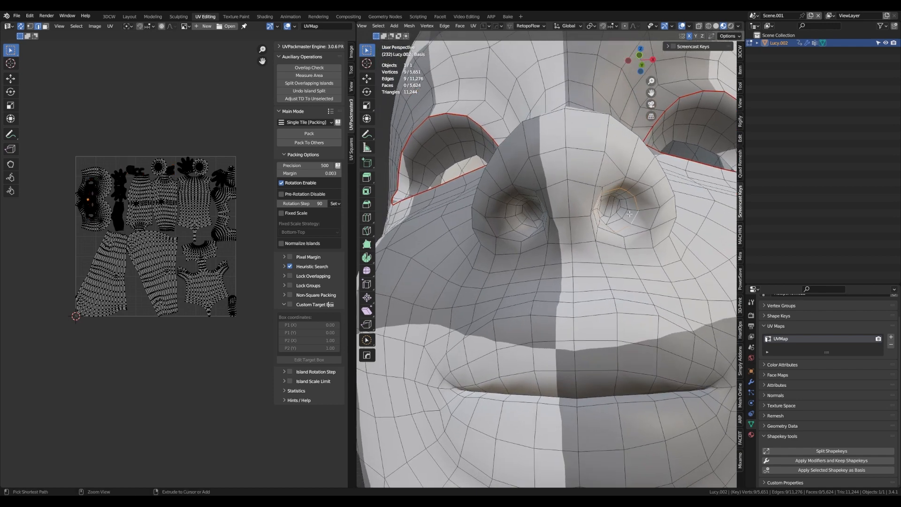
{"action": "key", "text": "shift+ctrl+m"}
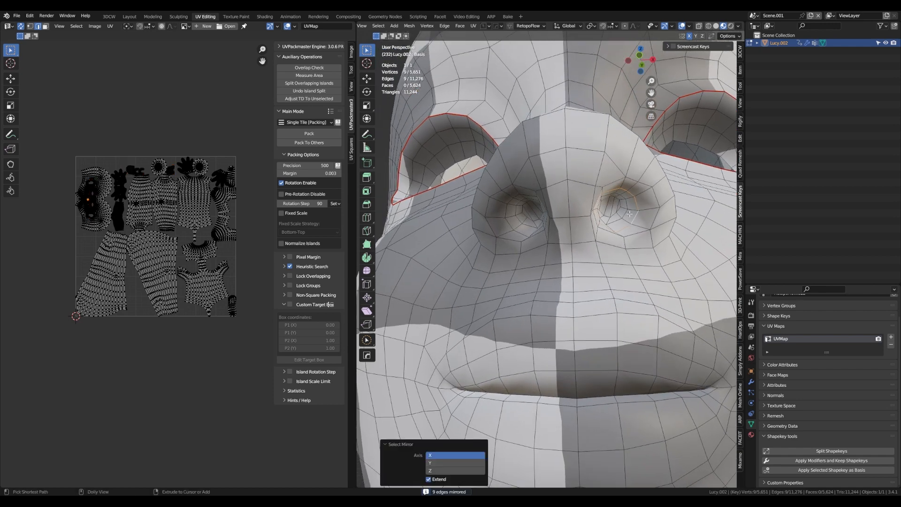
{"action": "left_click", "coordinate": [508, 223], "text": "alt+shift"}
{"action": "middle_click_drag", "start_coordinate": [509, 224], "coordinate": [525, 266]}
{"action": "scroll", "coordinate": [588, 348], "scroll_direction": "down", "scroll_amount": 2}
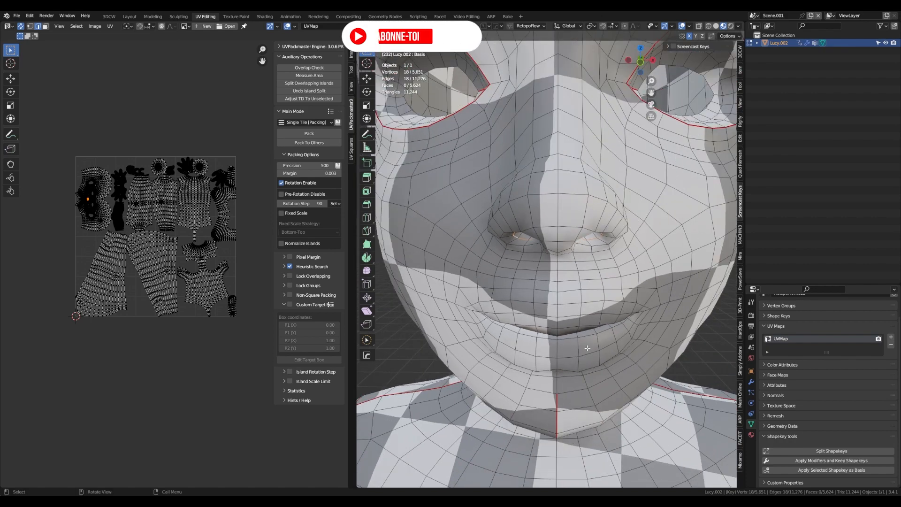
Mark the selected edge loops inside both nostrils as seams
{"action": "scroll", "coordinate": [587, 348], "scroll_direction": "up", "scroll_amount": 5}
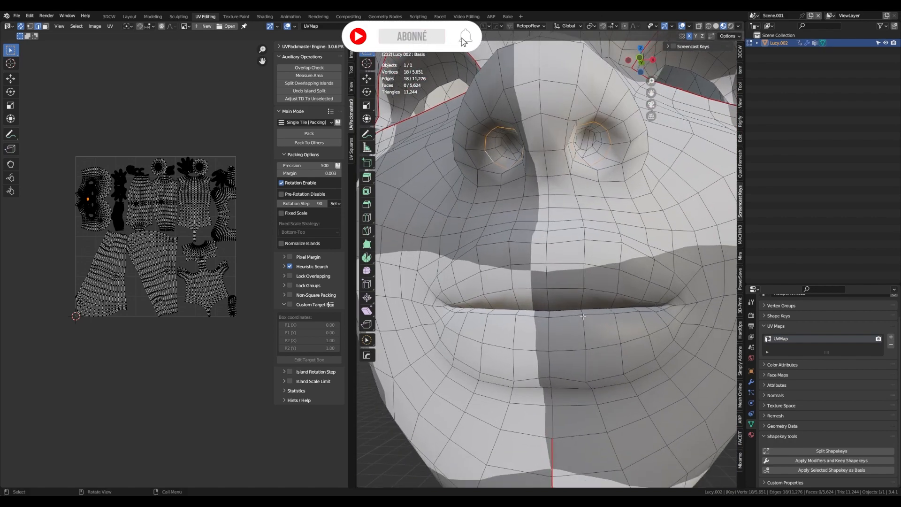
{"action": "middle_click_drag", "start_coordinate": [583, 317], "coordinate": [589, 311]}
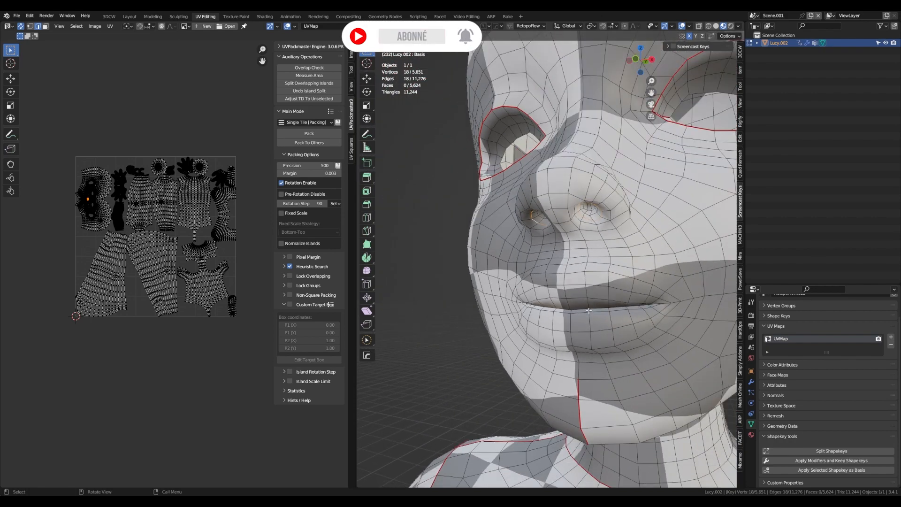
{"action": "right_click", "coordinate": [589, 311]}
{"action": "left_click", "coordinate": [589, 314]}
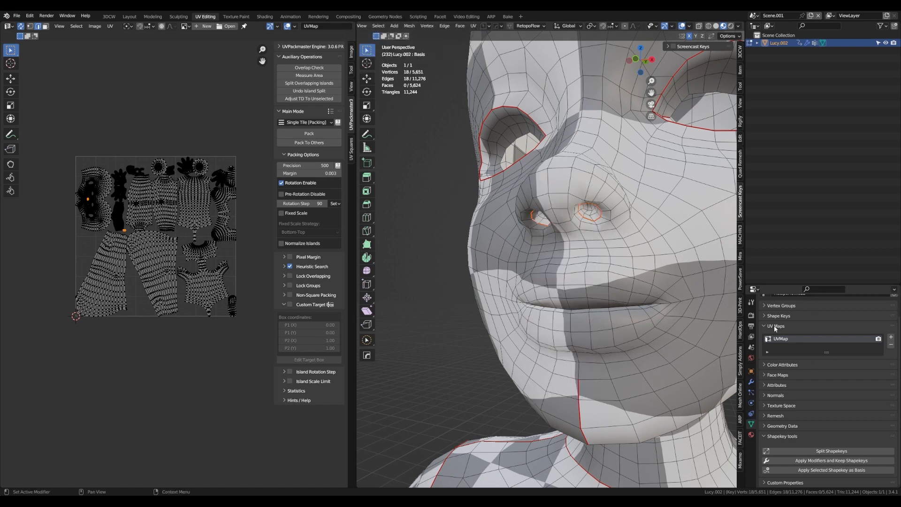
Add the MouthCavity vertex group to the selection with X-ray on and hide all unselected geometry
{"action": "scroll", "coordinate": [774, 325], "scroll_direction": "up", "scroll_amount": 2}
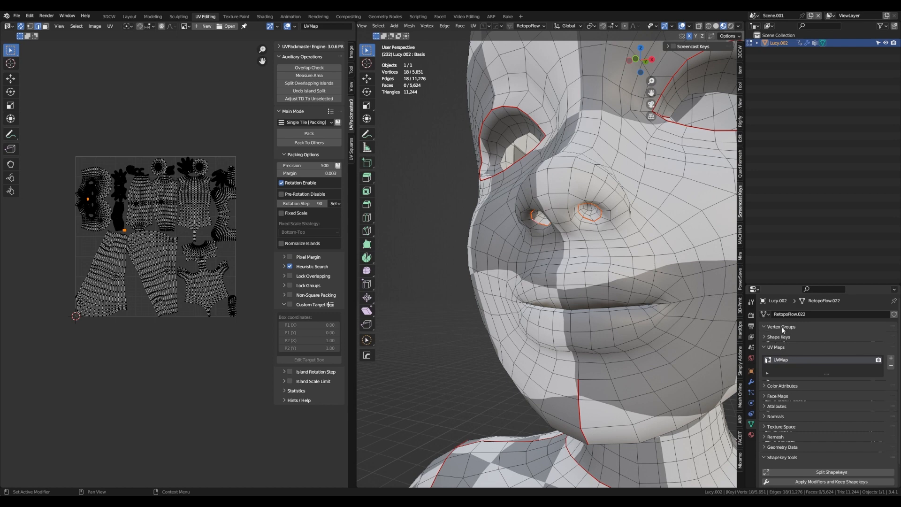
{"action": "left_click", "coordinate": [783, 330]}
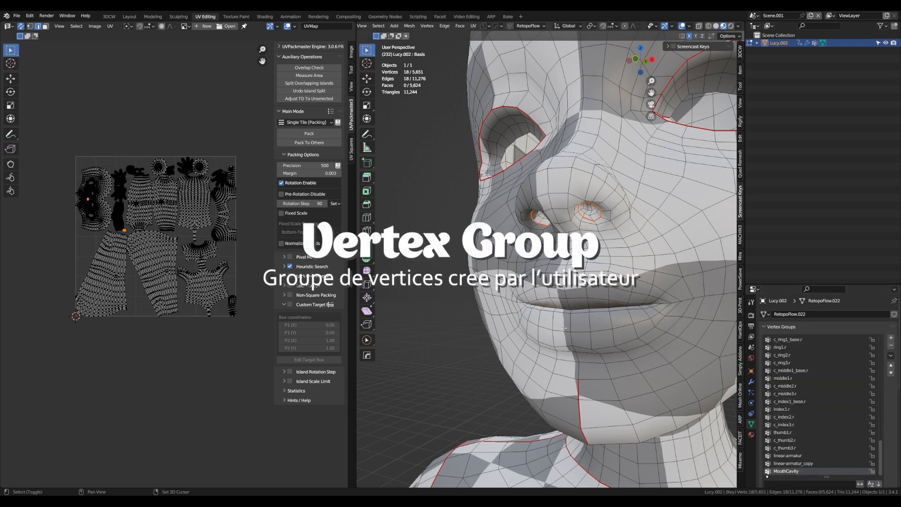
{"action": "middle_click_drag", "start_coordinate": [469, 305], "coordinate": [496, 308]}
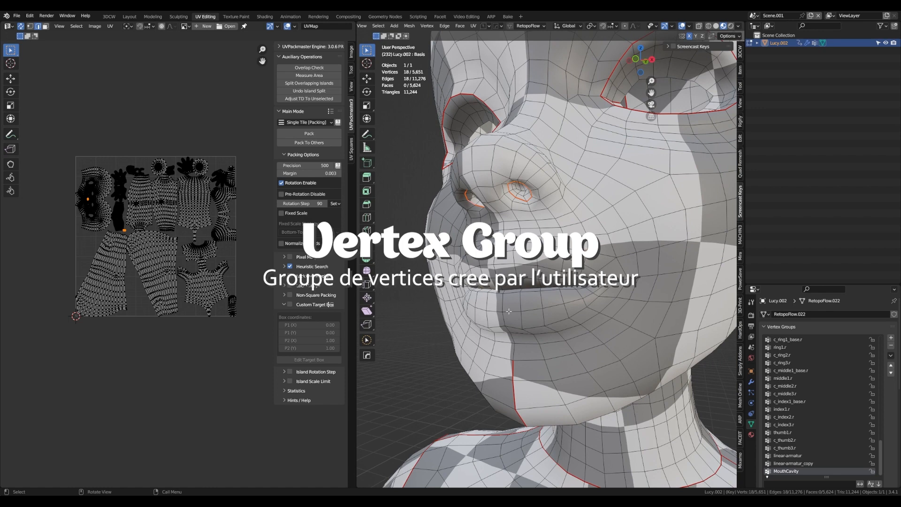
{"action": "key", "text": "alt+z"}
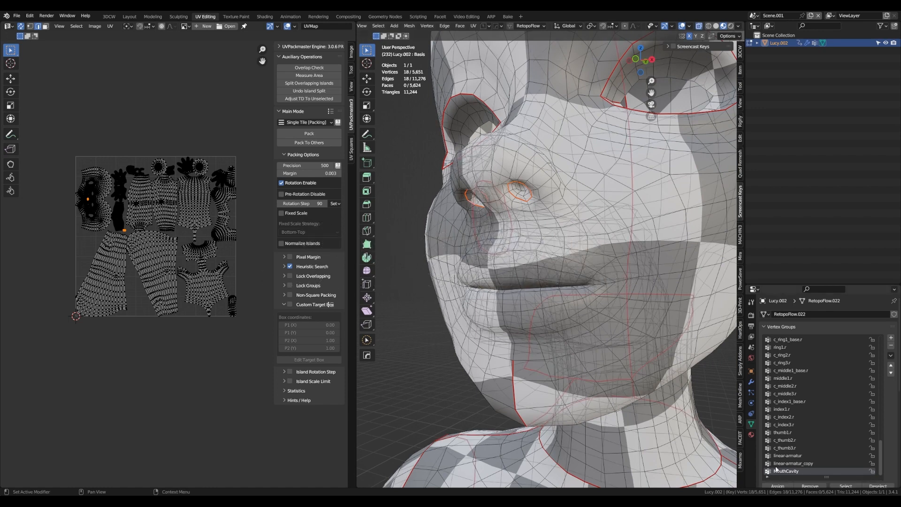
{"action": "left_click", "coordinate": [846, 485]}
{"action": "middle_click_drag", "start_coordinate": [624, 298], "coordinate": [548, 338]}
{"action": "key", "text": "shift+h"}
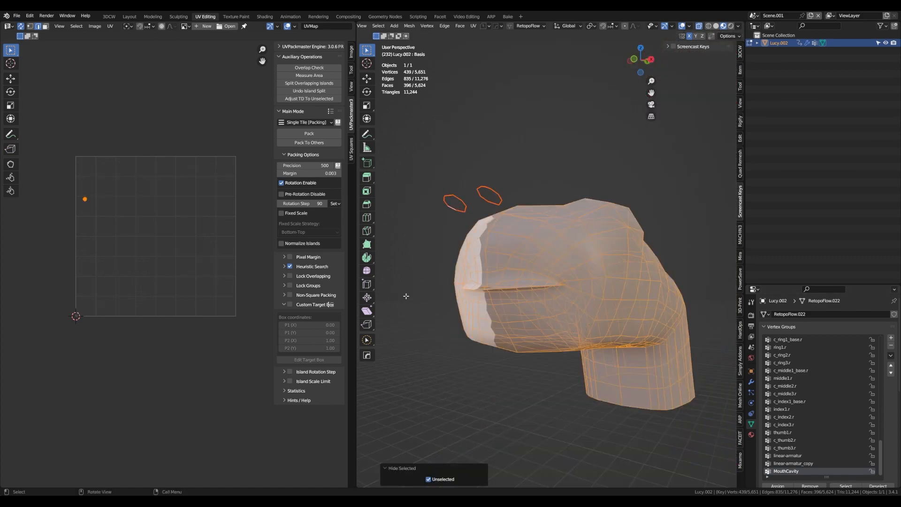
{"action": "middle_click_drag", "start_coordinate": [406, 296], "coordinate": [486, 267]}
{"action": "scroll", "coordinate": [545, 259], "scroll_direction": "up", "scroll_amount": 3}
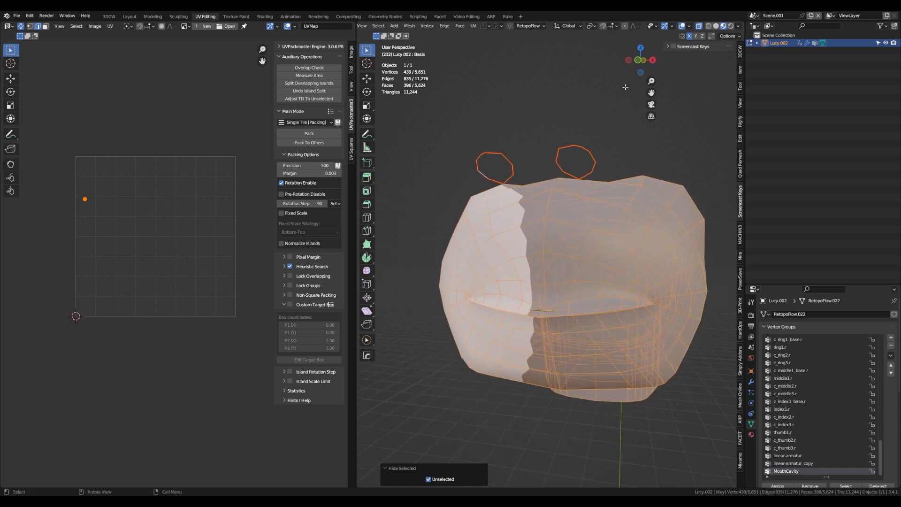
With X-ray off, select the edge loop around the lip opening and the lengthwise loop along the underside of the mouth cavity
{"action": "key", "text": "alt+z"}
{"action": "middle_click_drag", "start_coordinate": [565, 313], "coordinate": [561, 274]}
{"action": "scroll", "coordinate": [531, 206], "scroll_direction": "up", "scroll_amount": 3}
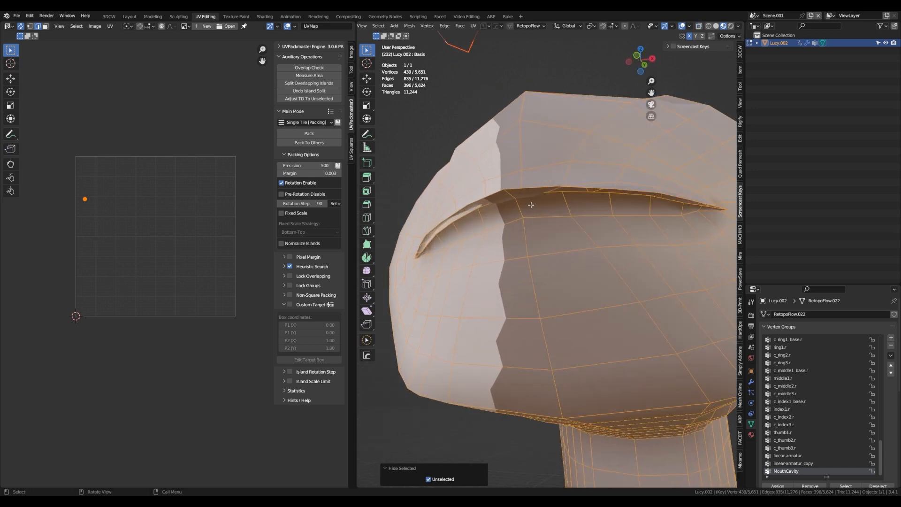
{"action": "middle_click_drag", "start_coordinate": [531, 205], "coordinate": [540, 276]}
{"action": "left_click", "coordinate": [496, 283], "text": "alt"}
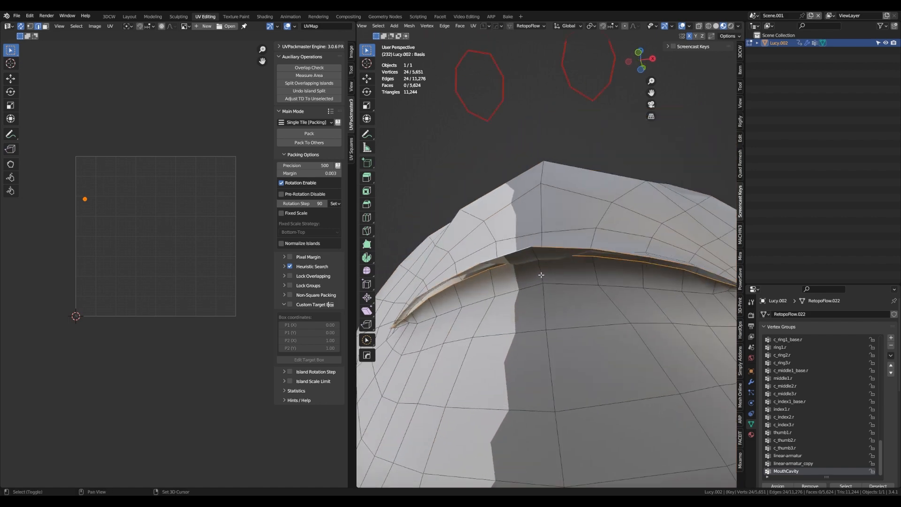
{"action": "left_click", "coordinate": [543, 278], "text": "alt+shift"}
{"action": "scroll", "coordinate": [541, 281], "scroll_direction": "down", "scroll_amount": 5}
{"action": "middle_click_drag", "start_coordinate": [581, 349], "coordinate": [526, 376]}
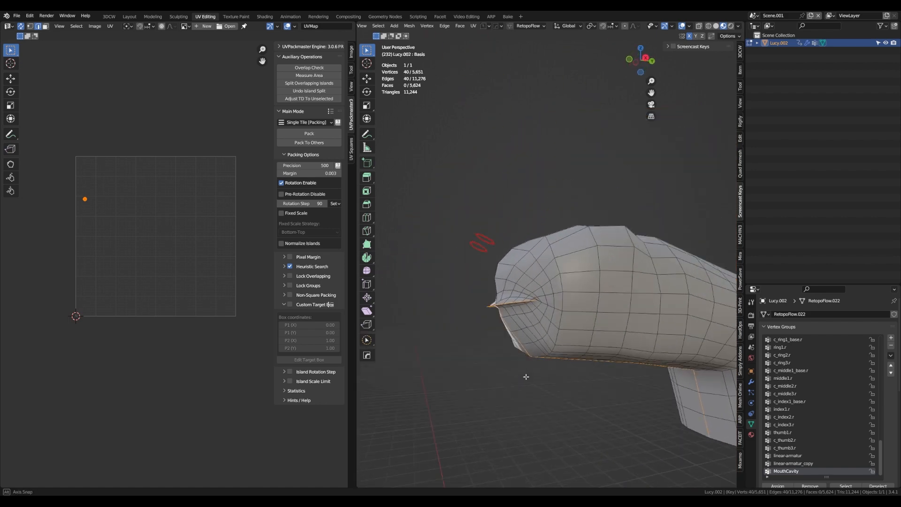
Mark the selected mouth cavity loops as seams and reveal the hidden geometry of the body
{"action": "key", "text": "ctrl+e"}
{"action": "left_click", "coordinate": [526, 378]}
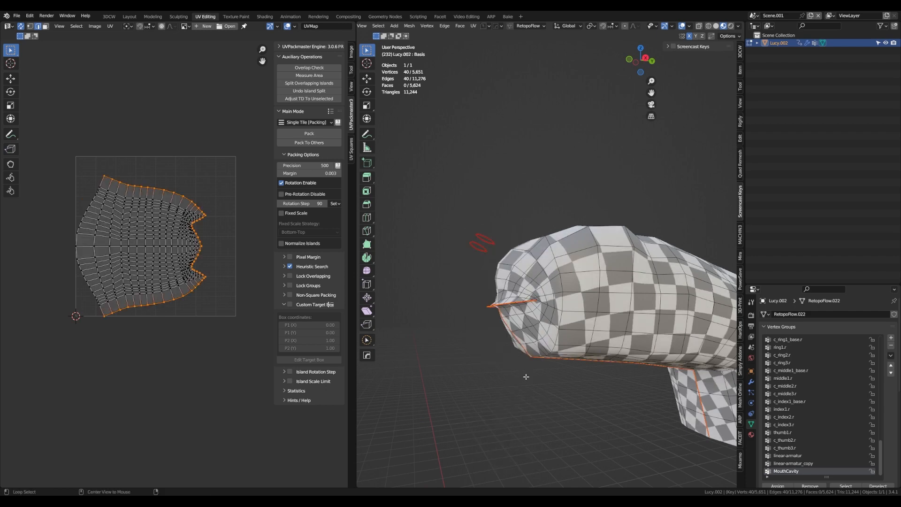
{"action": "key", "text": "alt+h"}
{"action": "middle_click_drag", "start_coordinate": [544, 304], "coordinate": [517, 304]}
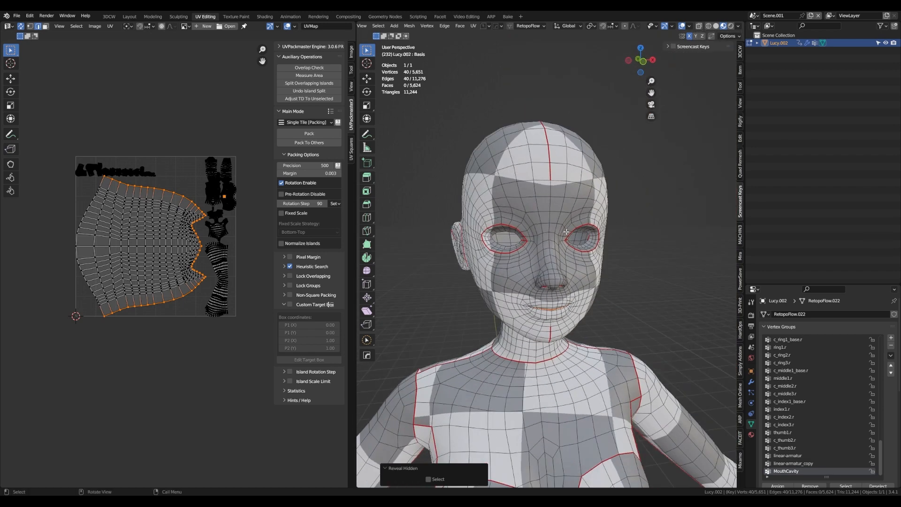
Unwrap the whole mesh and check the checker pattern on the head from the back and sides
{"action": "middle_click_drag", "start_coordinate": [558, 256], "coordinate": [650, 296]}
{"action": "key", "text": "a"}
{"action": "key", "text": "u"}
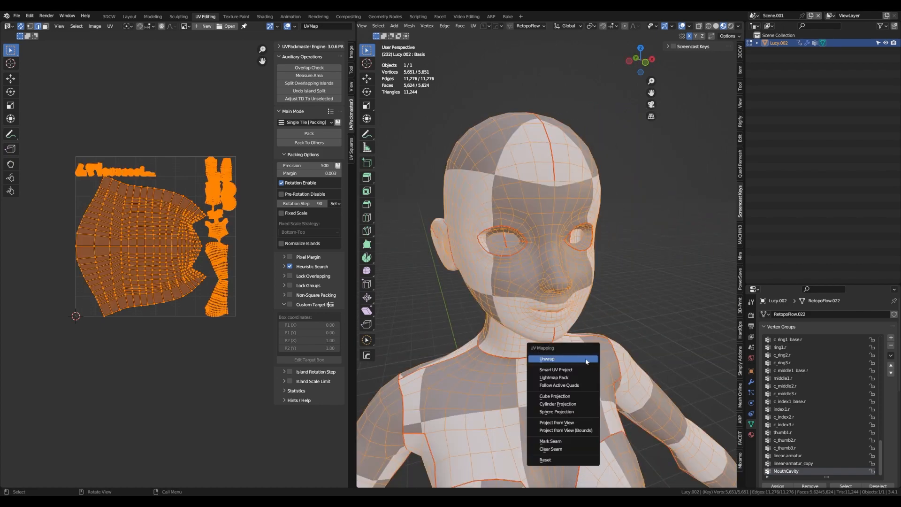
{"action": "left_click", "coordinate": [586, 360]}
{"action": "middle_click_drag", "start_coordinate": [553, 239], "coordinate": [455, 282]}
{"action": "scroll", "coordinate": [602, 259], "scroll_direction": "down", "scroll_amount": 2}
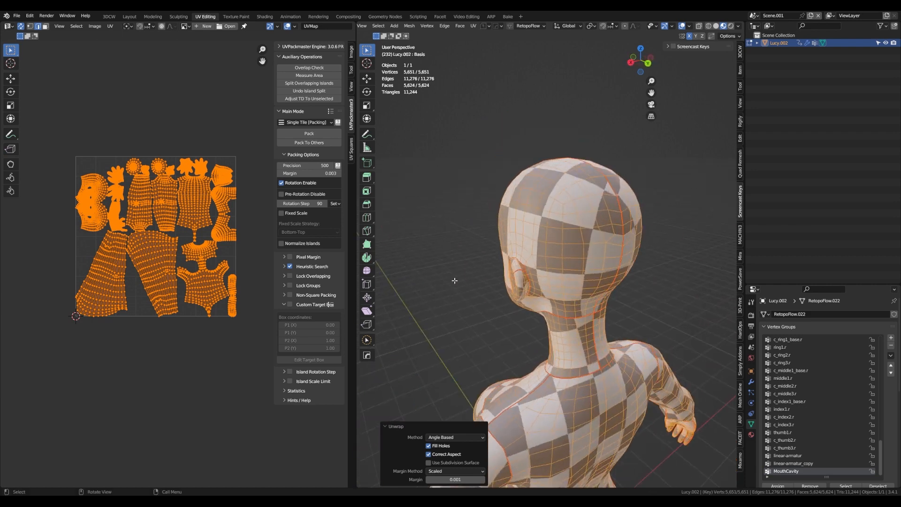
{"action": "middle_click_drag", "start_coordinate": [615, 261], "coordinate": [667, 271]}
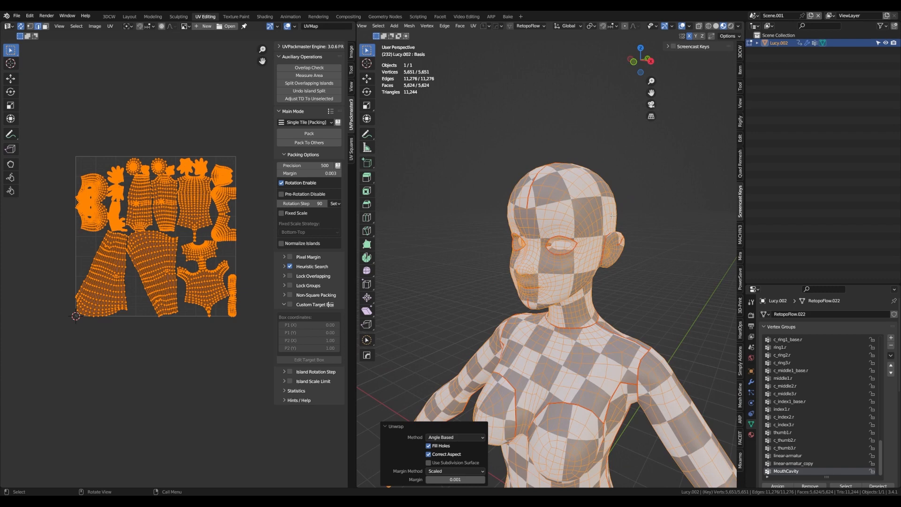
{"action": "middle_click_drag", "start_coordinate": [595, 285], "coordinate": [563, 290]}
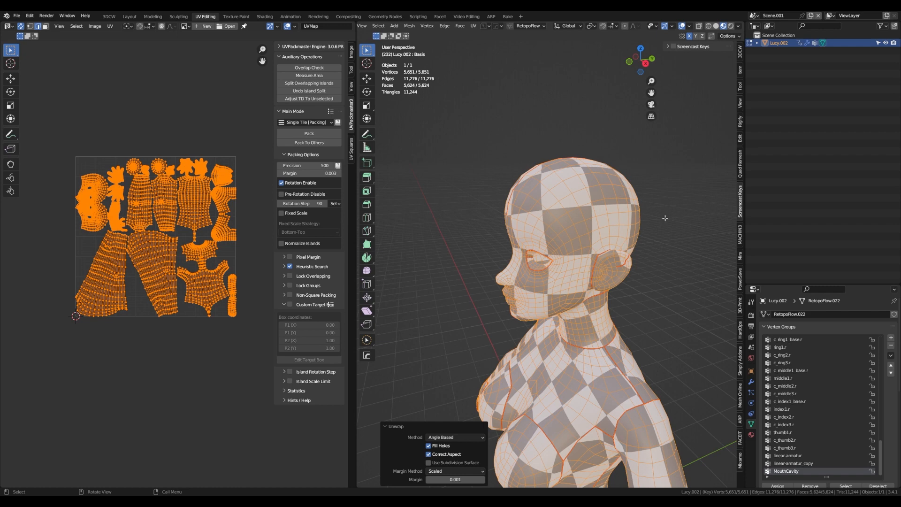
Select the short edge path from the lower back of the ear down to the neck seam
{"action": "middle_click_drag", "start_coordinate": [640, 241], "coordinate": [603, 230]}
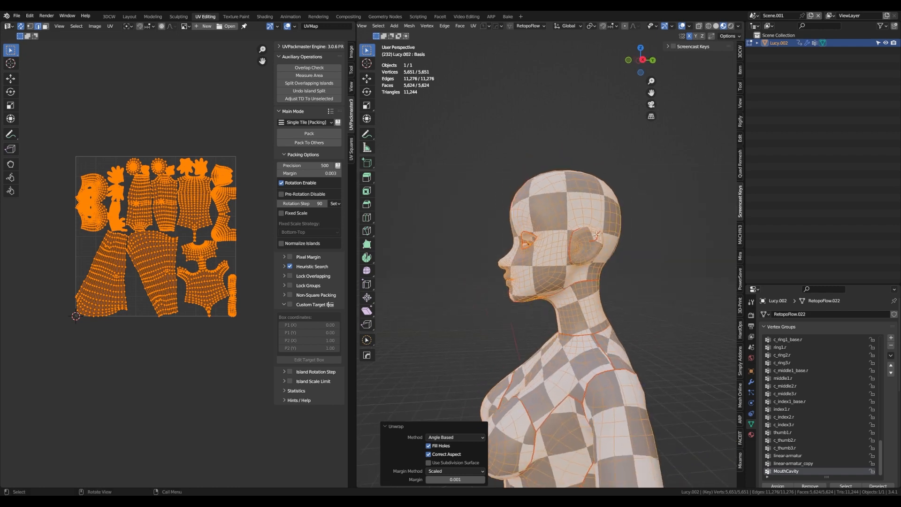
{"action": "scroll", "coordinate": [592, 248], "scroll_direction": "up", "scroll_amount": 3}
{"action": "left_click", "coordinate": [563, 289]}
{"action": "middle_click_drag", "start_coordinate": [564, 291], "coordinate": [567, 255]}
{"action": "scroll", "coordinate": [573, 270], "scroll_direction": "up", "scroll_amount": 2}
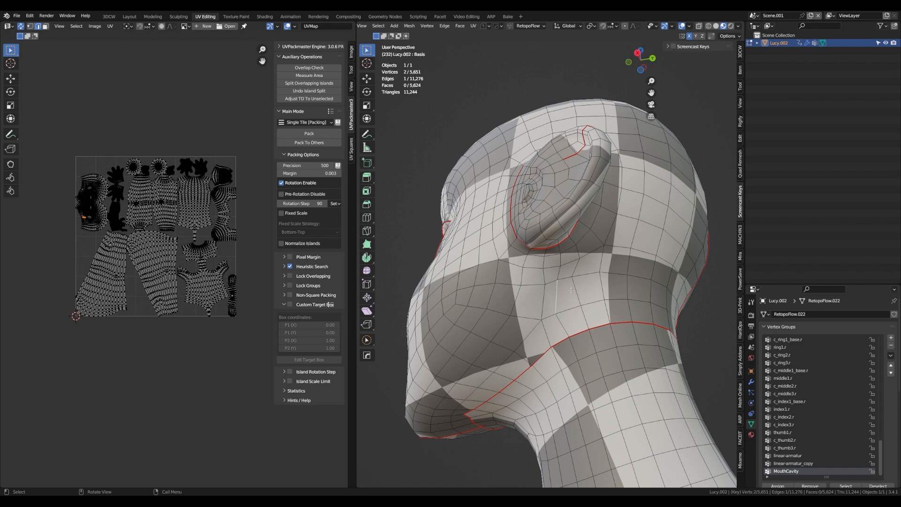
{"action": "left_click", "coordinate": [573, 240]}
{"action": "middle_click_drag", "start_coordinate": [571, 314], "coordinate": [611, 335]}
{"action": "left_click", "coordinate": [581, 323], "text": "ctrl"}
Mirror the ear-to-neck edge selection across the X axis with Extend enabled and mark it as seams
{"action": "key", "text": "ctrl+shift+m"}
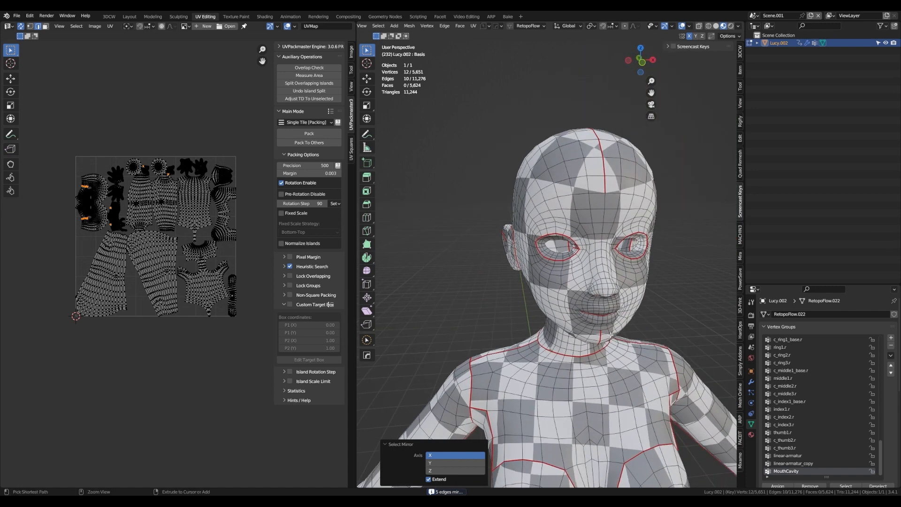
{"action": "key", "text": "ctrl+e"}
{"action": "left_click", "coordinate": [611, 336]}
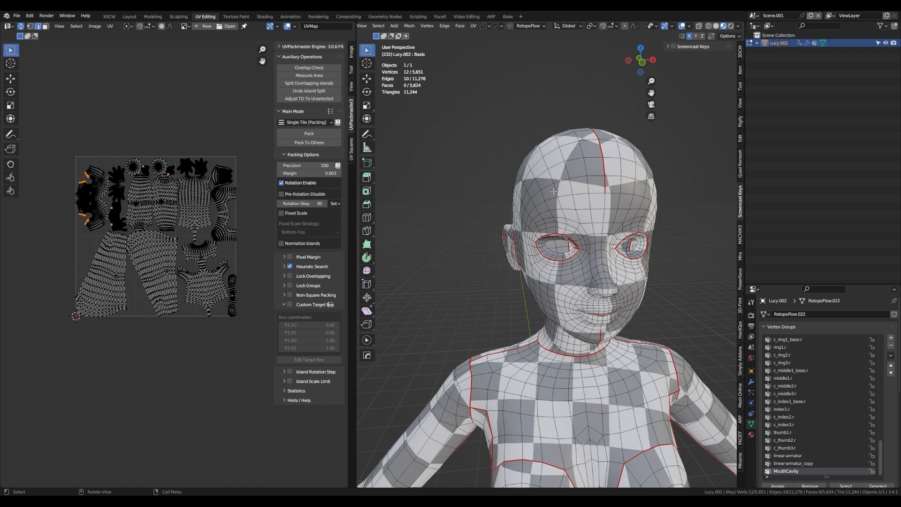
Select the edge path from the top of the ear to the back-of-head centre seam, mirror it across X and mark it as a seam
{"action": "middle_click_drag", "start_coordinate": [554, 191], "coordinate": [516, 221]}
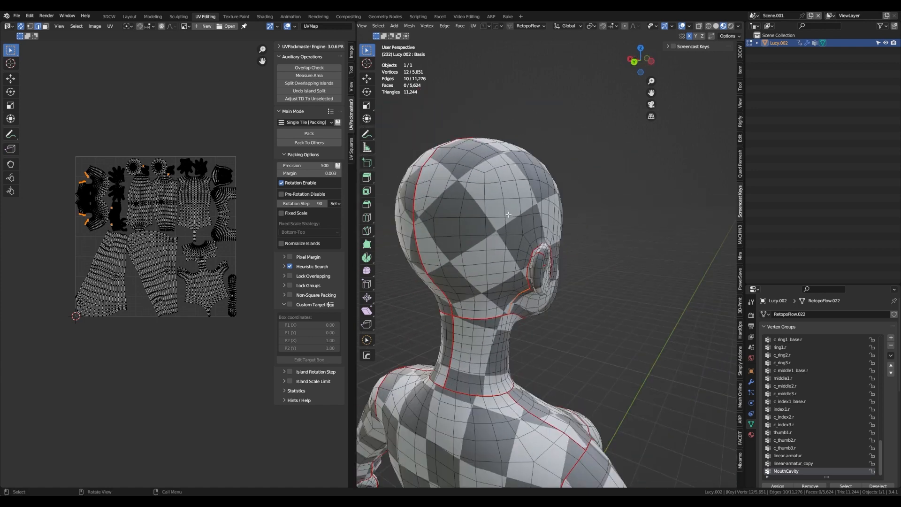
{"action": "middle_click_drag", "start_coordinate": [401, 190], "coordinate": [564, 234]}
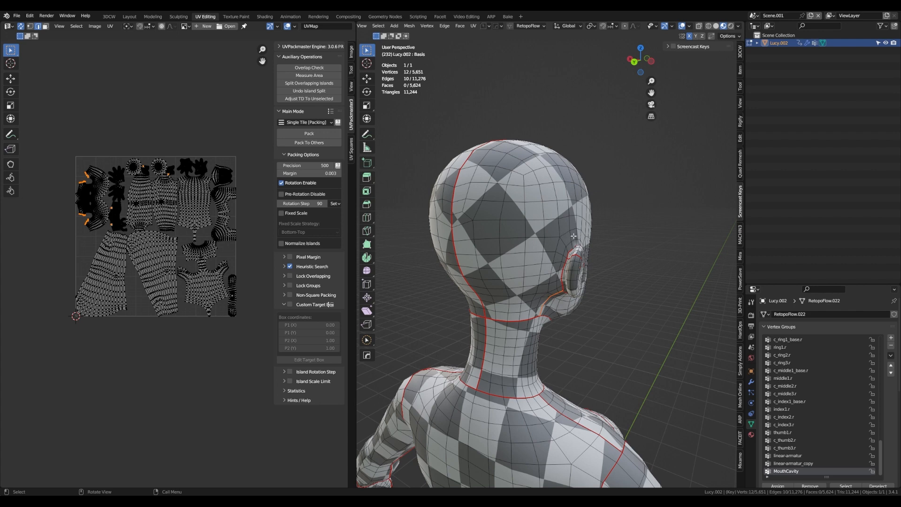
{"action": "scroll", "coordinate": [558, 259], "scroll_direction": "up", "scroll_amount": 3}
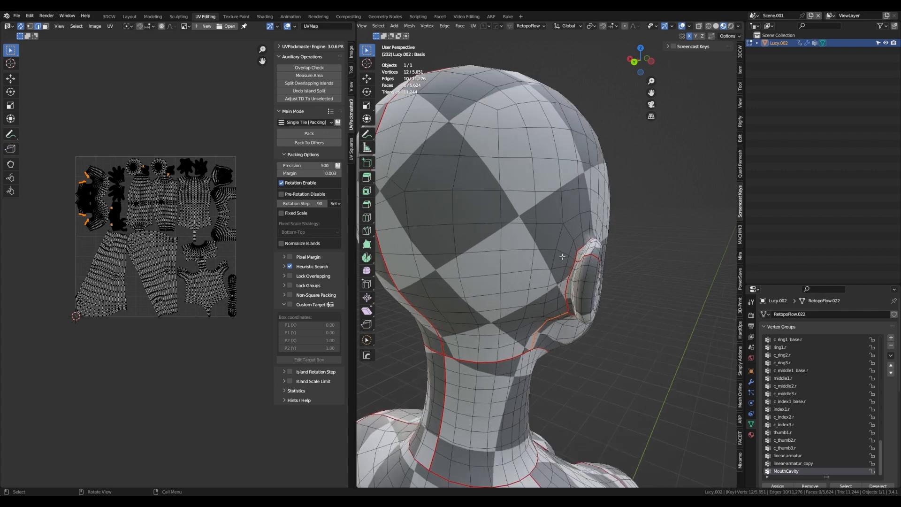
{"action": "left_click", "coordinate": [576, 250]}
{"action": "scroll", "coordinate": [572, 256], "scroll_direction": "down", "scroll_amount": 3}
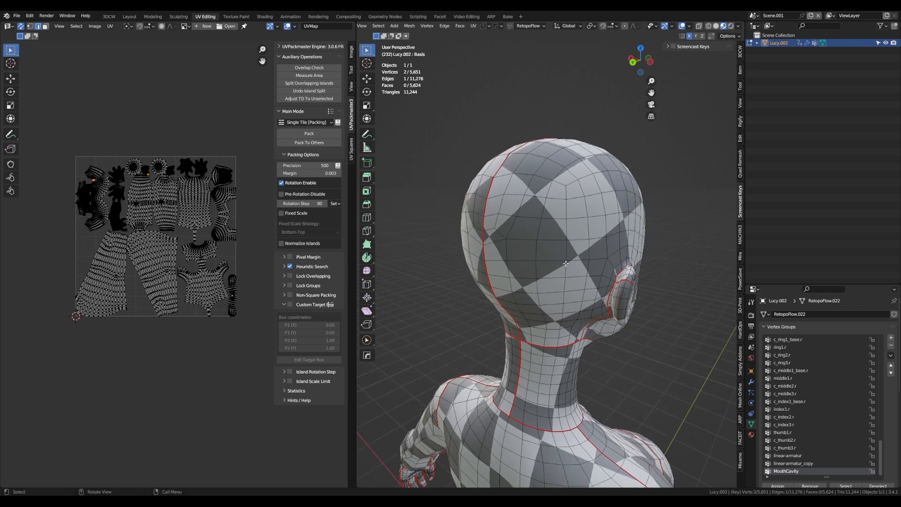
{"action": "middle_click_drag", "start_coordinate": [565, 264], "coordinate": [528, 273]}
{"action": "left_click", "coordinate": [498, 261], "text": "ctrl"}
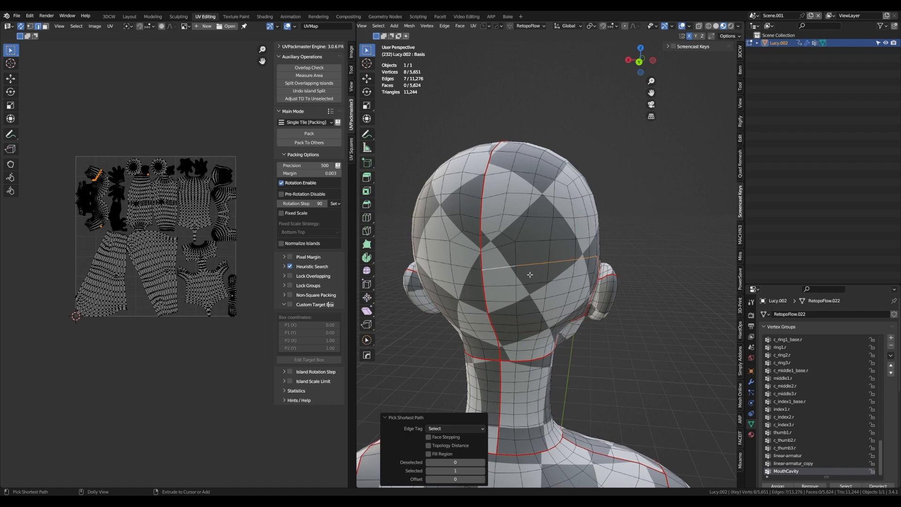
{"action": "key", "text": "ctrl+shift+m"}
{"action": "key", "text": "ctrl+e"}
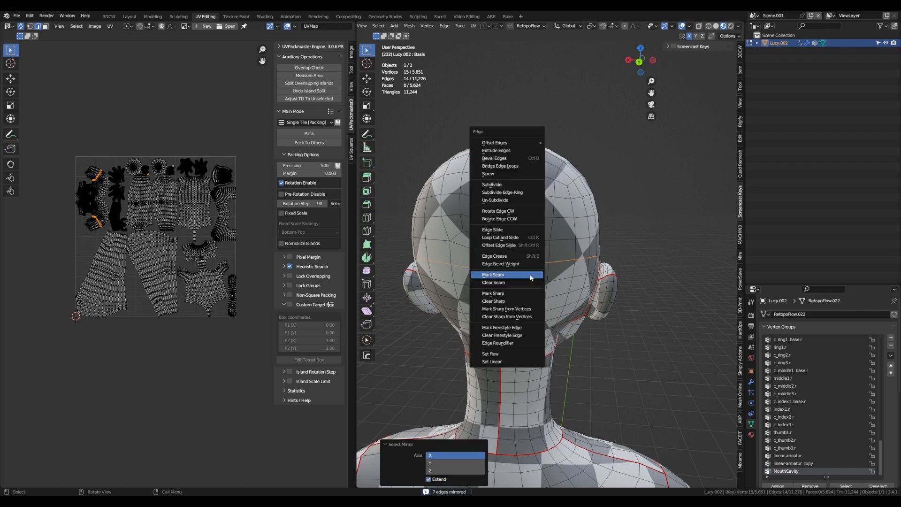
{"action": "left_click", "coordinate": [530, 275]}
Clear the vertical centre seam on the back of the head between the new horizontal seam and the neck seam
{"action": "left_click", "coordinate": [540, 271]}
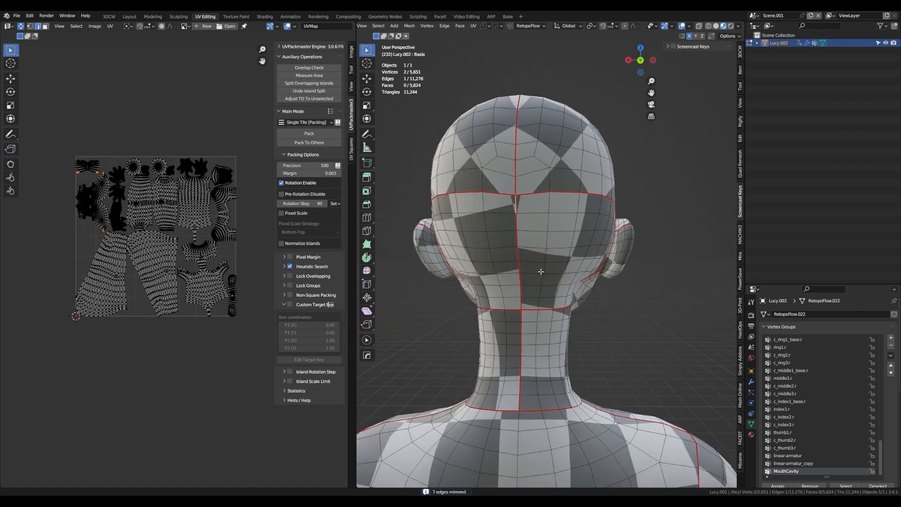
{"action": "middle_click_drag", "start_coordinate": [541, 271], "coordinate": [535, 197]}
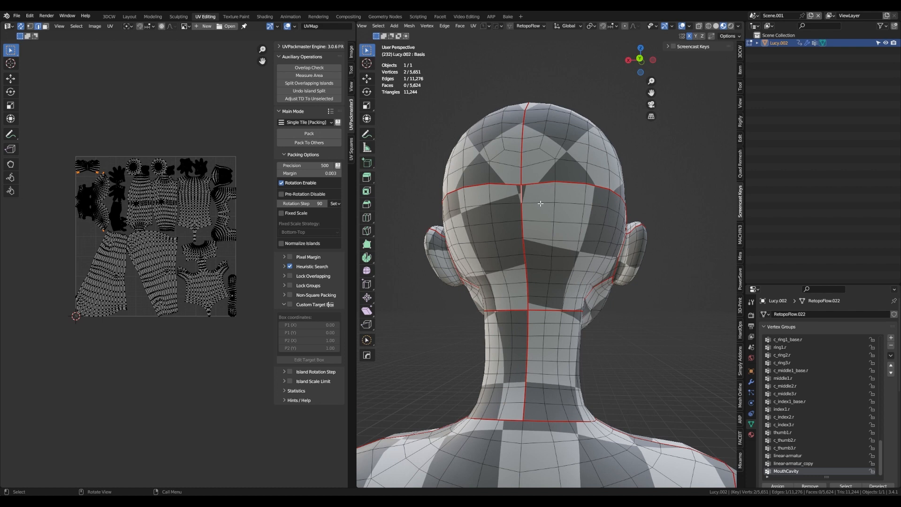
{"action": "left_click", "coordinate": [527, 312], "text": "ctrl"}
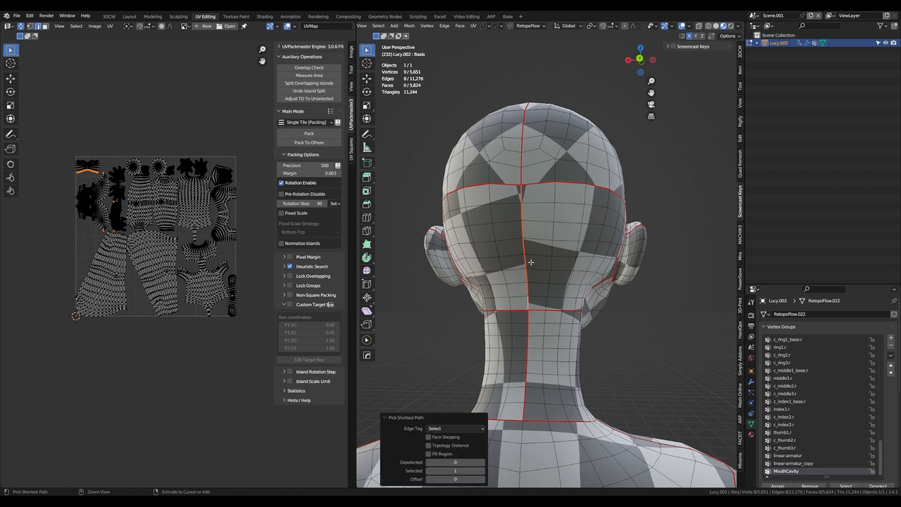
{"action": "key", "text": "ctrl+e"}
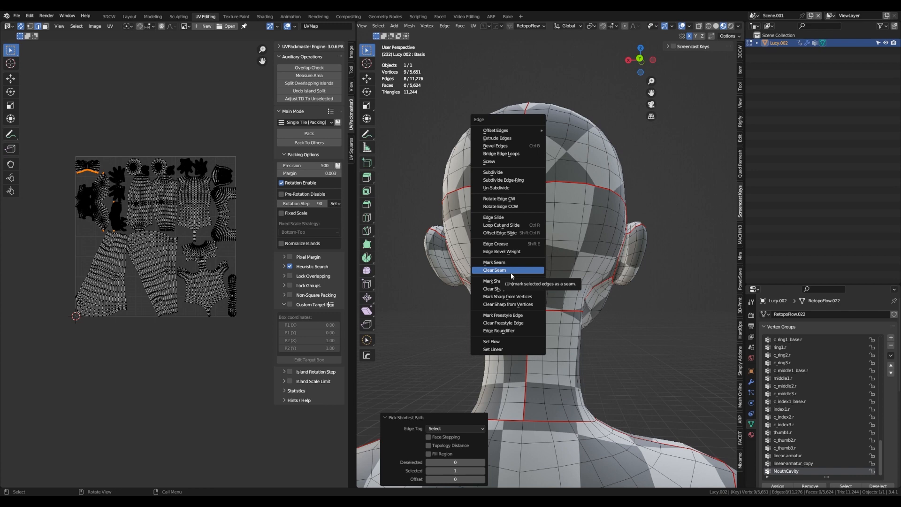
{"action": "left_click", "coordinate": [511, 271]}
Switch to Object Mode and look over the checker pattern on the whole figure from the front
{"action": "scroll", "coordinate": [634, 316], "scroll_direction": "down", "scroll_amount": 4}
{"action": "middle_click_drag", "start_coordinate": [634, 316], "coordinate": [543, 293]}
{"action": "key", "text": "Tab"}
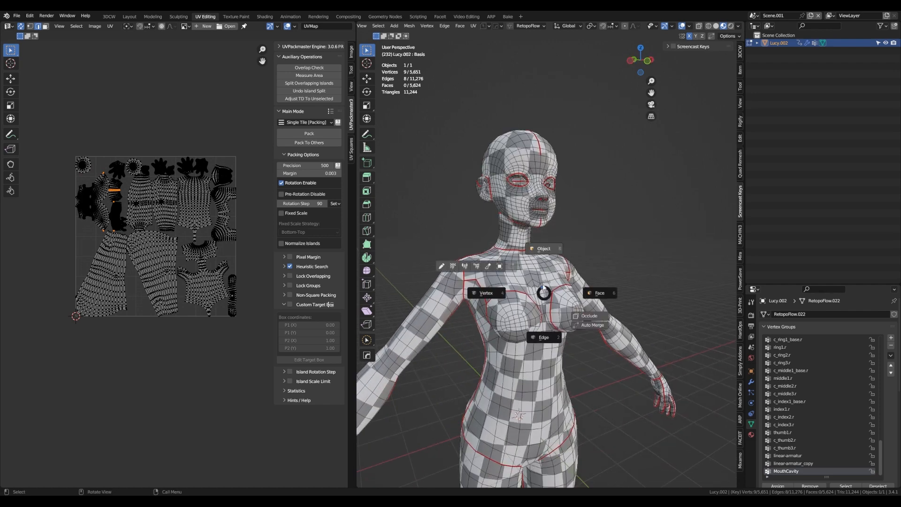
{"action": "left_click", "coordinate": [543, 249]}
{"action": "scroll", "coordinate": [604, 263], "scroll_direction": "down", "scroll_amount": 3}
{"action": "middle_click_drag", "start_coordinate": [604, 263], "coordinate": [591, 235]}
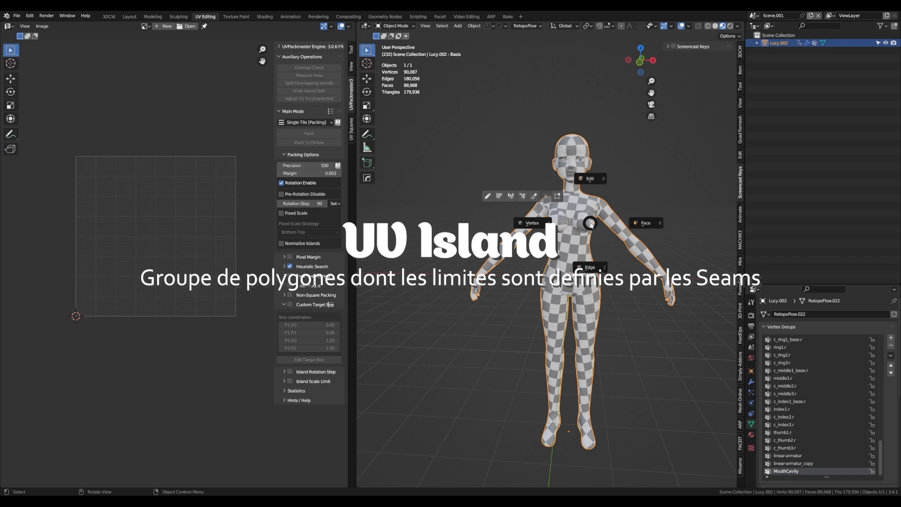
Return to Edit Mode with face selection, then collapse the Auxiliary Operations settings and hide the UV editor's sidebar
{"action": "left_click", "coordinate": [642, 218]}
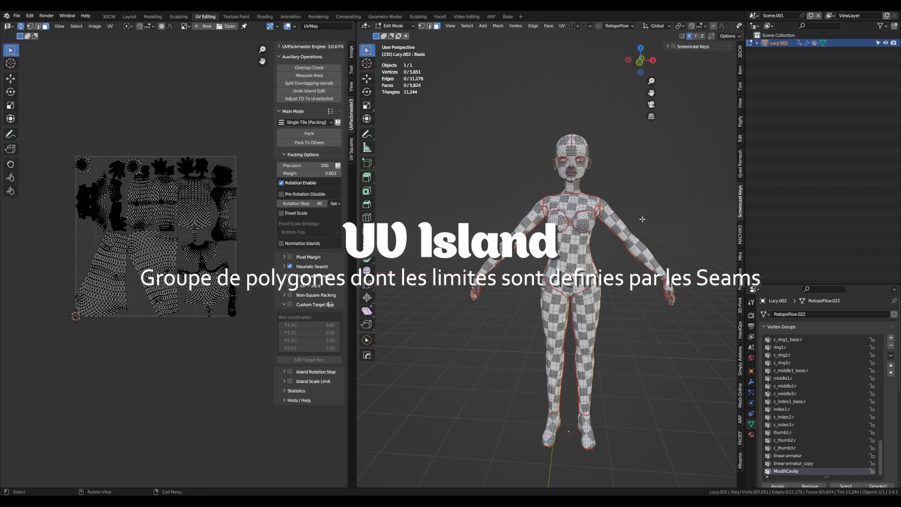
{"action": "left_click", "coordinate": [282, 57]}
{"action": "key", "text": "n"}
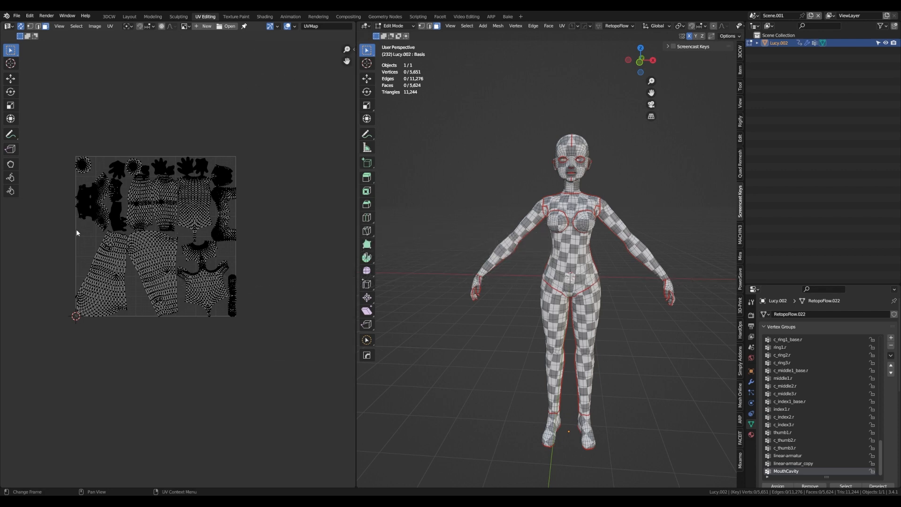
{"action": "scroll", "coordinate": [88, 232], "scroll_direction": "up", "scroll_amount": 2}
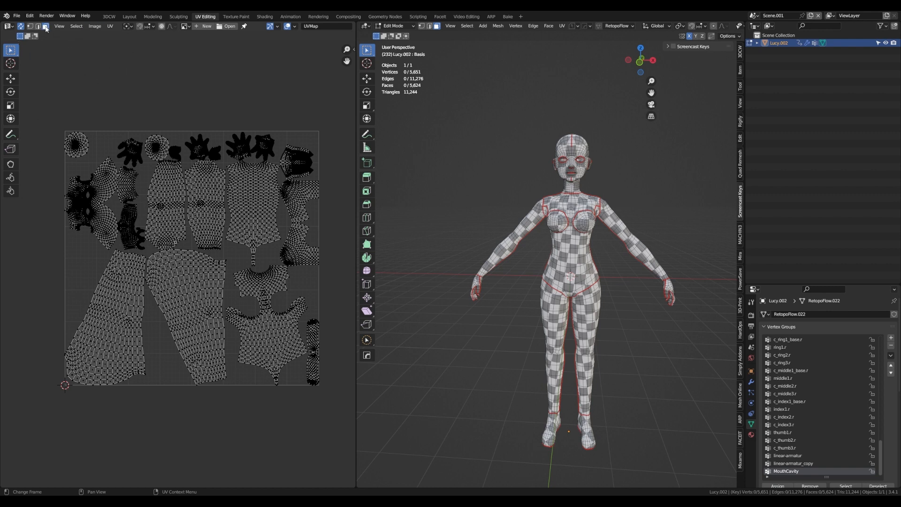
Turn UV Sync Selection off, select and deselect the whole mesh to compare the UV display, and turn sync back on
{"action": "left_click", "coordinate": [21, 27]}
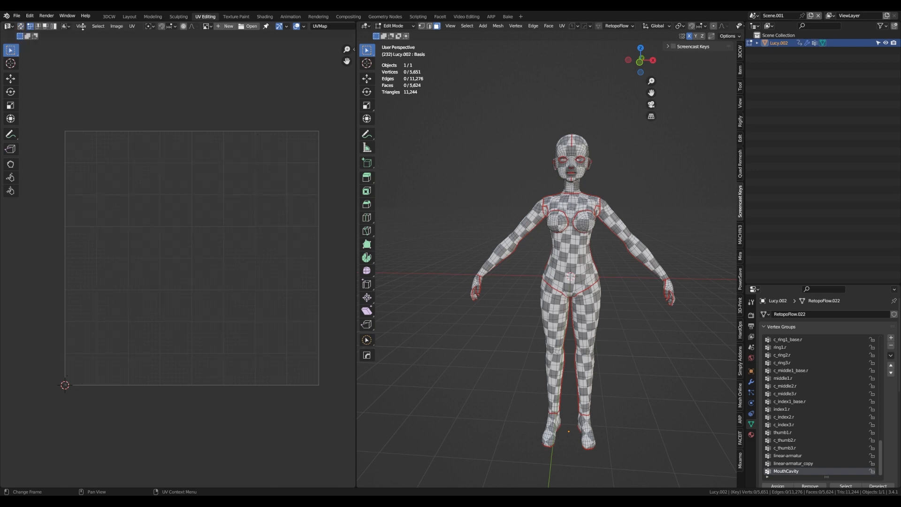
{"action": "left_click", "coordinate": [21, 26]}
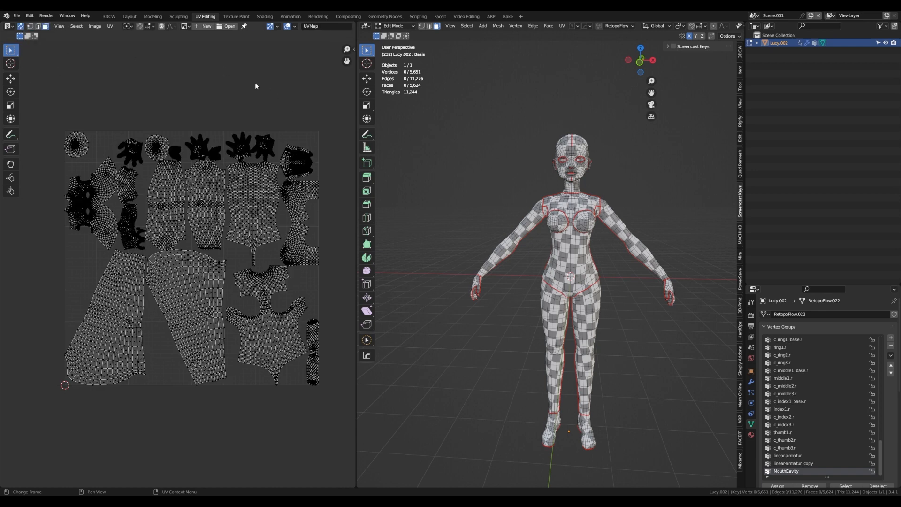
{"action": "left_click", "coordinate": [21, 27]}
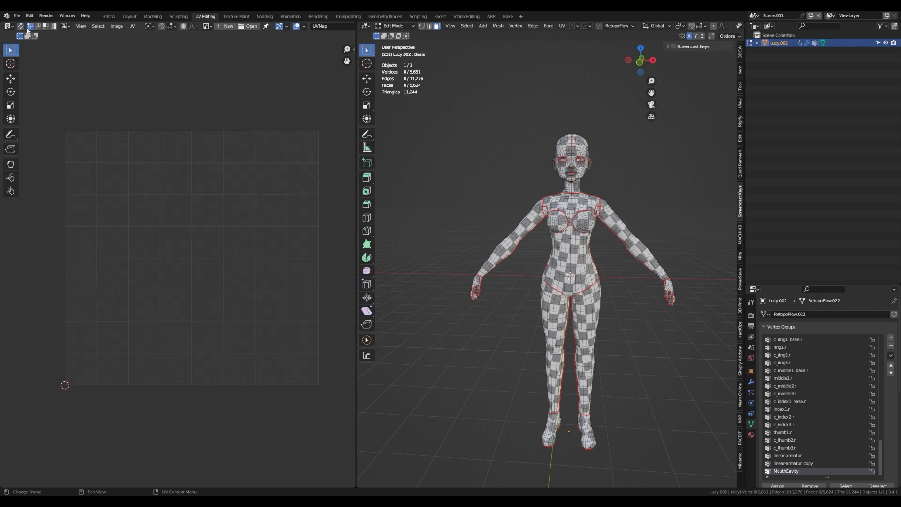
{"action": "left_click", "coordinate": [574, 267]}
{"action": "key", "text": "a"}
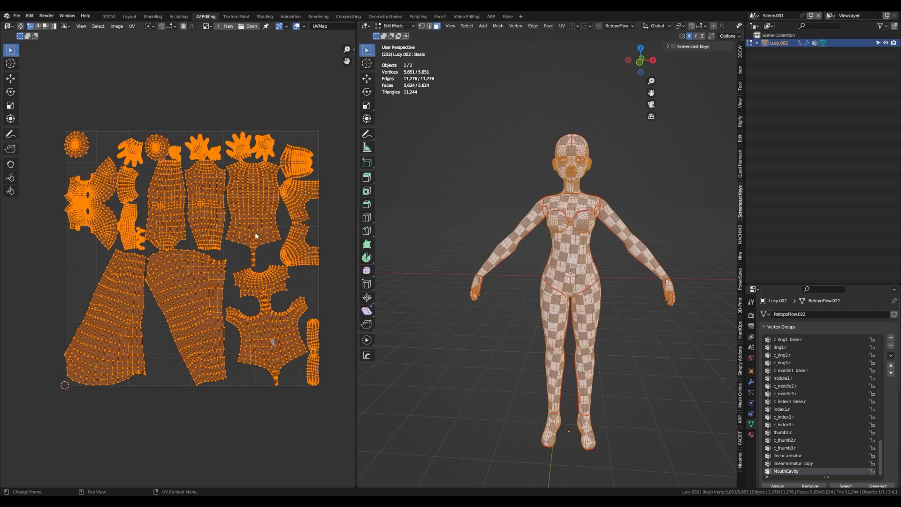
{"action": "key", "text": "alt+a"}
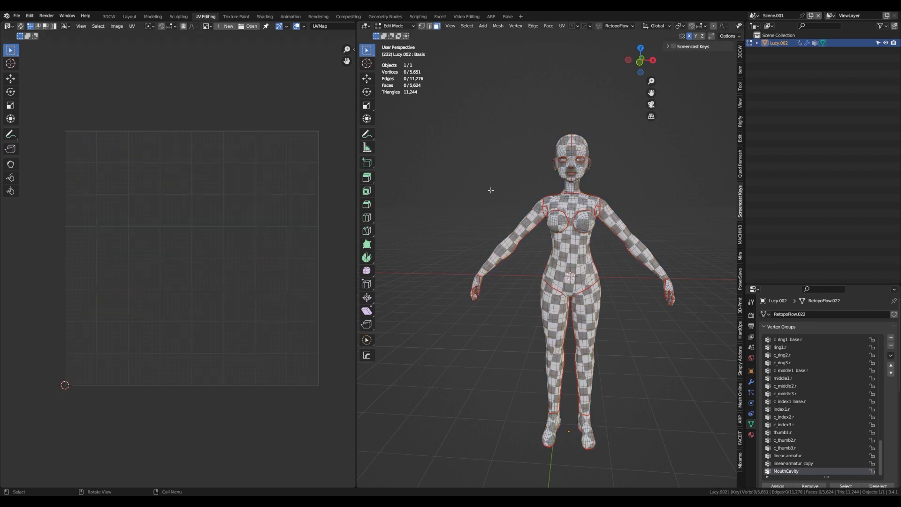
{"action": "left_click", "coordinate": [21, 27]}
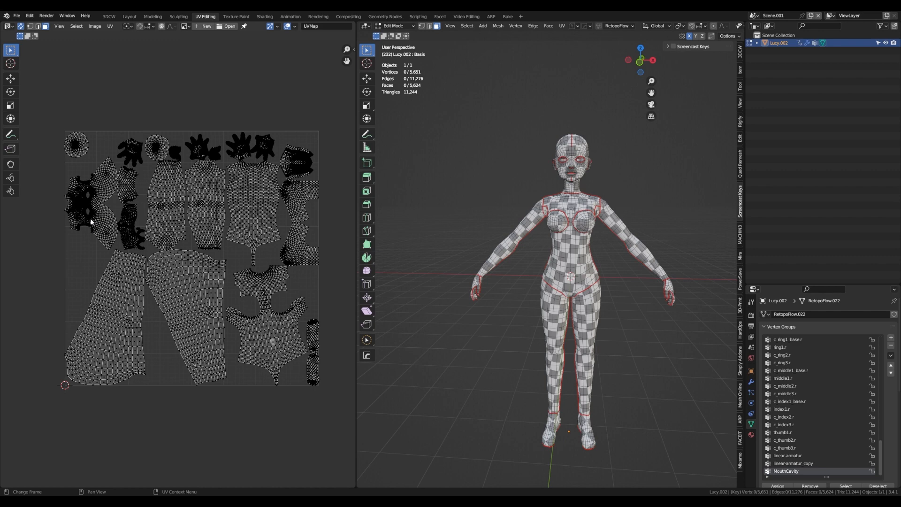
Select the linked head UV island and move it out above the UV tile
{"action": "middle_click_drag", "start_coordinate": [615, 295], "coordinate": [587, 289]}
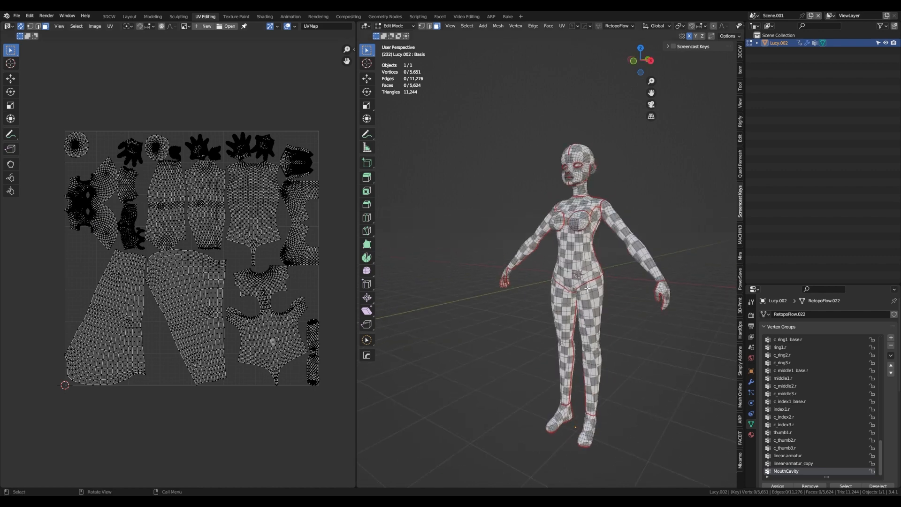
{"action": "left_click", "coordinate": [99, 227]}
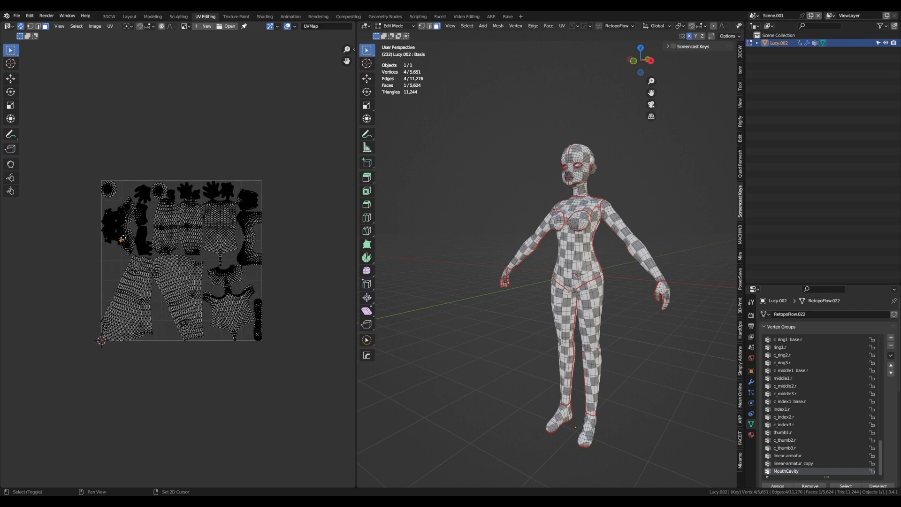
{"action": "scroll", "coordinate": [127, 237], "scroll_direction": "down", "scroll_amount": 2}
{"action": "key", "text": "l"}
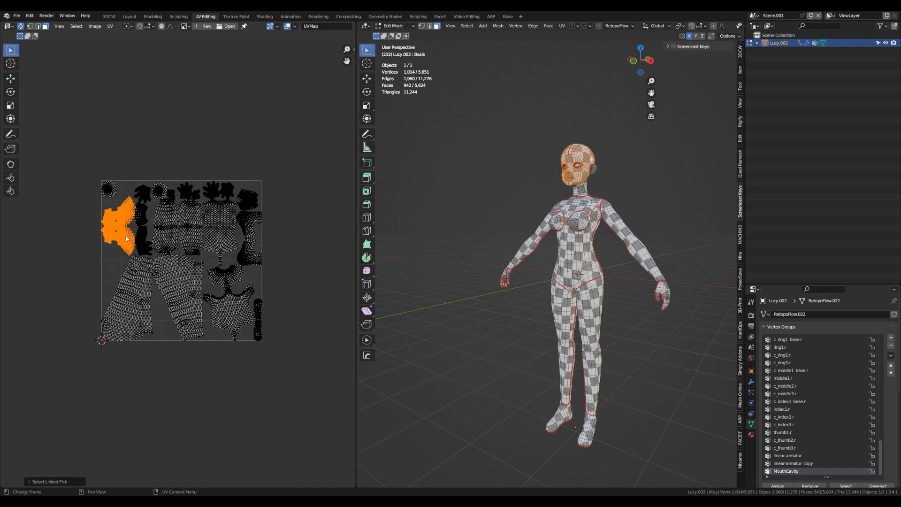
{"action": "left_click_drag", "start_coordinate": [127, 238], "coordinate": [177, 131]}
{"action": "key", "text": "s"}
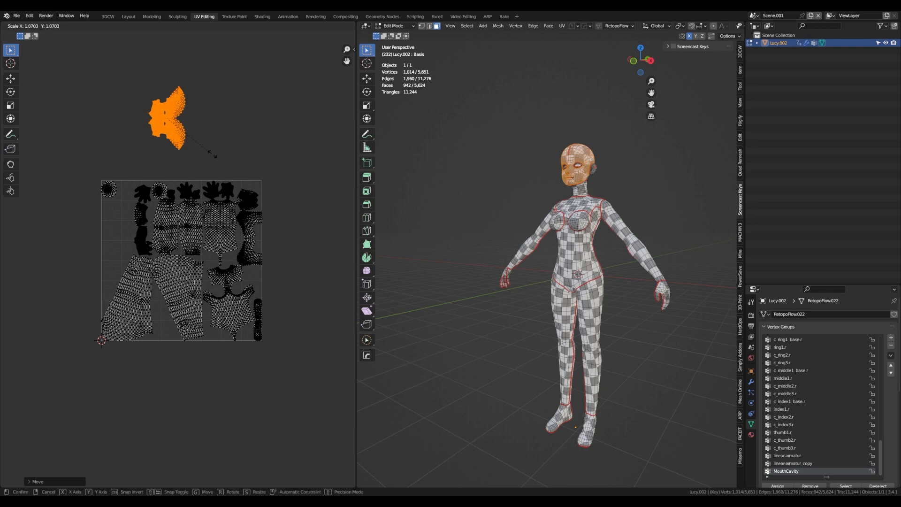
{"action": "right_click", "coordinate": [247, 179]}
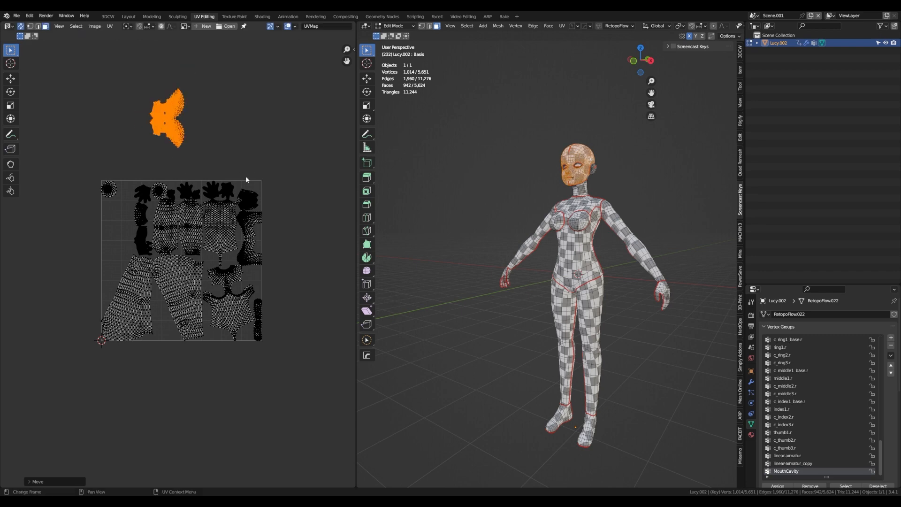
Scale the head UV island up by about 2.92 while watching the checker size on the face
{"action": "middle_click_drag", "start_coordinate": [540, 165], "coordinate": [584, 172]}
{"action": "scroll", "coordinate": [583, 171], "scroll_direction": "up", "scroll_amount": 6}
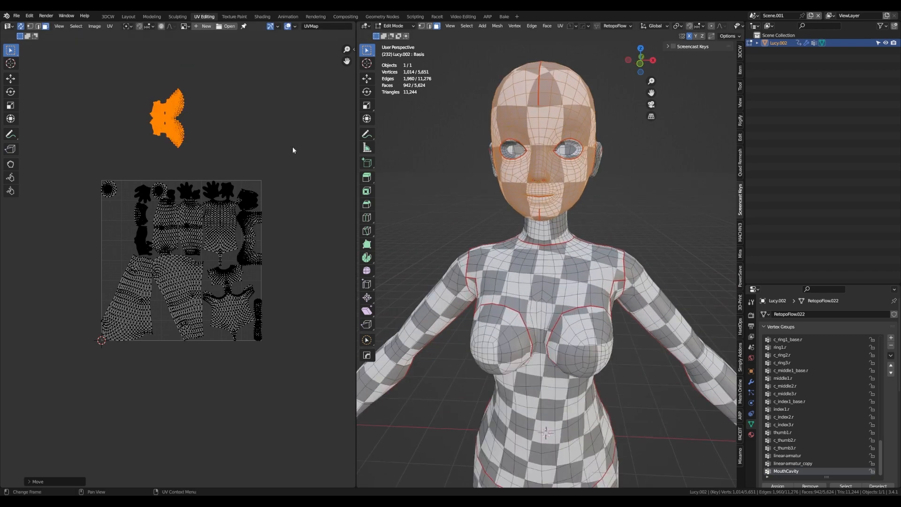
{"action": "key", "text": "s"}
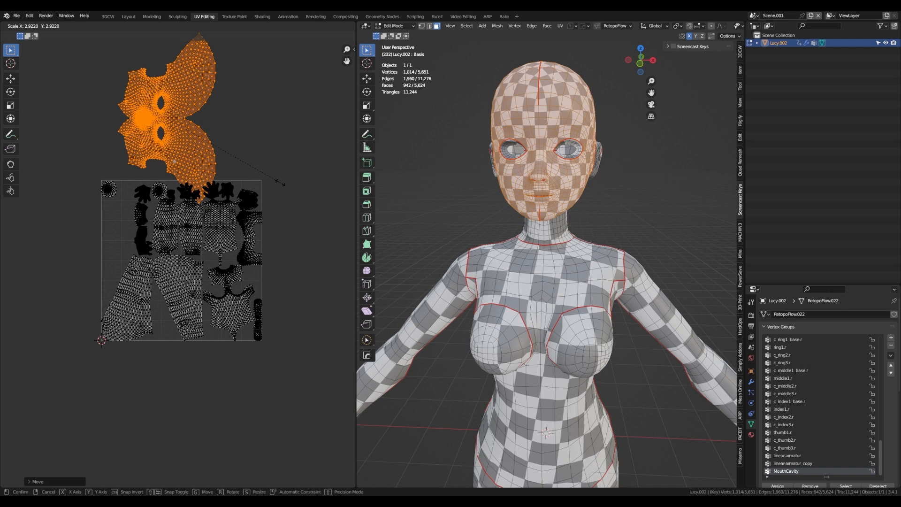
{"action": "left_click", "coordinate": [280, 182]}
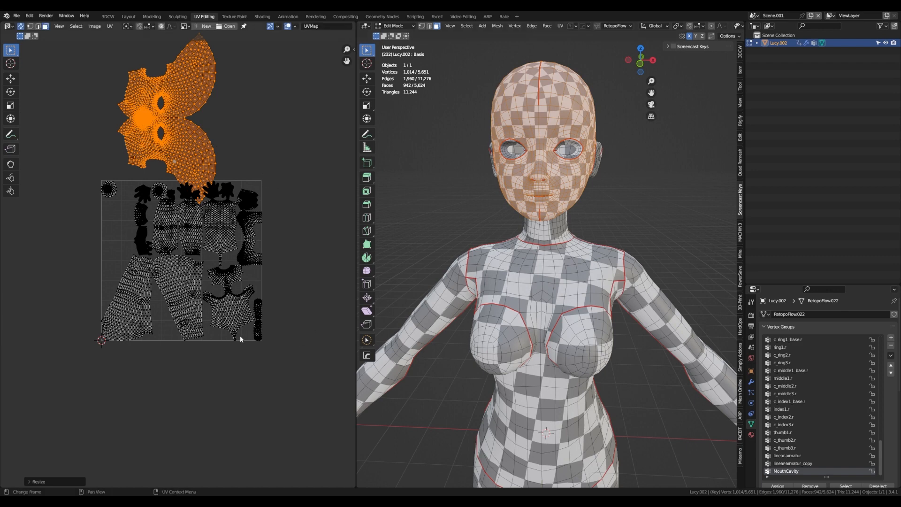
Select the linked UV island of the character's left leg and try scaling it down to about 0.29
{"action": "scroll", "coordinate": [173, 322], "scroll_direction": "down", "scroll_amount": 2}
{"action": "middle_click_drag", "start_coordinate": [563, 463], "coordinate": [605, 266], "text": "shift"}
{"action": "scroll", "coordinate": [576, 306], "scroll_direction": "down", "scroll_amount": 2}
{"action": "scroll", "coordinate": [576, 306], "scroll_direction": "down", "scroll_amount": 1}
{"action": "scroll", "coordinate": [146, 312], "scroll_direction": "up", "scroll_amount": 5}
{"action": "left_click", "coordinate": [146, 314]}
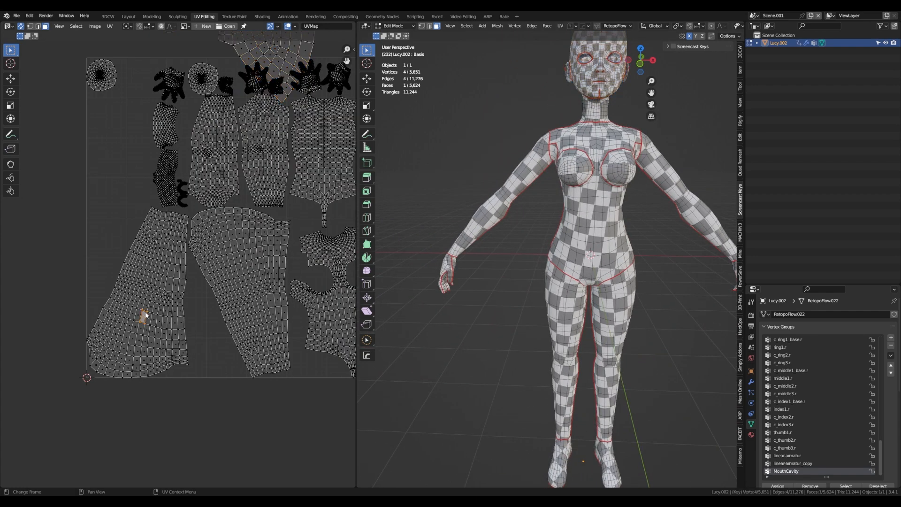
{"action": "key", "text": "l"}
{"action": "scroll", "coordinate": [146, 315], "scroll_direction": "down", "scroll_amount": 2}
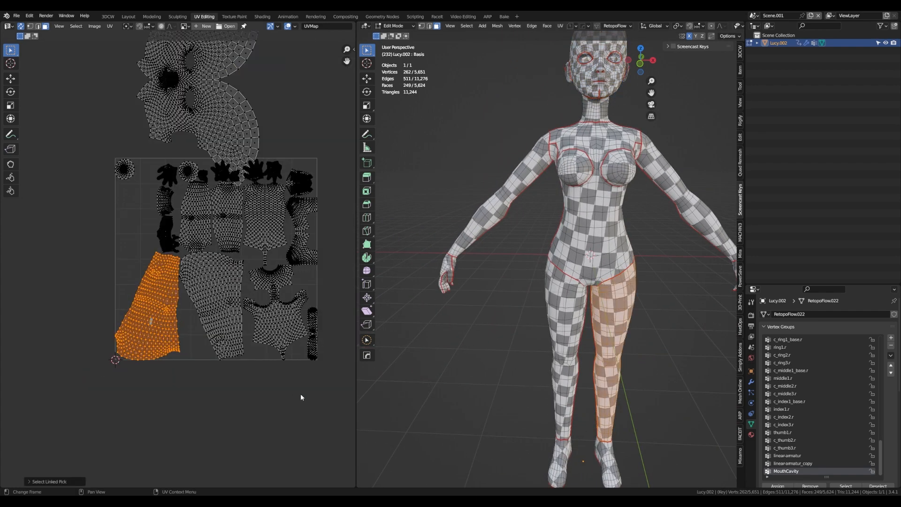
{"action": "key", "text": "s"}
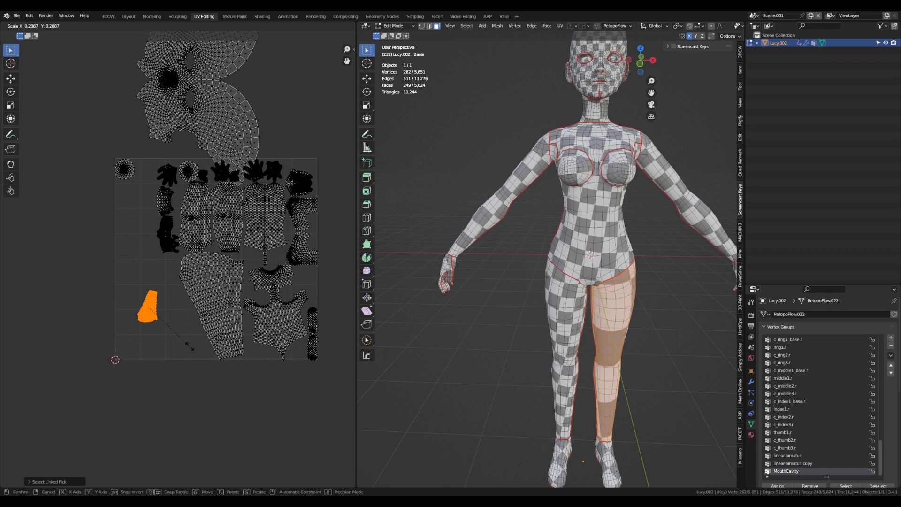
{"action": "right_click", "coordinate": [191, 344]}
Select all UV islands and reveal the UVPackmaster settings with its general engine options expanded
{"action": "scroll", "coordinate": [197, 326], "scroll_direction": "down", "scroll_amount": 2}
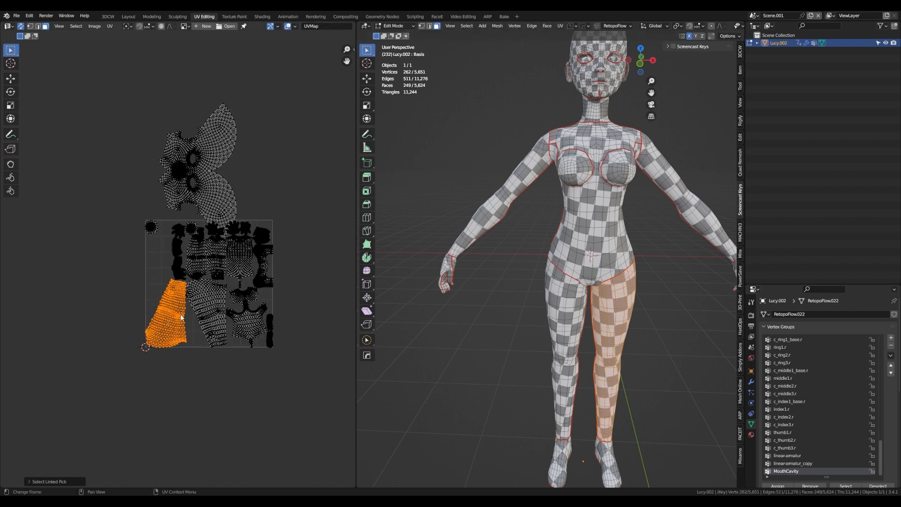
{"action": "key", "text": "a"}
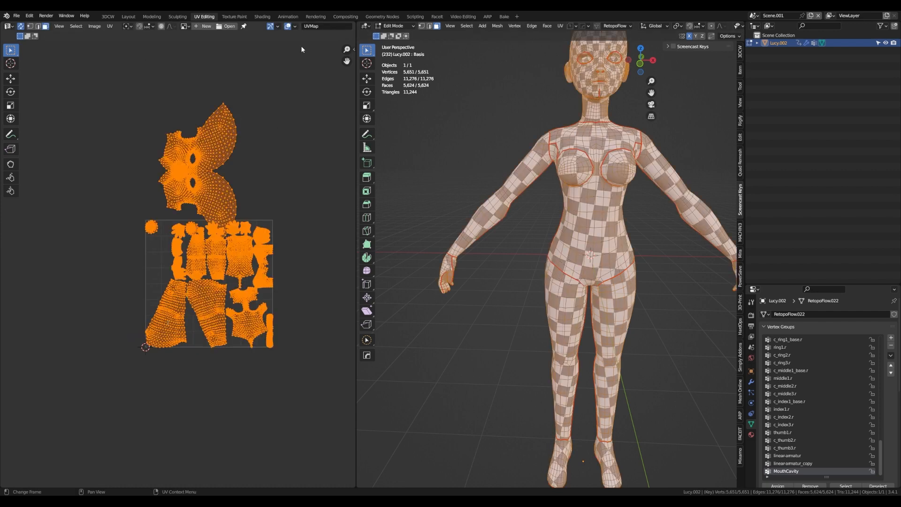
{"action": "key", "text": "n"}
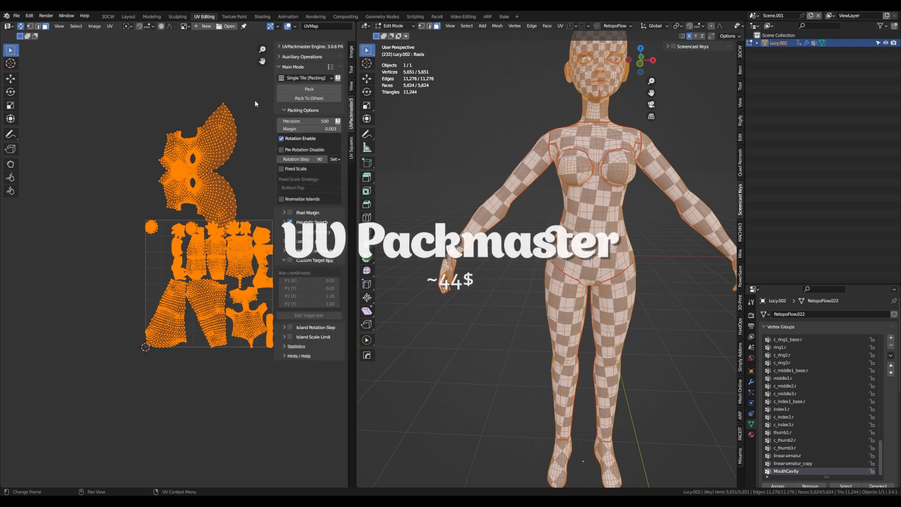
{"action": "left_click", "coordinate": [291, 49]}
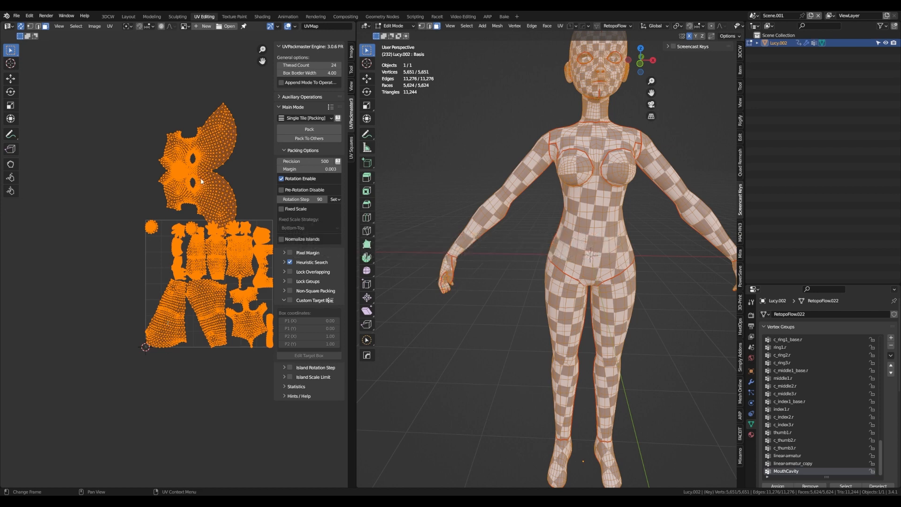
{"action": "middle_click_drag", "start_coordinate": [201, 181], "coordinate": [157, 177]}
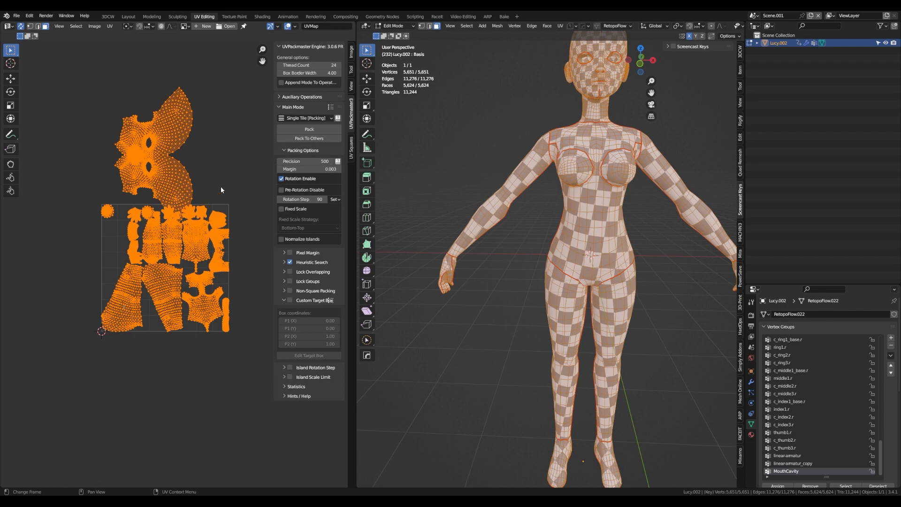
Select each linked leg UV island in turn and move both outside the UV tile
{"action": "left_click", "coordinate": [208, 201]}
{"action": "scroll", "coordinate": [159, 197], "scroll_direction": "up", "scroll_amount": 3}
{"action": "scroll", "coordinate": [157, 210], "scroll_direction": "down", "scroll_amount": 3}
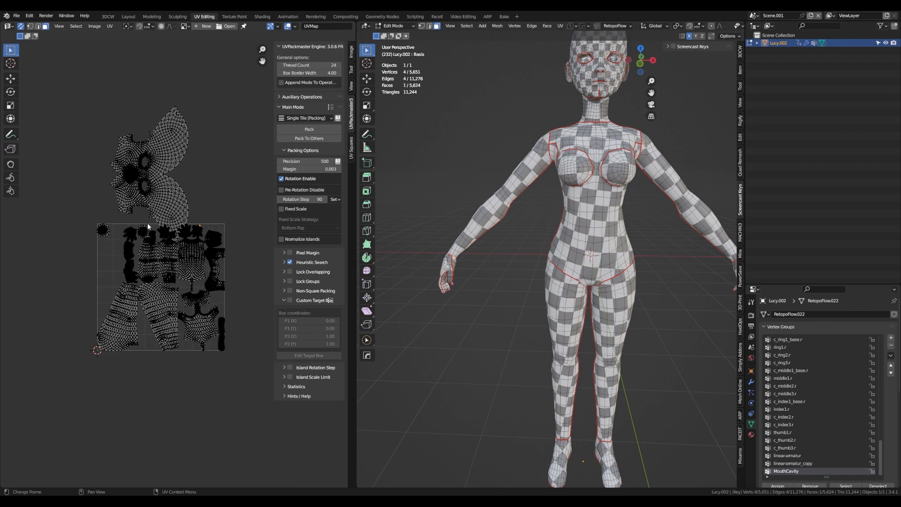
{"action": "key", "text": "l"}
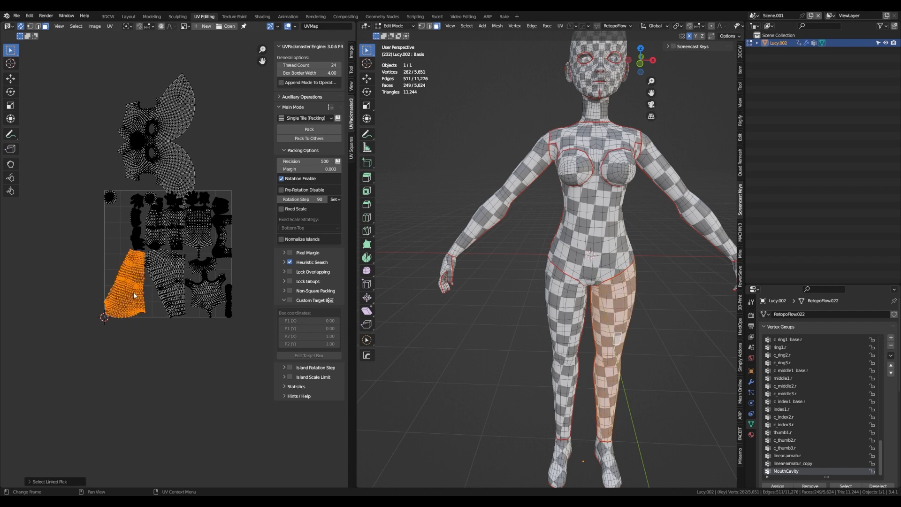
{"action": "left_click_drag", "start_coordinate": [133, 292], "coordinate": [69, 289]}
{"action": "left_click", "coordinate": [164, 288]}
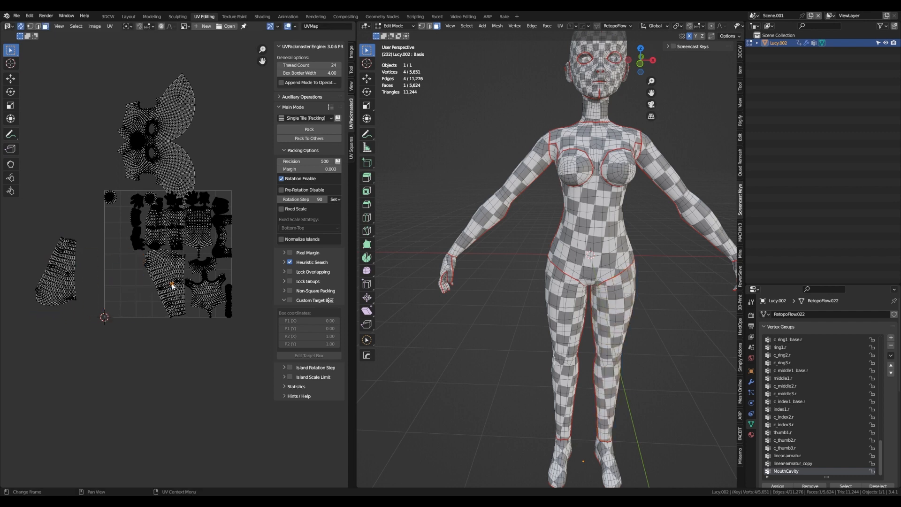
{"action": "key", "text": "l"}
{"action": "left_click_drag", "start_coordinate": [164, 288], "coordinate": [58, 355]}
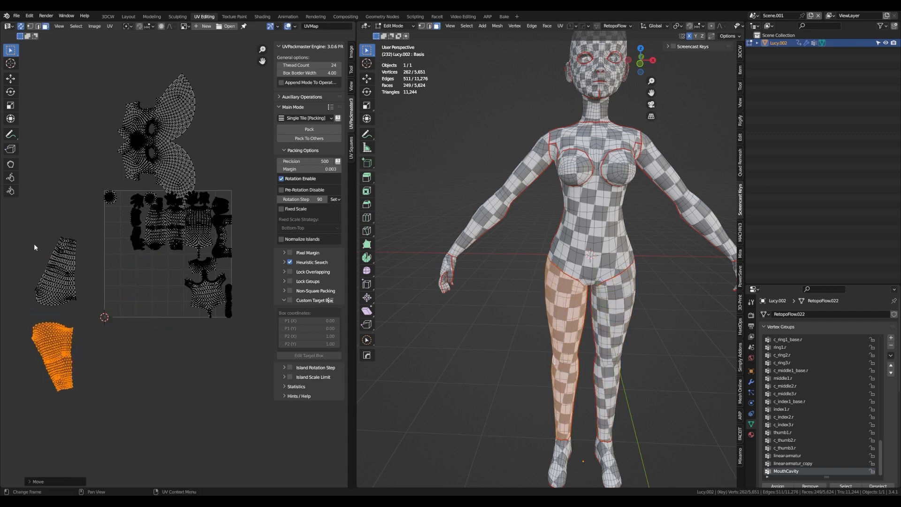
Select both leg islands together, scale them down, and move them back into the UV tile below the arm islands
{"action": "left_click_drag", "start_coordinate": [29, 238], "coordinate": [107, 410]}
{"action": "middle_click_drag", "start_coordinate": [193, 406], "coordinate": [224, 400]}
{"action": "key", "text": "s"}
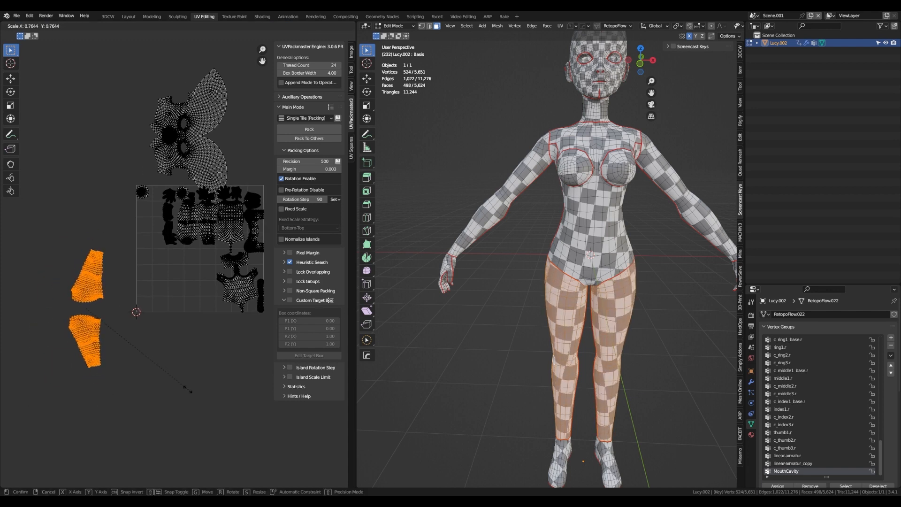
{"action": "left_click", "coordinate": [152, 362]}
{"action": "key", "text": "g"}
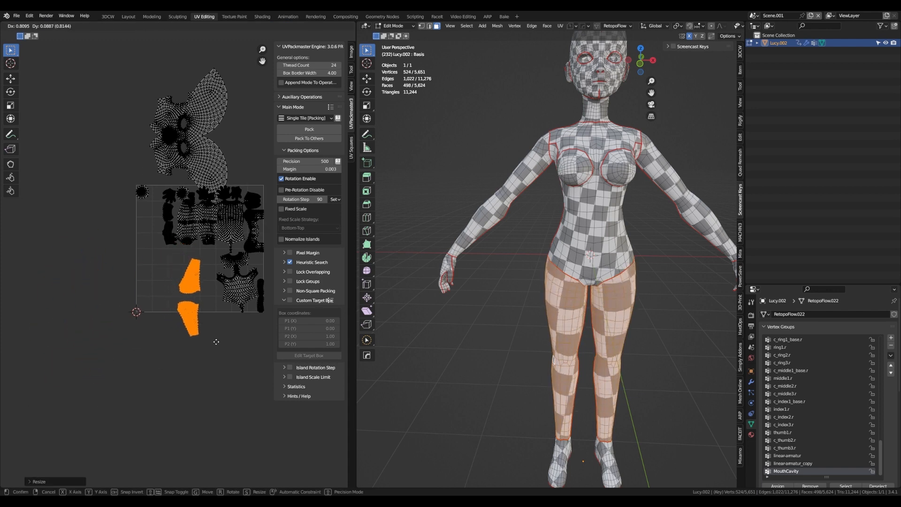
{"action": "left_click", "coordinate": [202, 312]}
Move the character's right leg island beside the other leg island and rotate it so the two nest closely
{"action": "key", "text": "alt+a"}
{"action": "key", "text": "l"}
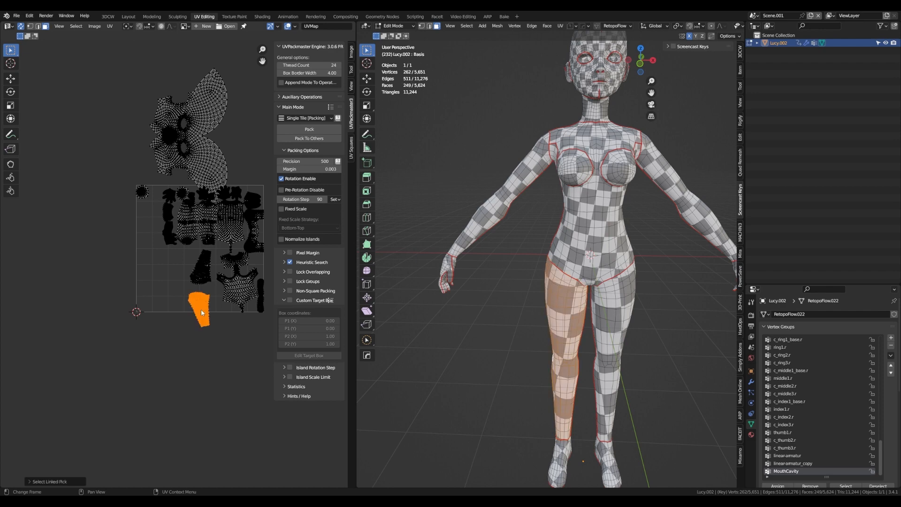
{"action": "key", "text": "g"}
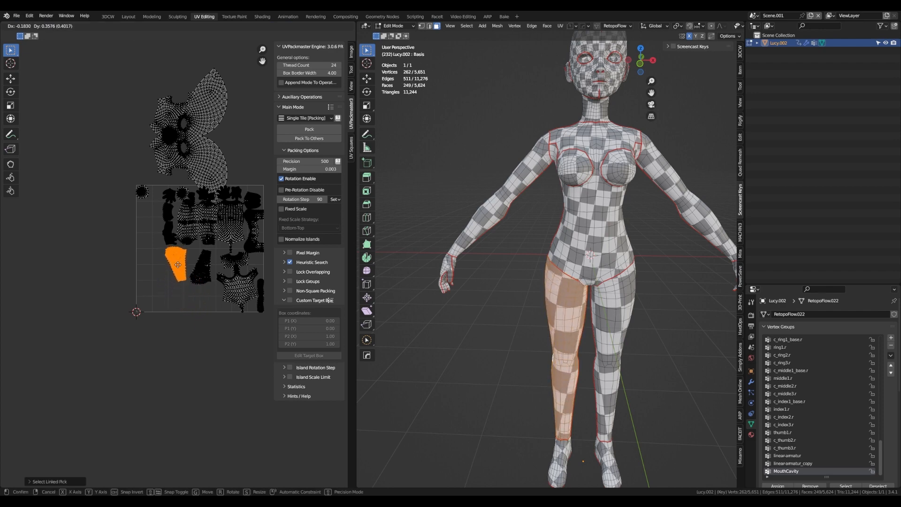
{"action": "left_click", "coordinate": [181, 272]}
{"action": "scroll", "coordinate": [182, 271], "scroll_direction": "up", "scroll_amount": 5}
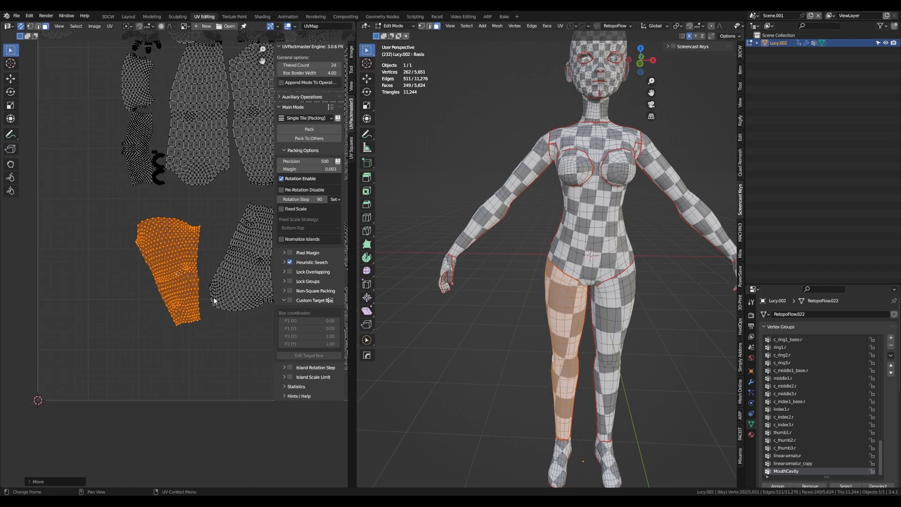
{"action": "key", "text": "r"}
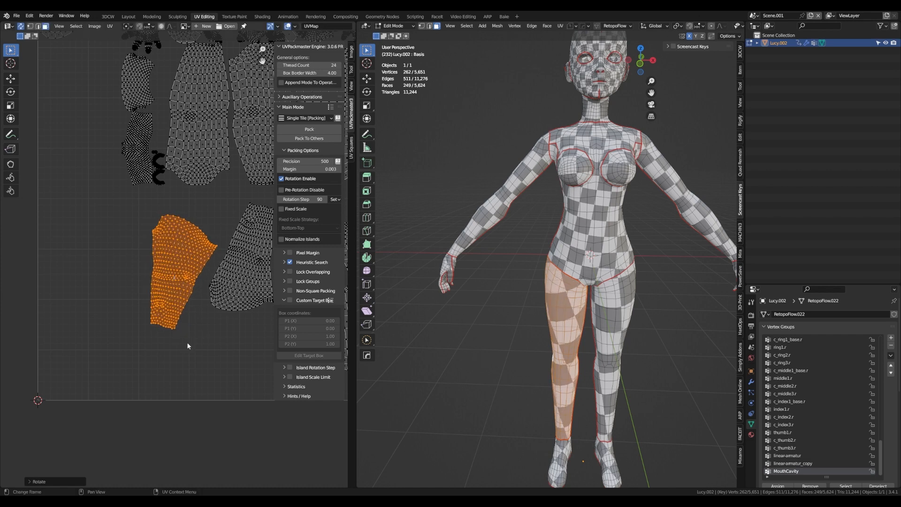
{"action": "left_click", "coordinate": [187, 346]}
{"action": "key", "text": "g"}
{"action": "left_click", "coordinate": [178, 329]}
{"action": "scroll", "coordinate": [178, 326], "scroll_direction": "down", "scroll_amount": 5}
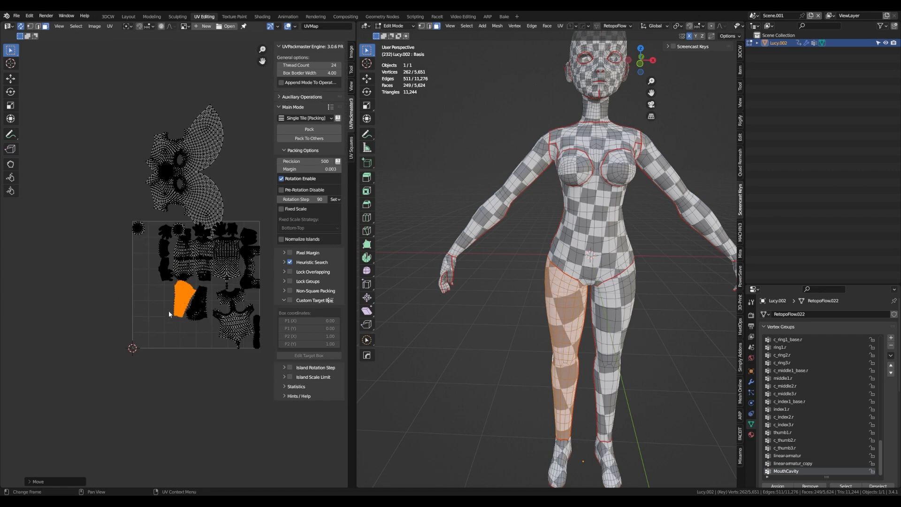
Select the linked head island, scale it down to about 0.7, and place it over the UV tile's lower-left corner
{"action": "left_click", "coordinate": [206, 201]}
{"action": "key", "text": "l"}
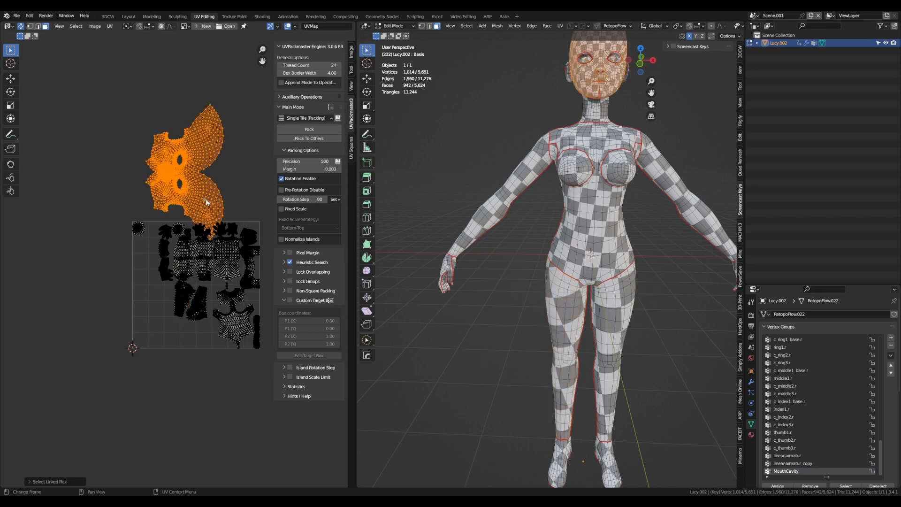
{"action": "key", "text": "g"}
{"action": "left_click", "coordinate": [131, 351]}
{"action": "scroll", "coordinate": [183, 381], "scroll_direction": "up", "scroll_amount": 1}
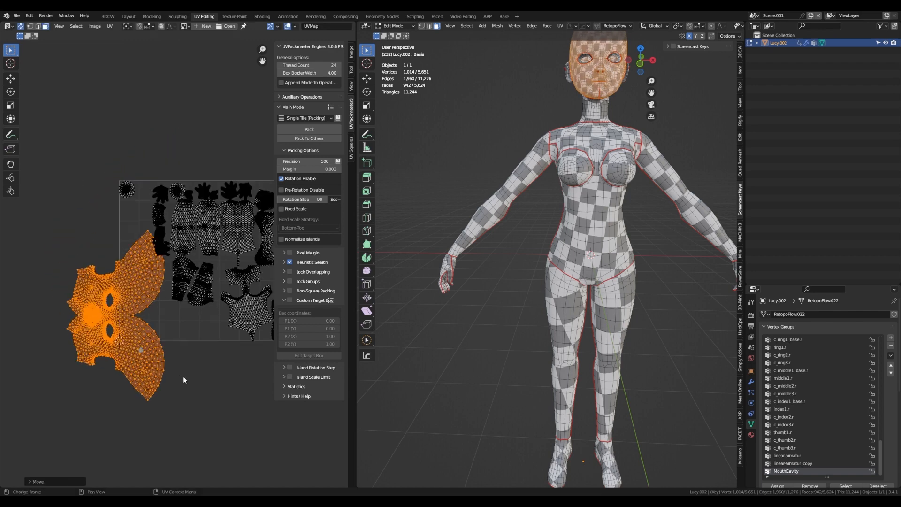
{"action": "key", "text": "s"}
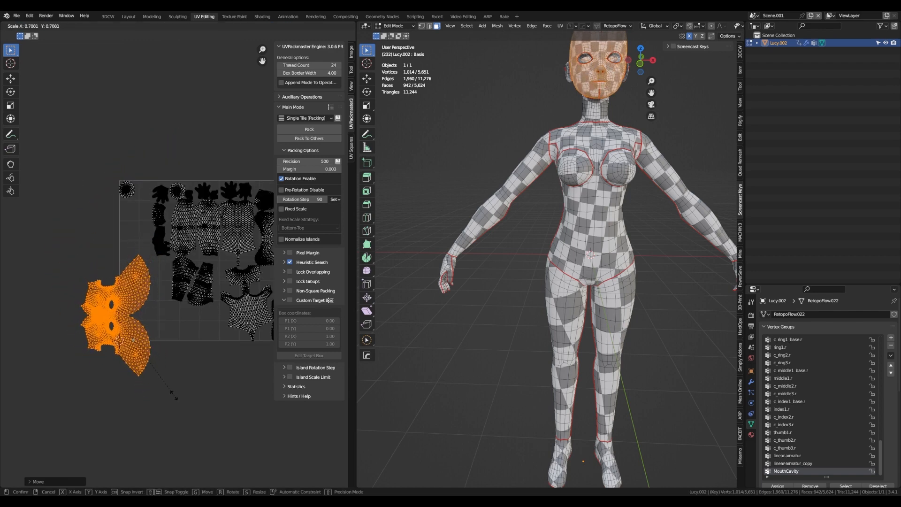
{"action": "left_click", "coordinate": [172, 398]}
{"action": "key", "text": "g"}
{"action": "left_click", "coordinate": [157, 367]}
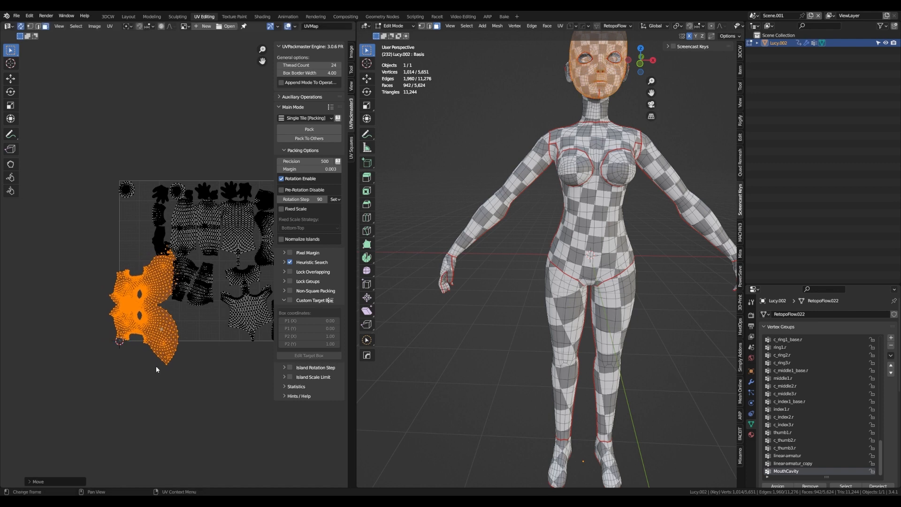
Rotate the head UV island by about 21 degrees to tilt it into the tile's corner
{"action": "middle_click_drag", "start_coordinate": [194, 373], "coordinate": [178, 383]}
{"action": "key", "text": "r"}
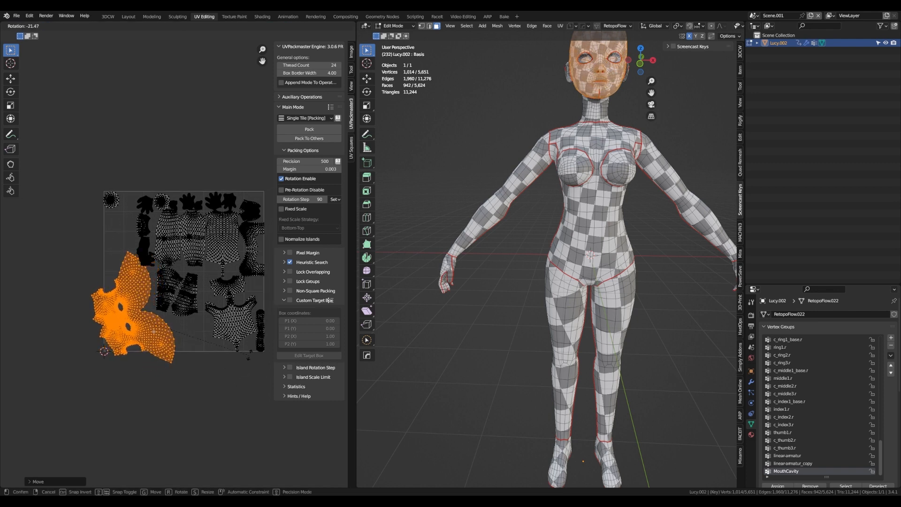
{"action": "left_click", "coordinate": [183, 333]}
Select the linked arm and torso UV islands, scale them down together, and move them up toward the hand islands
{"action": "middle_click_drag", "start_coordinate": [183, 333], "coordinate": [153, 356]}
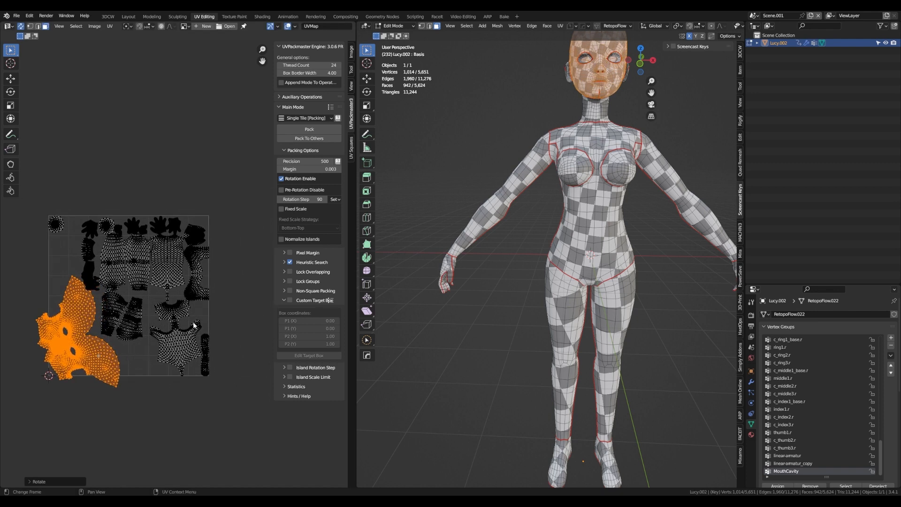
{"action": "scroll", "coordinate": [165, 362], "scroll_direction": "up", "scroll_amount": 2}
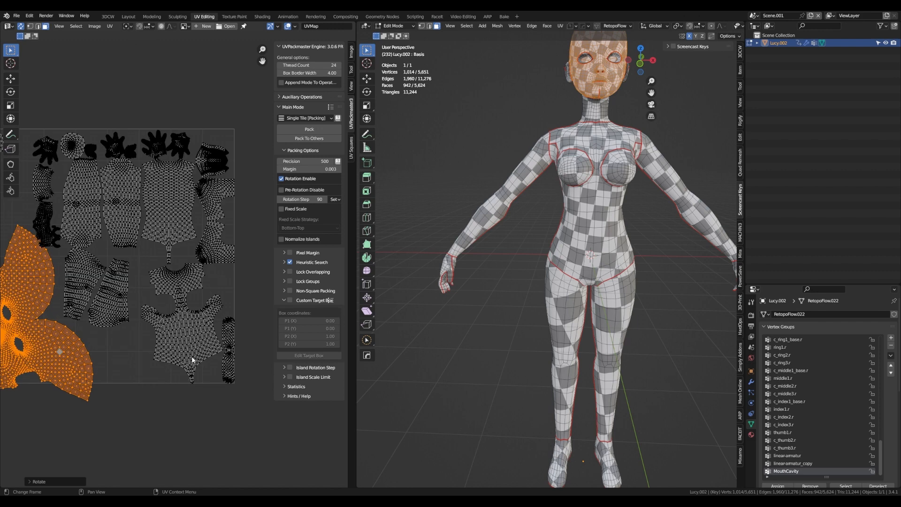
{"action": "left_click", "coordinate": [88, 215]}
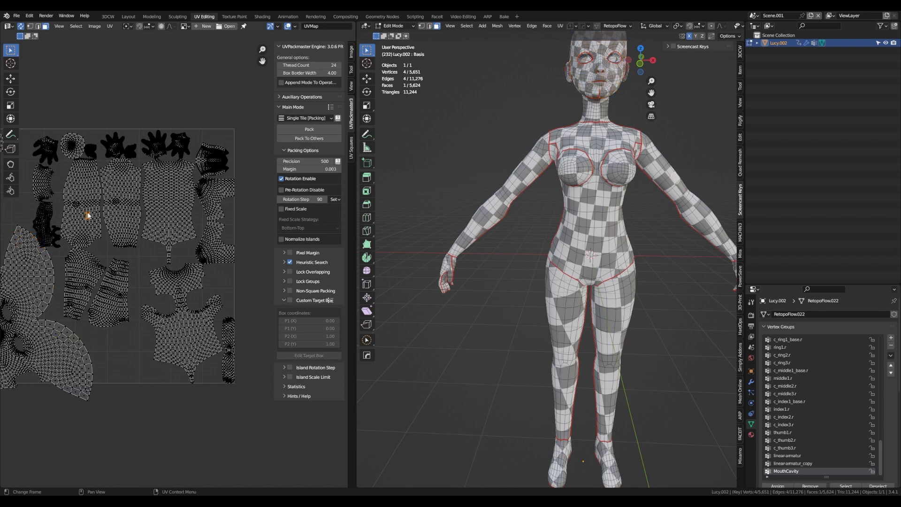
{"action": "key", "text": "l"}
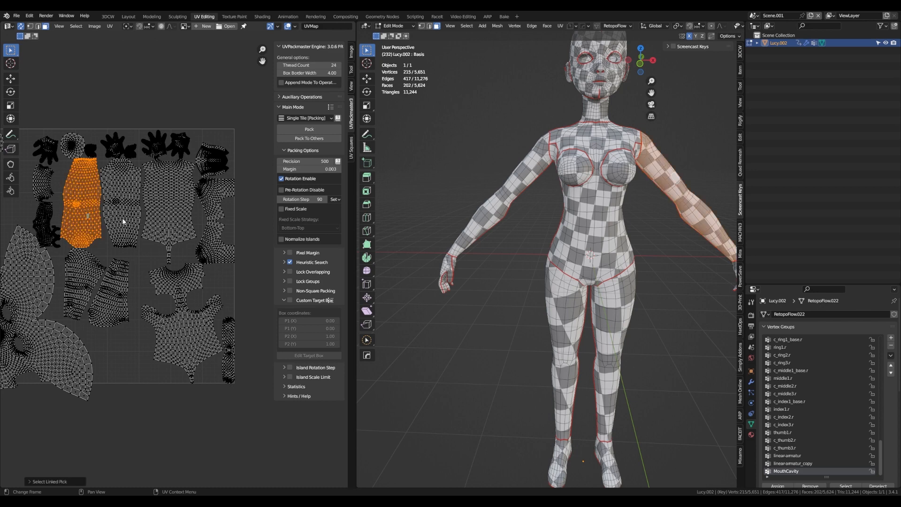
{"action": "key", "text": "l"}
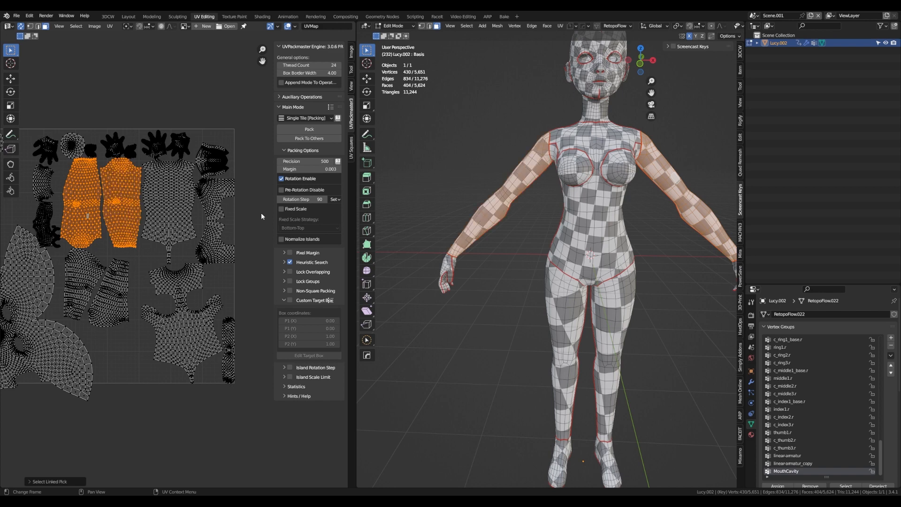
{"action": "key", "text": "l"}
{"action": "key", "text": "l"}
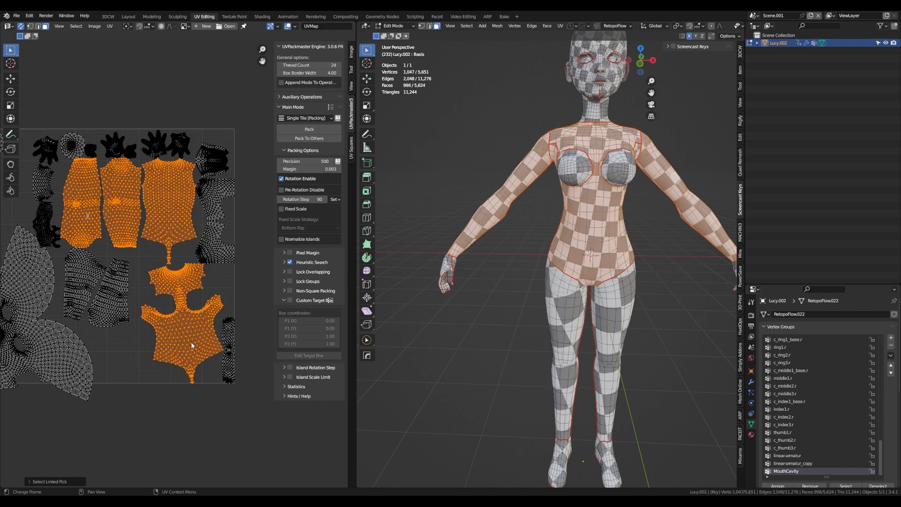
{"action": "key", "text": "s"}
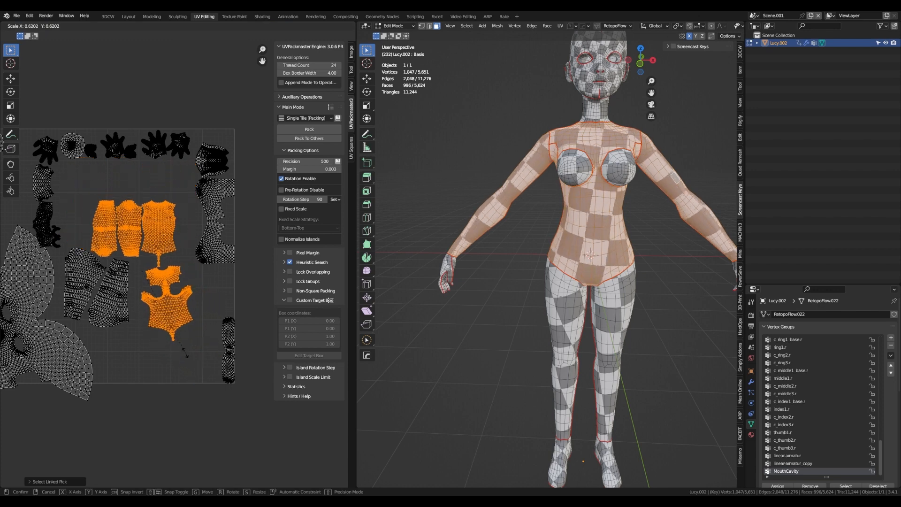
{"action": "left_click", "coordinate": [162, 325]}
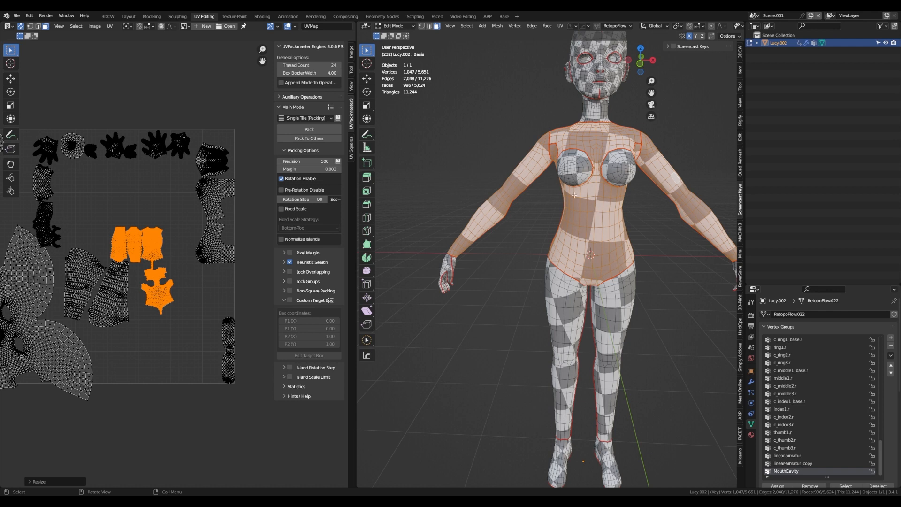
{"action": "key", "text": "g"}
{"action": "left_click", "coordinate": [129, 289]}
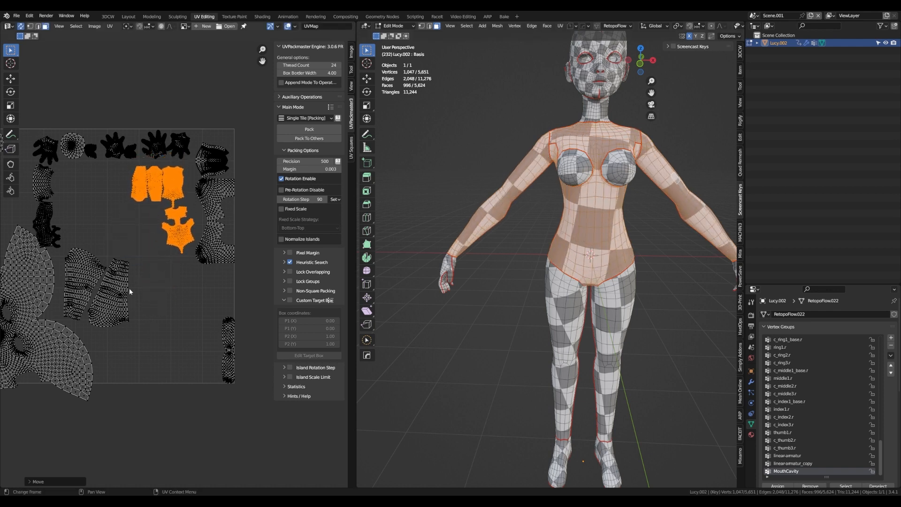
Select only the two linked leg islands and move them about 0.3 across, below the torso islands
{"action": "key", "text": "alt+a"}
{"action": "key", "text": "l"}
{"action": "key", "text": "l"}
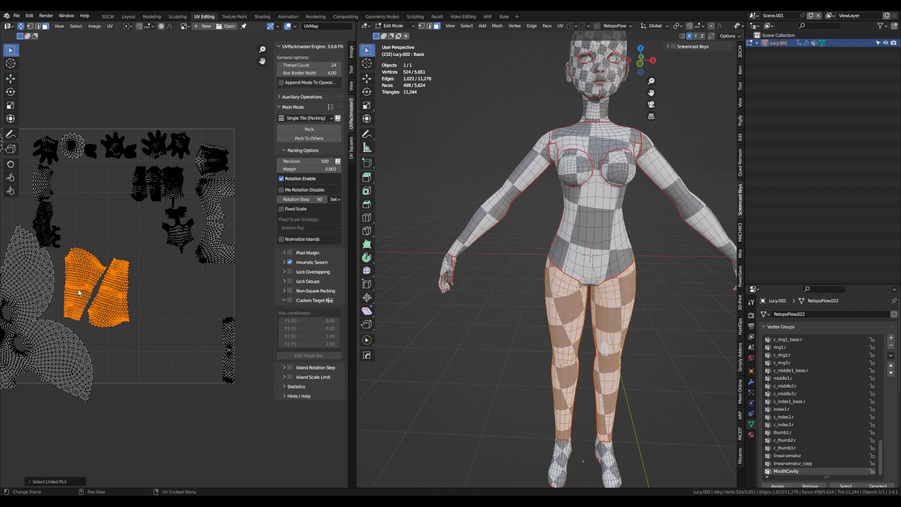
{"action": "key", "text": "g"}
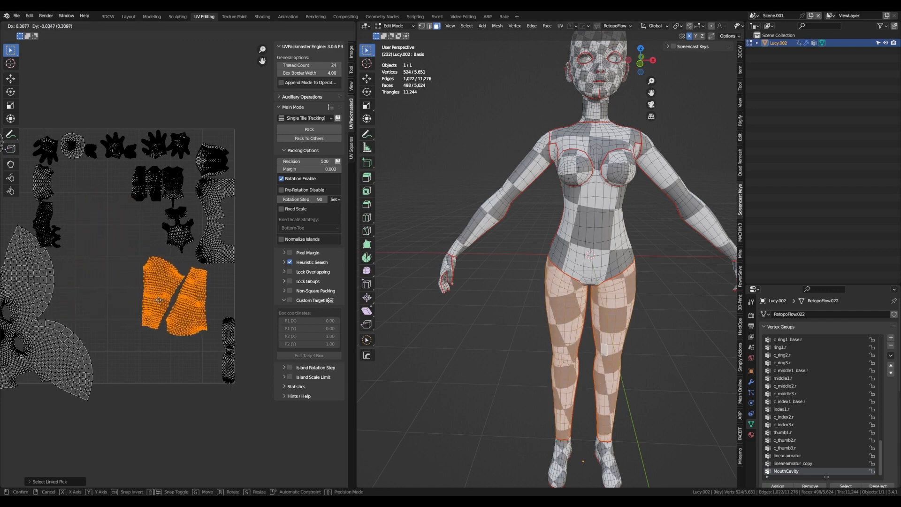
{"action": "left_click", "coordinate": [163, 303]}
Select the linked neck and eye-area UV islands and move them away from the head island, toward the leg islands
{"action": "scroll", "coordinate": [21, 331], "scroll_direction": "down", "scroll_amount": 2}
{"action": "middle_click_drag", "start_coordinate": [21, 330], "coordinate": [137, 338]}
{"action": "scroll", "coordinate": [154, 285], "scroll_direction": "up", "scroll_amount": 3}
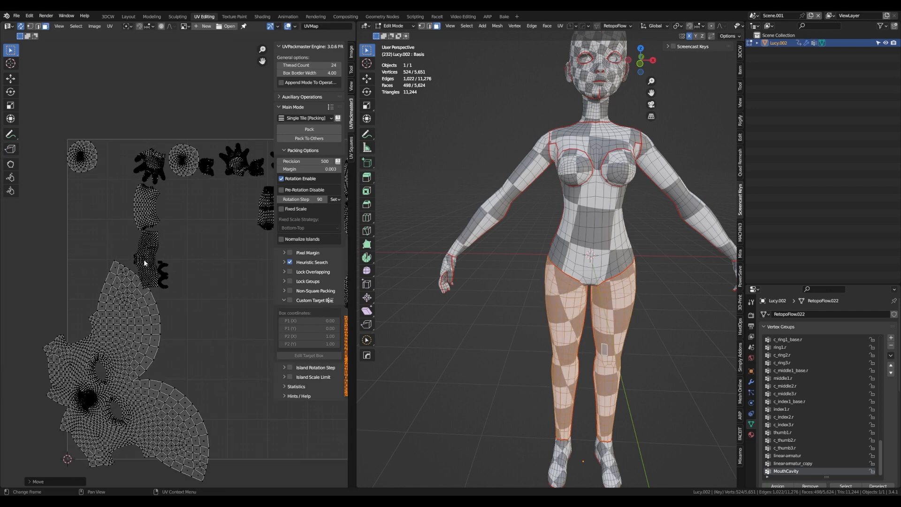
{"action": "scroll", "coordinate": [136, 209], "scroll_direction": "up", "scroll_amount": 2}
{"action": "left_click", "coordinate": [150, 211]}
{"action": "key", "text": "l"}
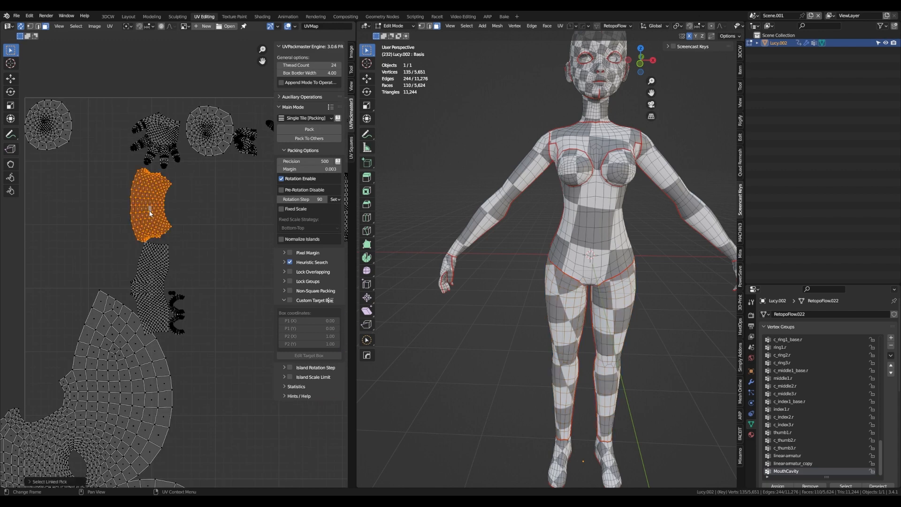
{"action": "key", "text": "l"}
{"action": "key", "text": "l"}
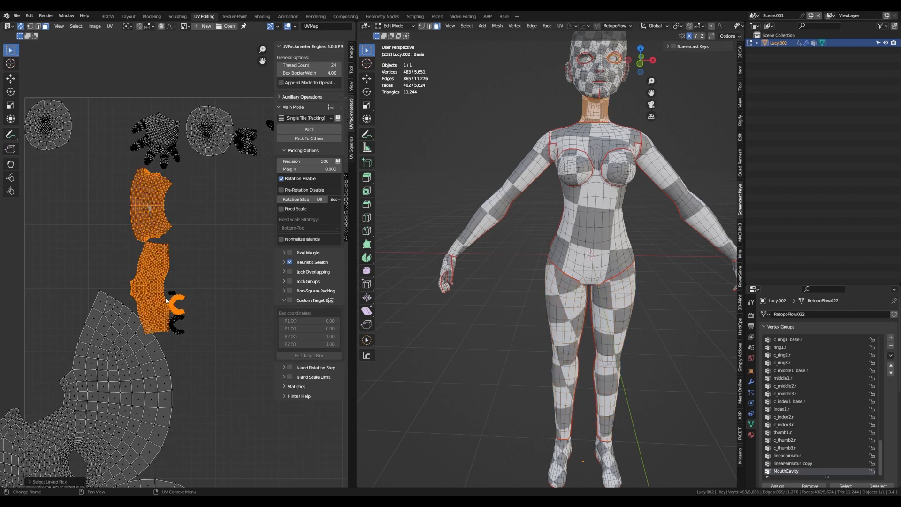
{"action": "scroll", "coordinate": [176, 291], "scroll_direction": "up", "scroll_amount": 5}
{"action": "key", "text": "l"}
{"action": "key", "text": "l"}
{"action": "scroll", "coordinate": [215, 396], "scroll_direction": "down", "scroll_amount": 5}
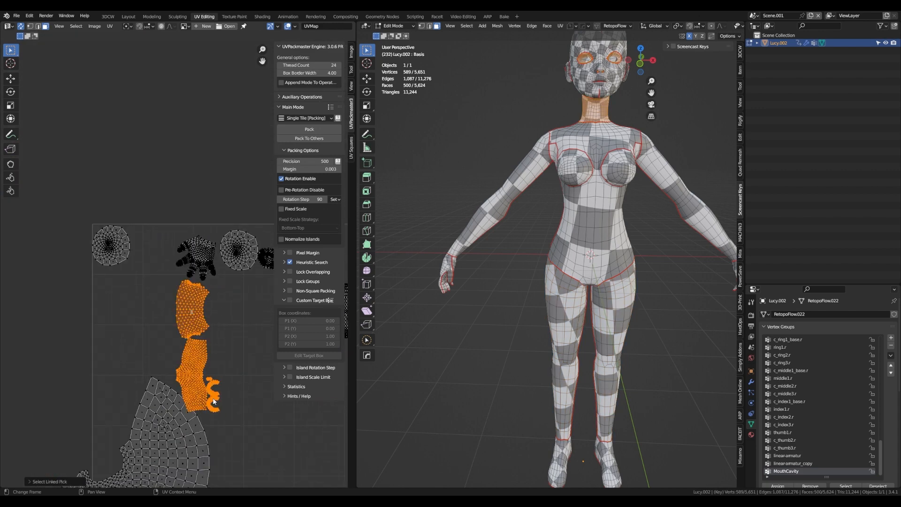
{"action": "scroll", "coordinate": [238, 395], "scroll_direction": "down", "scroll_amount": 3}
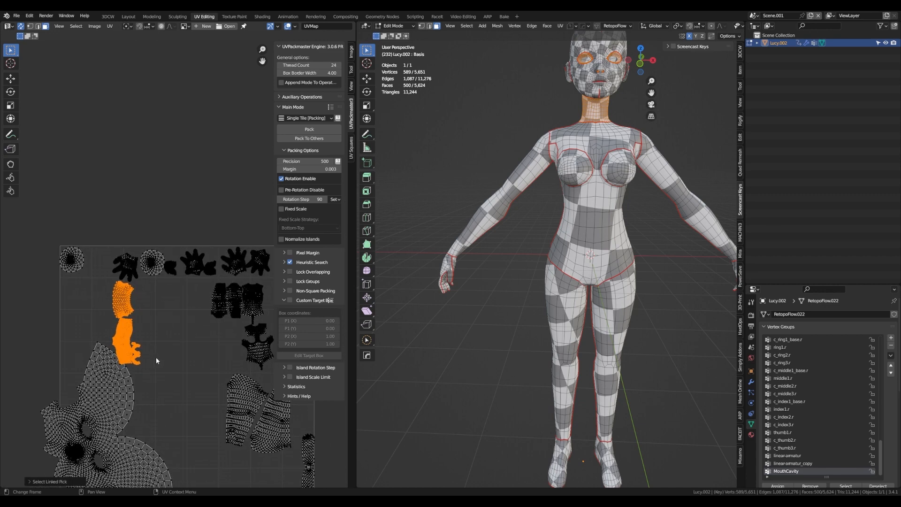
{"action": "key", "text": "g"}
{"action": "left_click", "coordinate": [220, 378]}
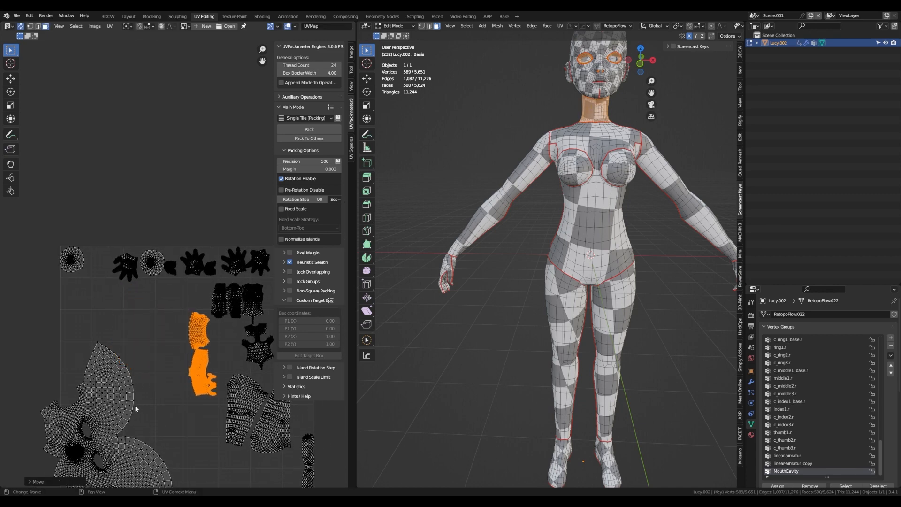
Select the linked head UV island and shift it fully inside the UV tile's lower-left corner
{"action": "scroll", "coordinate": [104, 425], "scroll_direction": "down", "scroll_amount": 1}
{"action": "middle_click_drag", "start_coordinate": [104, 425], "coordinate": [161, 346]}
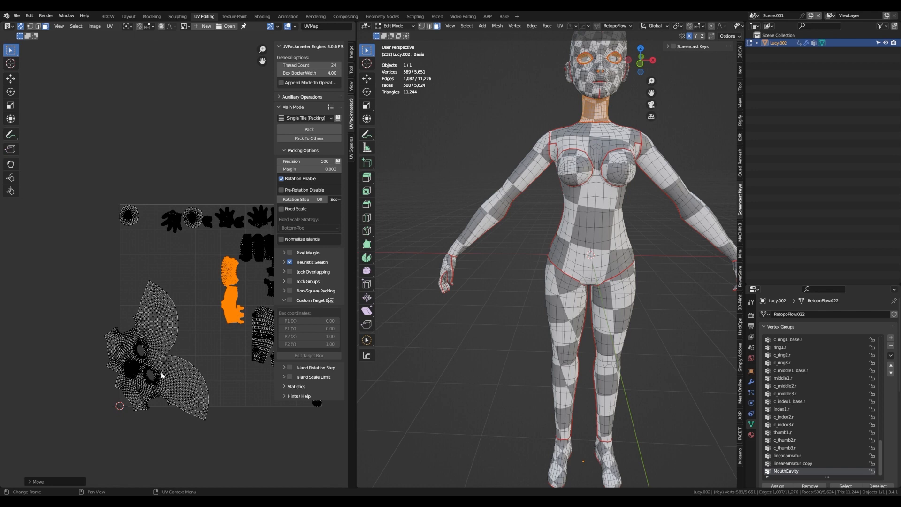
{"action": "key", "text": "l"}
{"action": "key", "text": "g"}
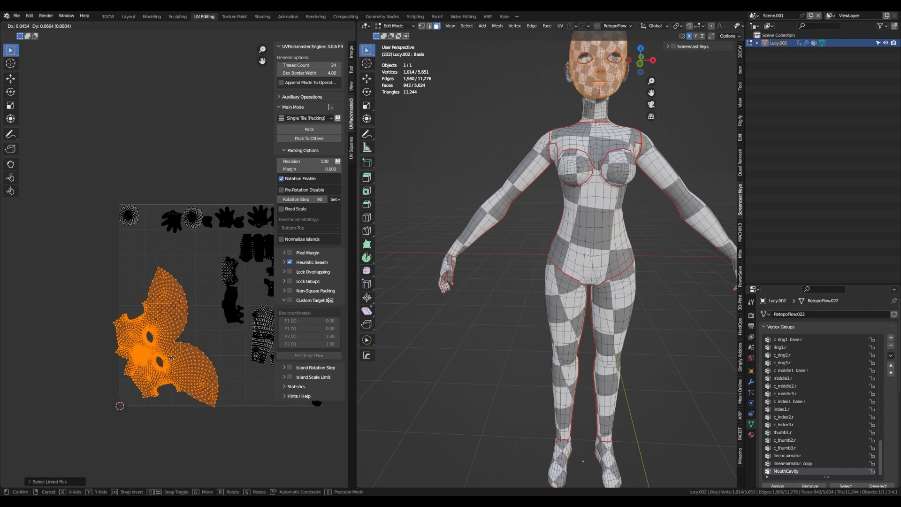
{"action": "left_click", "coordinate": [176, 357]}
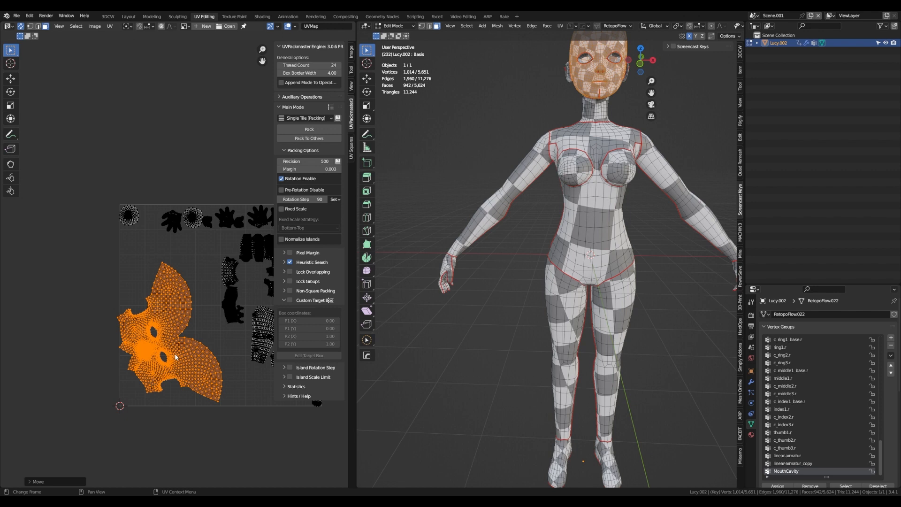
Undo the manual scaling and arranging of the UV islands, back to the enlarged head island sitting above the packed tile
{"action": "key", "text": "ctrl+z"}
{"action": "key", "text": "ctrl+z"}
{"action": "key", "text": "ctrl+z"}
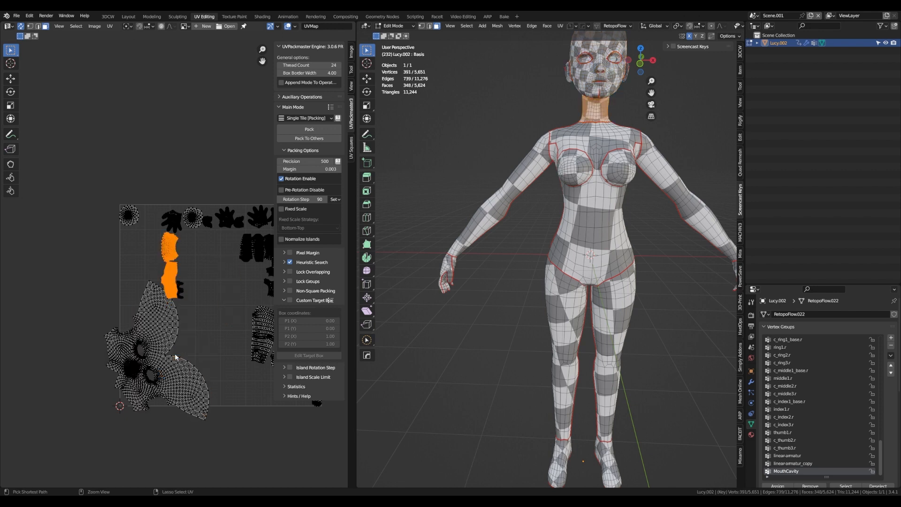
{"action": "key", "text": "ctrl+shift+z"}
{"action": "key", "text": "ctrl+shift+z"}
{"action": "key", "text": "ctrl+shift+z"}
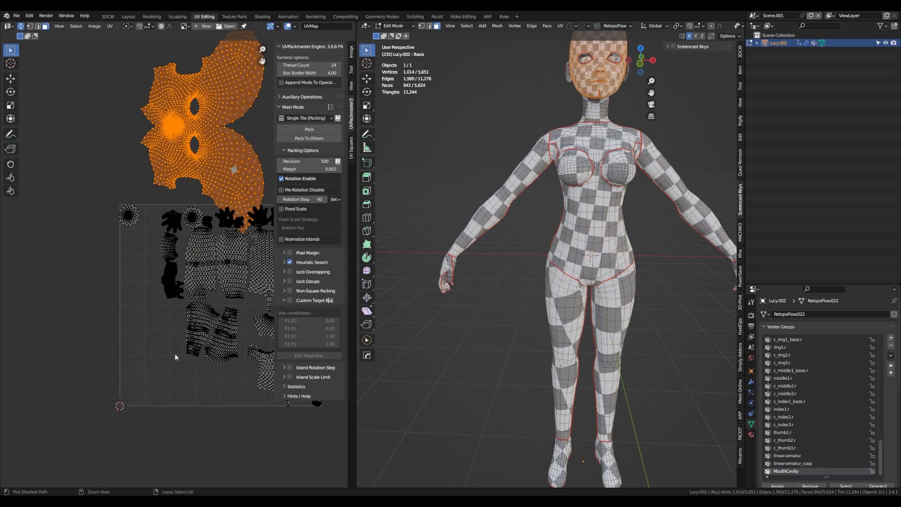
{"action": "key", "text": "ctrl+shift+z"}
{"action": "key", "text": "ctrl+shift+z"}
{"action": "key", "text": "ctrl+shift+z"}
{"action": "key", "text": "ctrl+shift+z"}
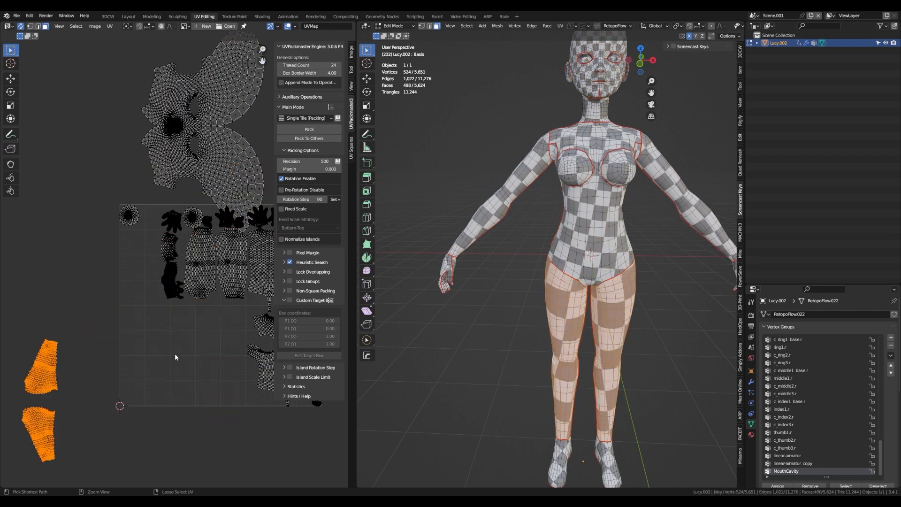
{"action": "key", "text": "ctrl+z"}
{"action": "key", "text": "ctrl+z"}
{"action": "key", "text": "ctrl+z"}
{"action": "scroll", "coordinate": [175, 355], "scroll_direction": "down", "scroll_amount": 2}
{"action": "middle_click_drag", "start_coordinate": [175, 358], "coordinate": [135, 359]}
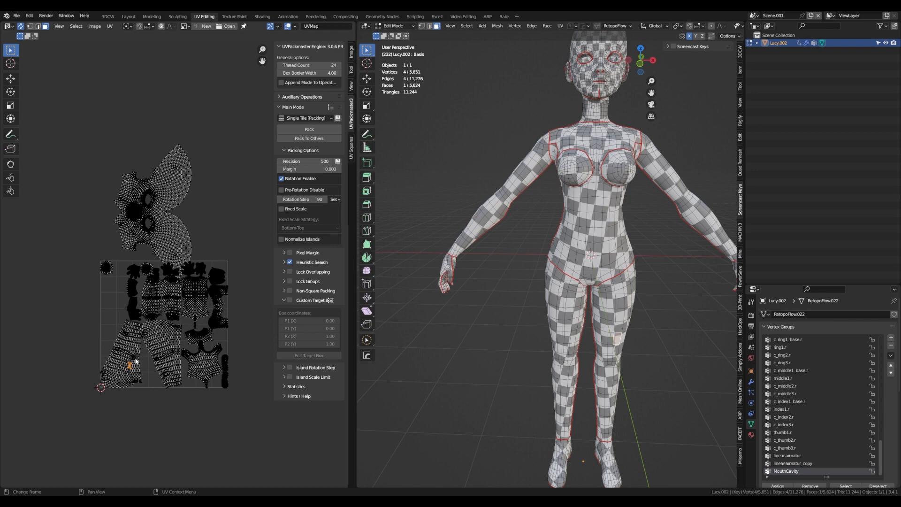
Select all UV islands and pack them into the single tile with UVPackmaster, ending the heuristic search early
{"action": "key", "text": "a"}
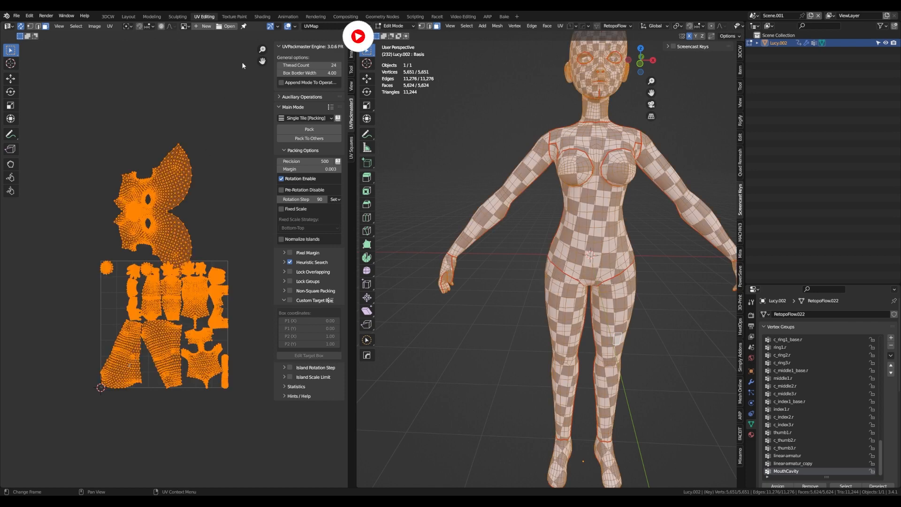
{"action": "left_click", "coordinate": [308, 129]}
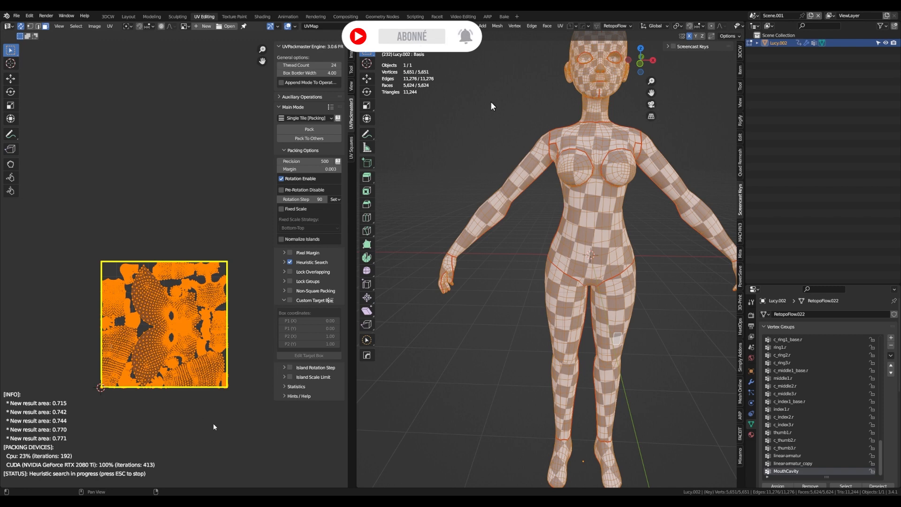
{"action": "key", "text": "Escape"}
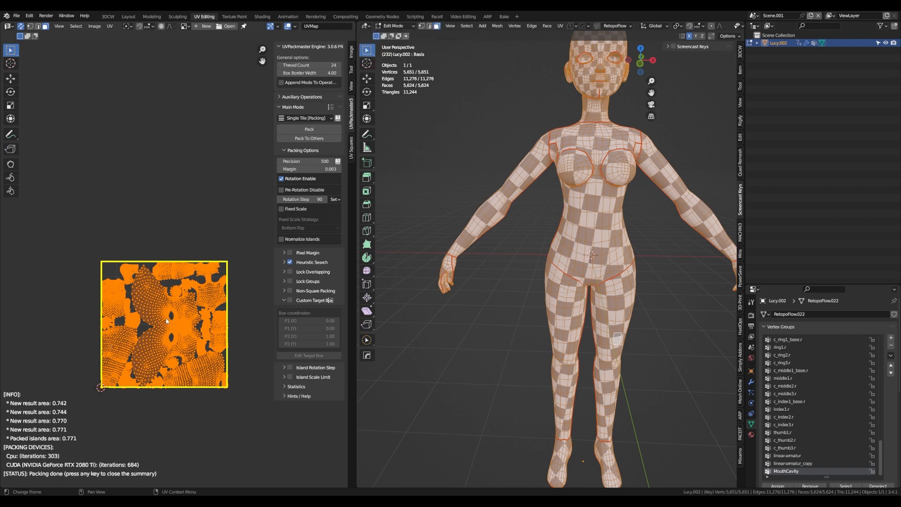
{"action": "scroll", "coordinate": [167, 321], "scroll_direction": "up", "scroll_amount": 4}
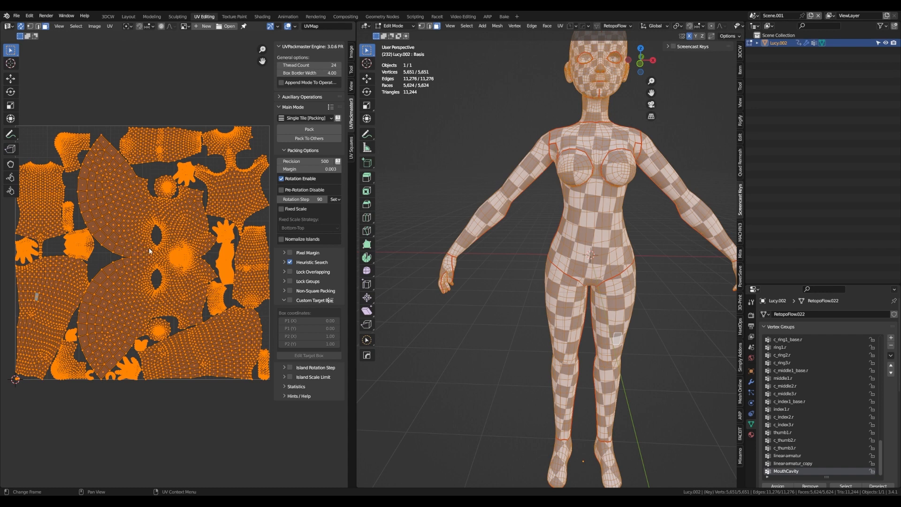
Return to Object Mode and examine the checker pattern along the side of the character's torso
{"action": "scroll", "coordinate": [609, 153], "scroll_direction": "down", "scroll_amount": 6}
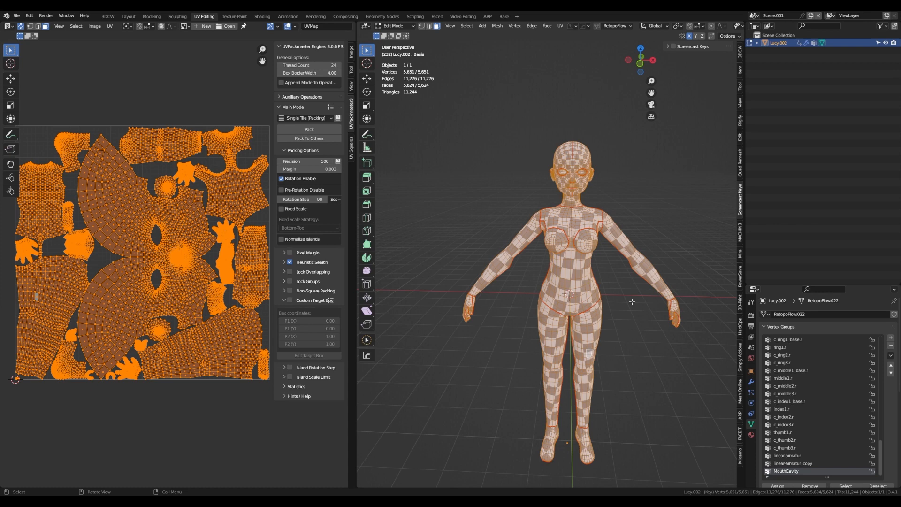
{"action": "middle_click_drag", "start_coordinate": [632, 302], "coordinate": [634, 304]}
{"action": "key", "text": "Tab"}
{"action": "left_click", "coordinate": [644, 244]}
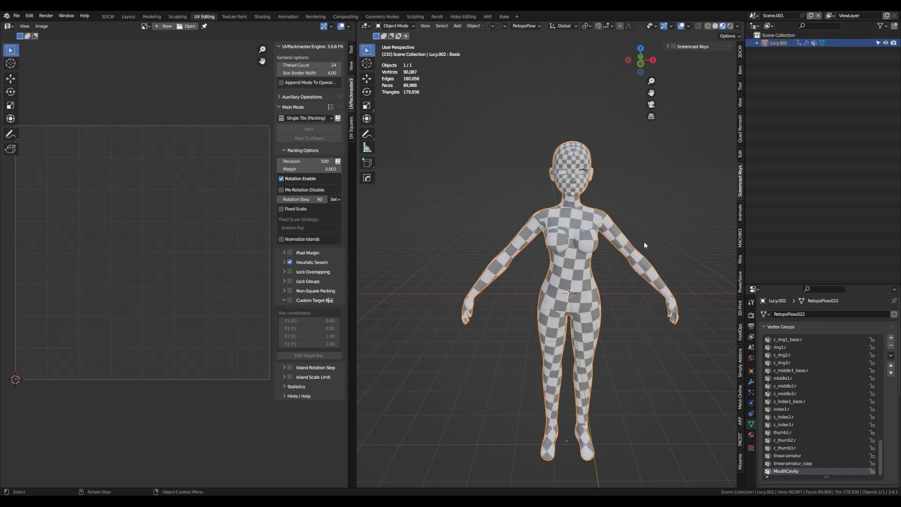
{"action": "middle_click_drag", "start_coordinate": [668, 258], "coordinate": [550, 255]}
{"action": "scroll", "coordinate": [612, 266], "scroll_direction": "up", "scroll_amount": 6}
{"action": "scroll", "coordinate": [540, 268], "scroll_direction": "up", "scroll_amount": 5}
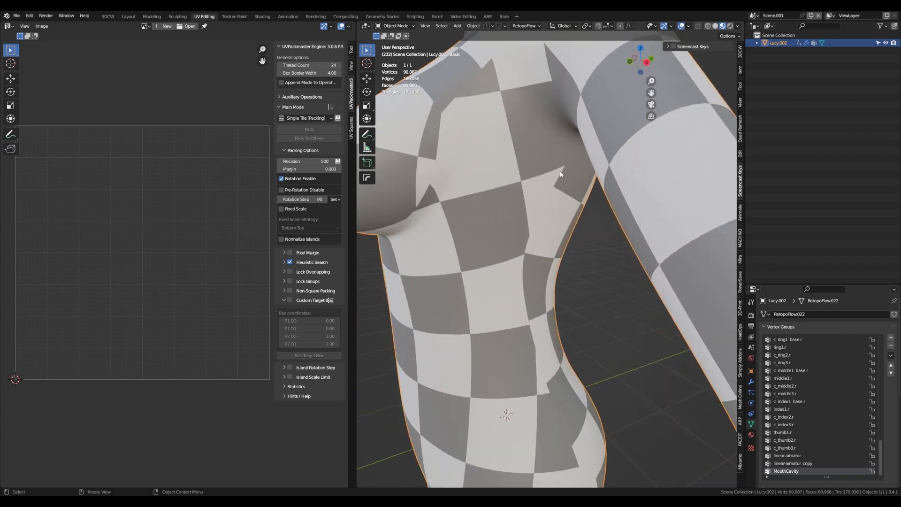
Check the torso's side seam in edge-select Edit Mode and return to Object Mode
{"action": "key", "text": "Tab"}
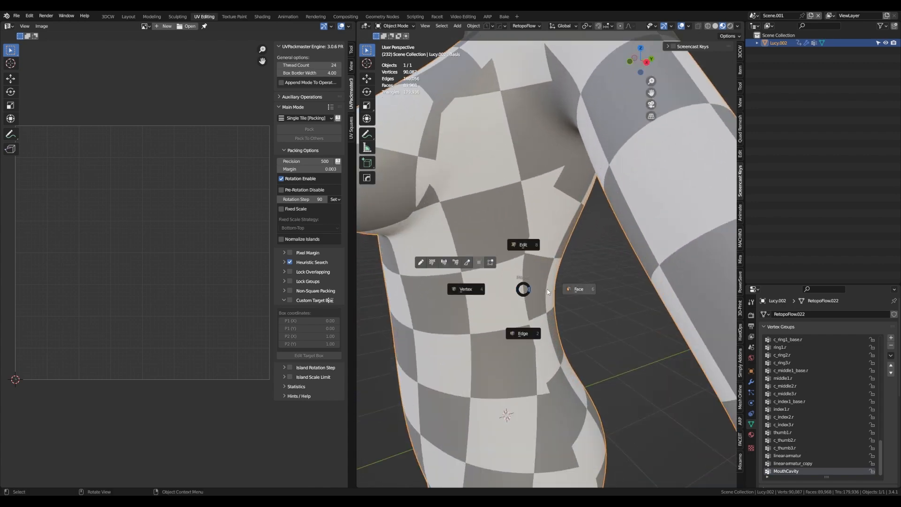
{"action": "left_click", "coordinate": [523, 324]}
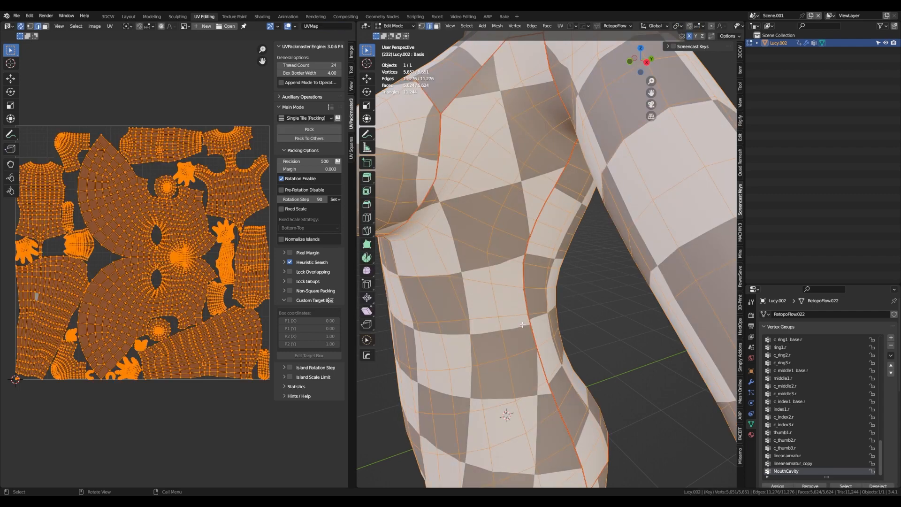
{"action": "key", "text": "Tab"}
{"action": "left_click", "coordinate": [540, 265]}
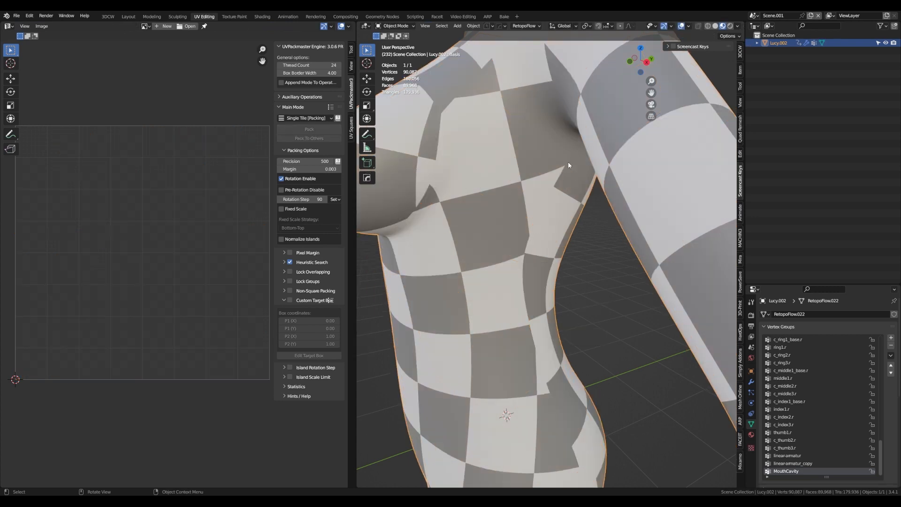
Examine the checker pattern around the waist and hips and over the whole body from the front
{"action": "middle_click_drag", "start_coordinate": [568, 165], "coordinate": [548, 236], "text": "shift"}
{"action": "scroll", "coordinate": [548, 236], "scroll_direction": "down", "scroll_amount": 2}
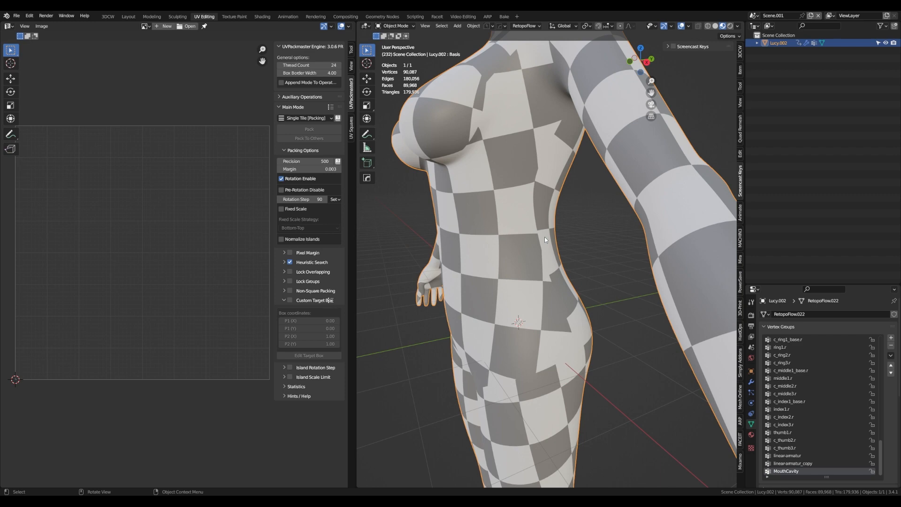
{"action": "middle_click_drag", "start_coordinate": [544, 236], "coordinate": [588, 233]}
{"action": "scroll", "coordinate": [587, 233], "scroll_direction": "down", "scroll_amount": 2}
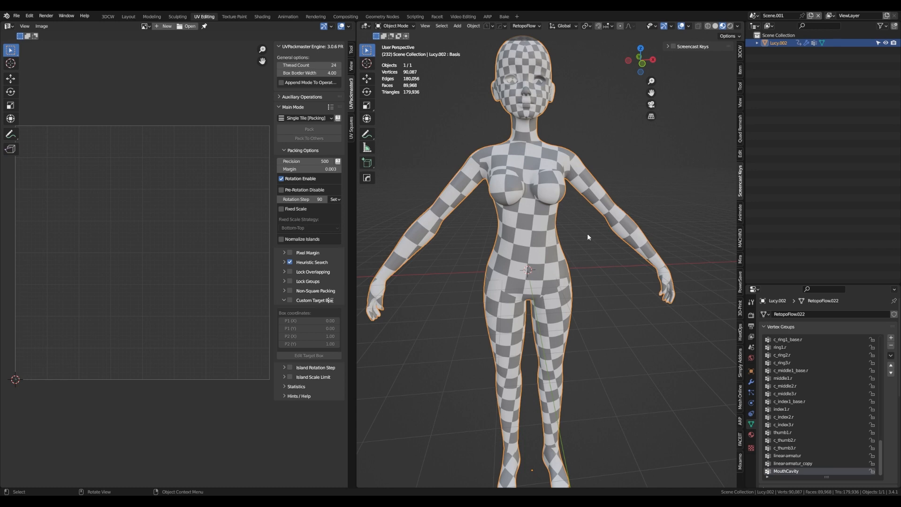
{"action": "scroll", "coordinate": [588, 233], "scroll_direction": "down", "scroll_amount": 1}
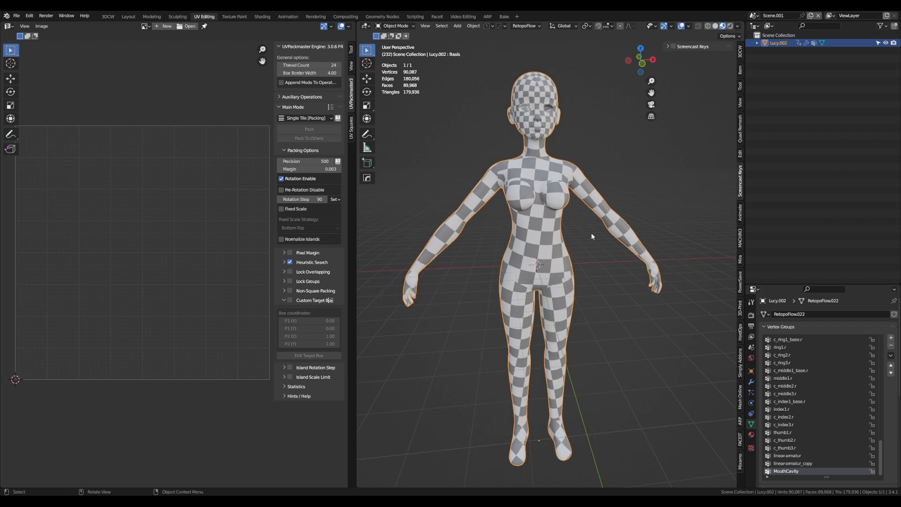